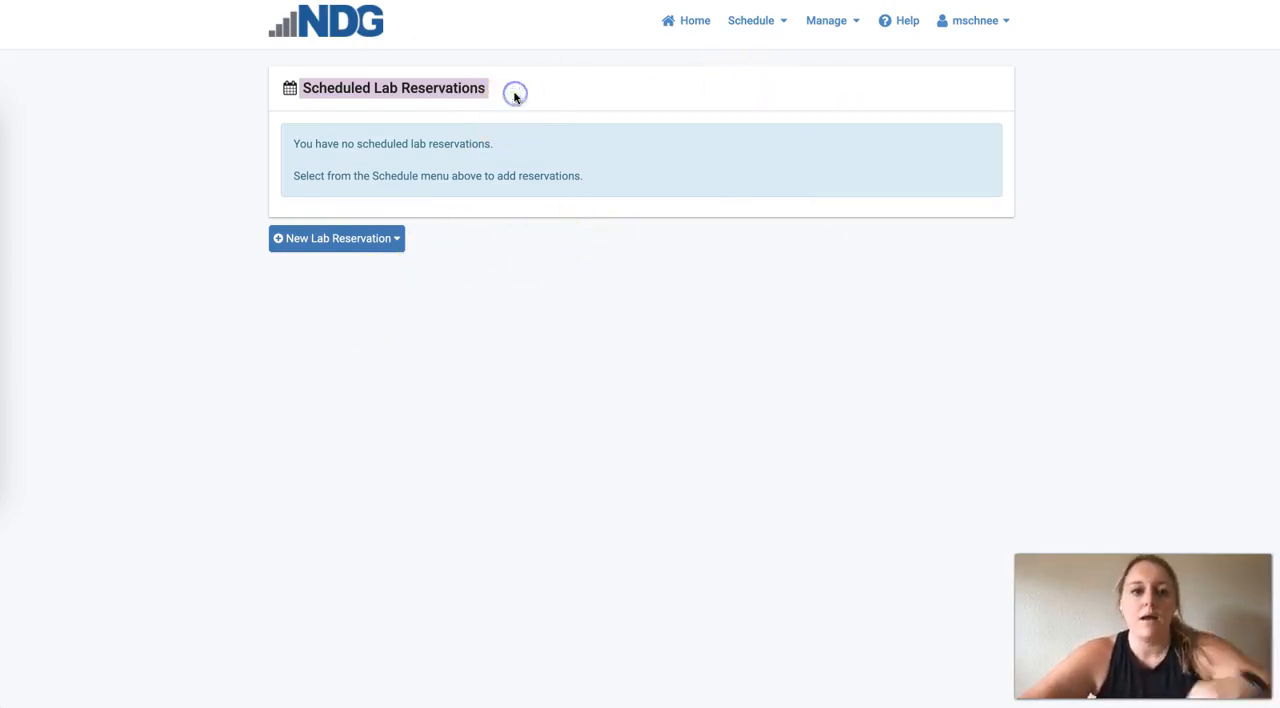
pyautogui.click(393, 94)
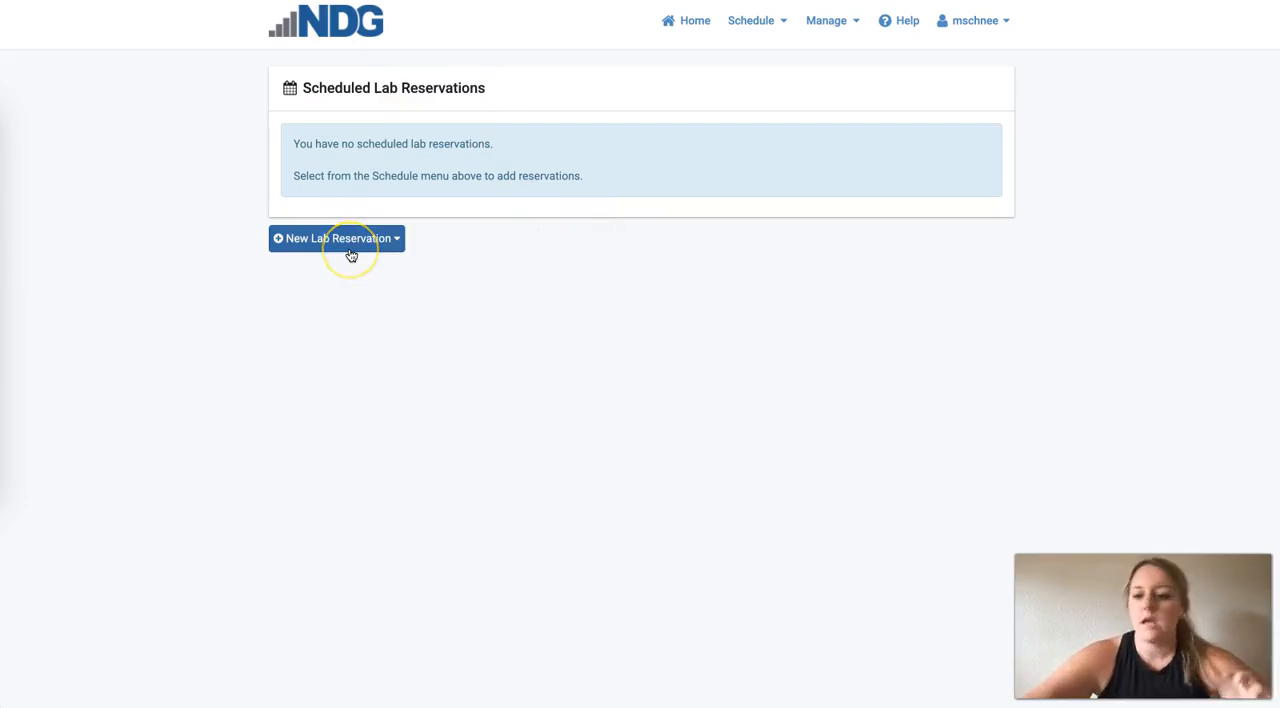
pyautogui.click(350, 250)
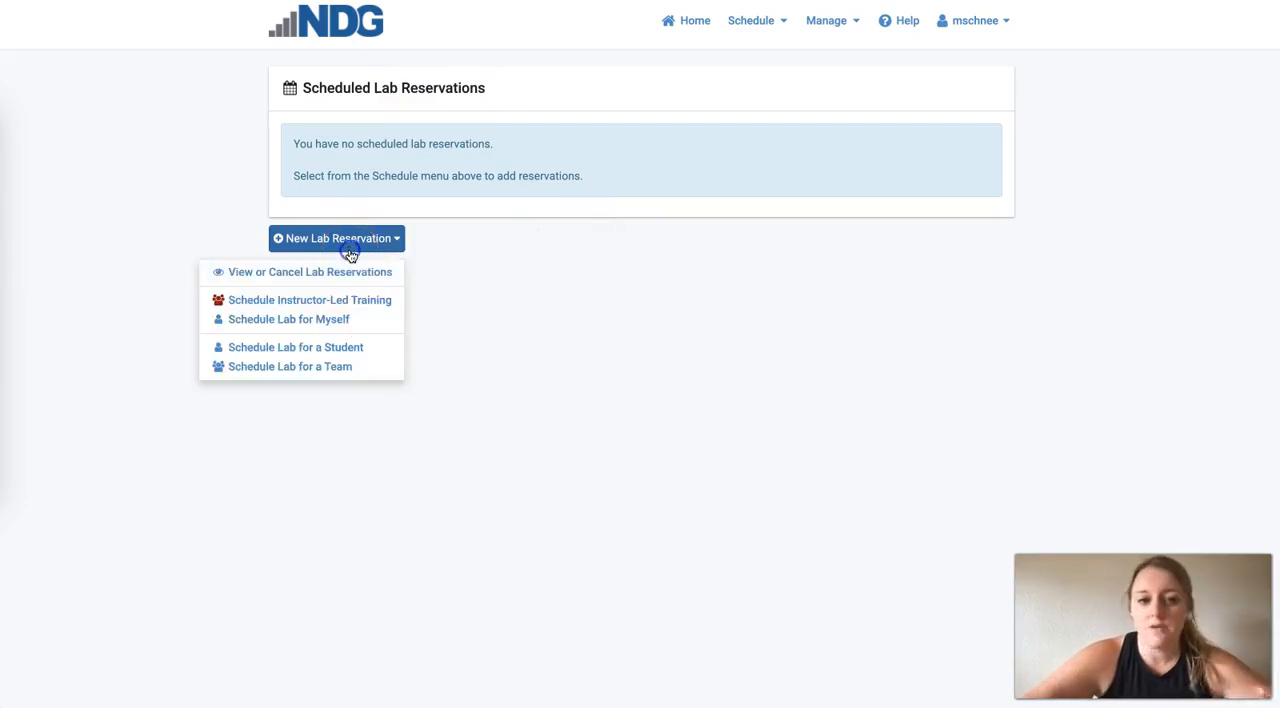
pyautogui.click(333, 331)
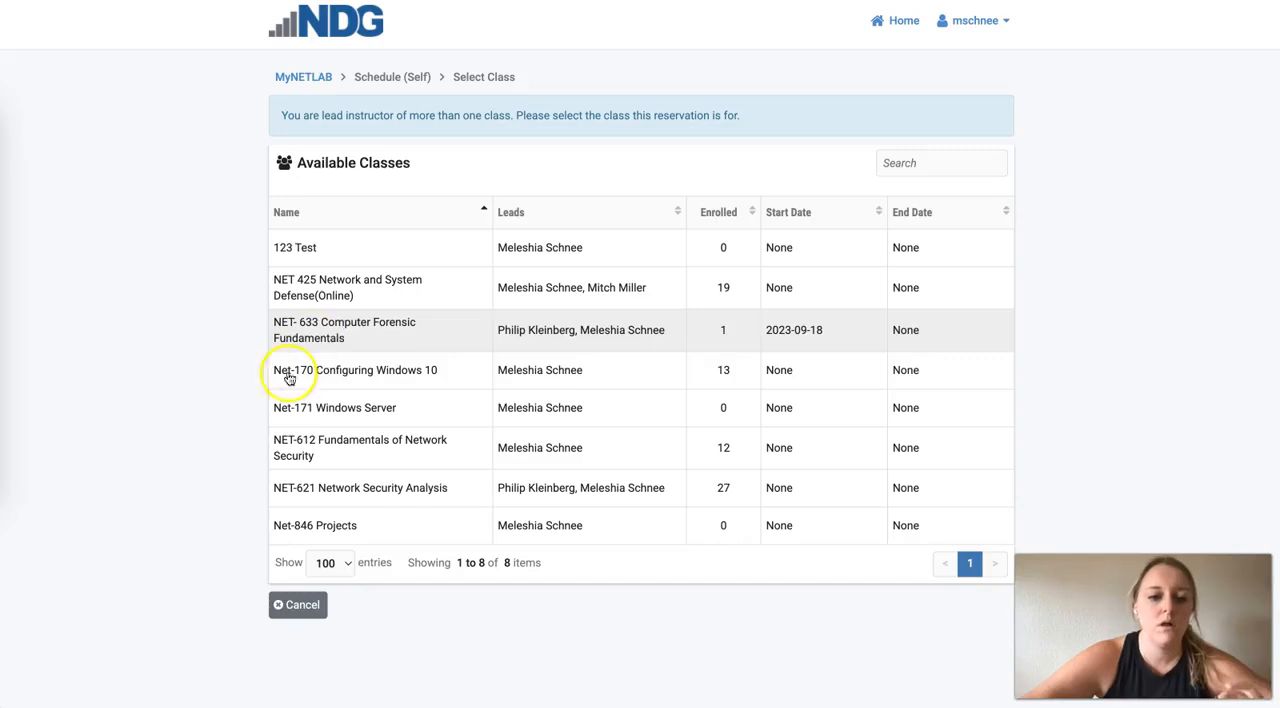
pyautogui.click(318, 74)
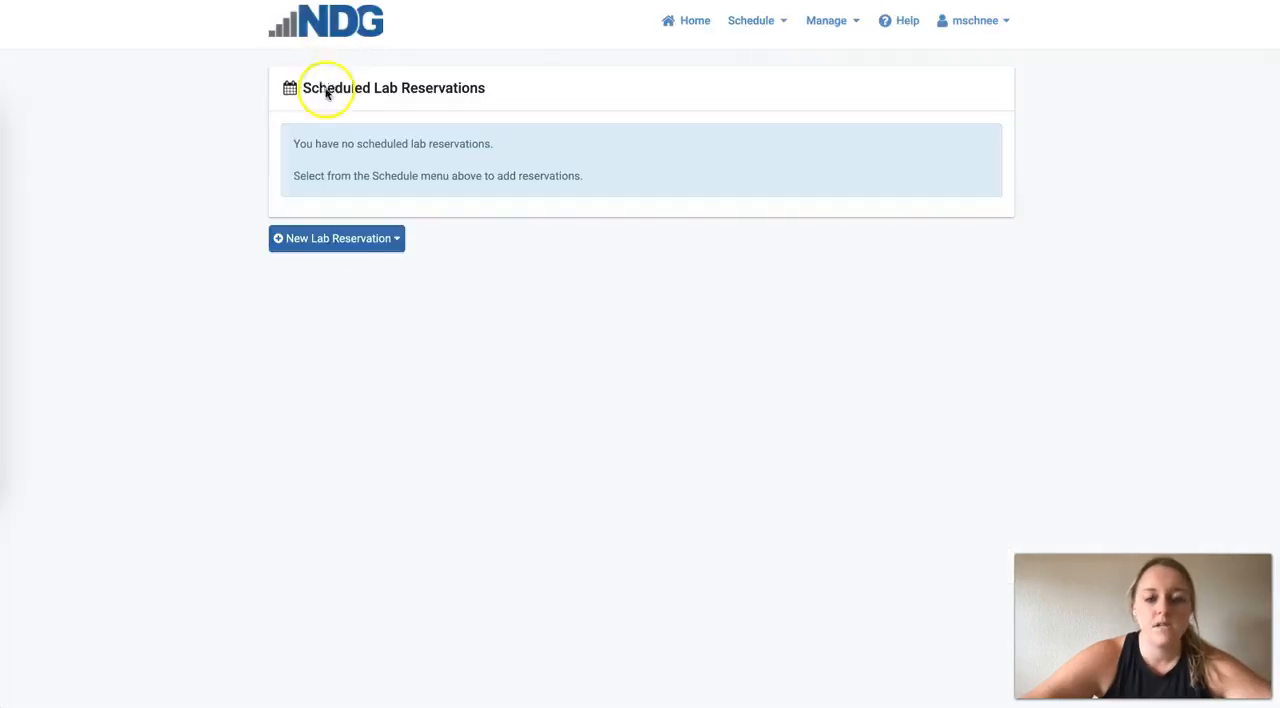
# - Start a lab reservation for yourself, choosing the Net-170 Configuring Windows 10 class and its Windows 10 lab
pyautogui.click(372, 243)
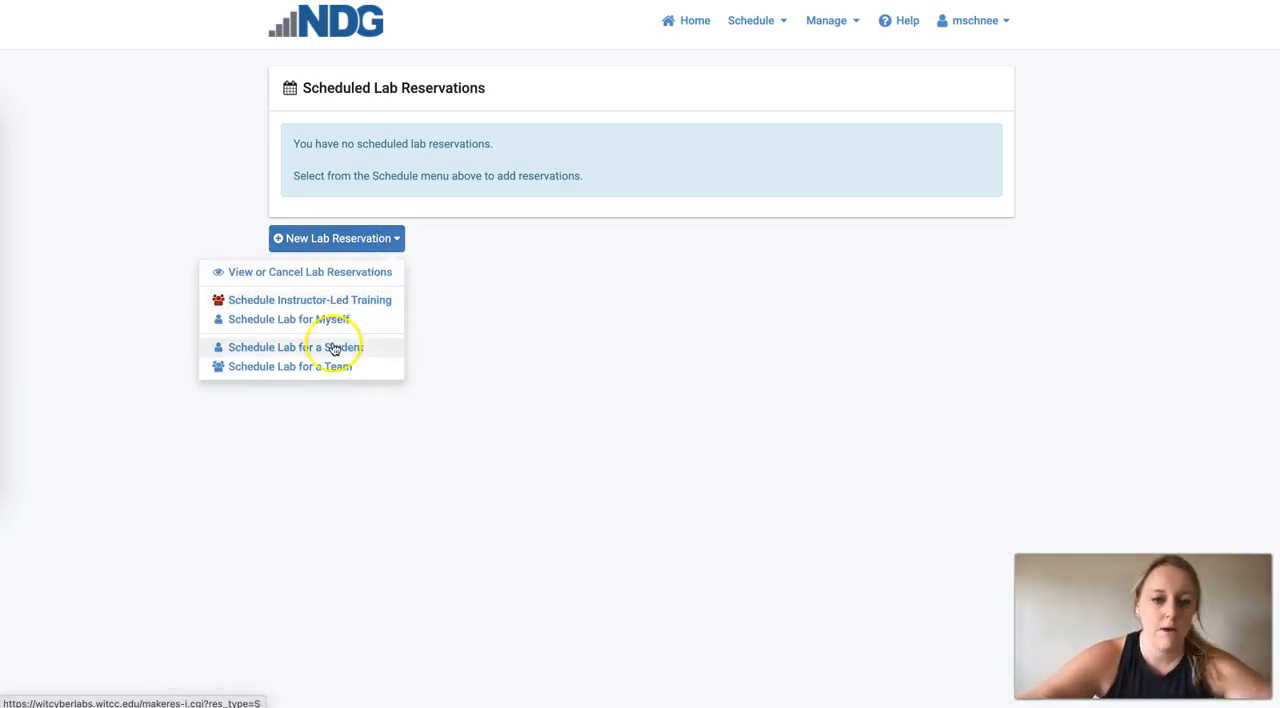
pyautogui.click(348, 320)
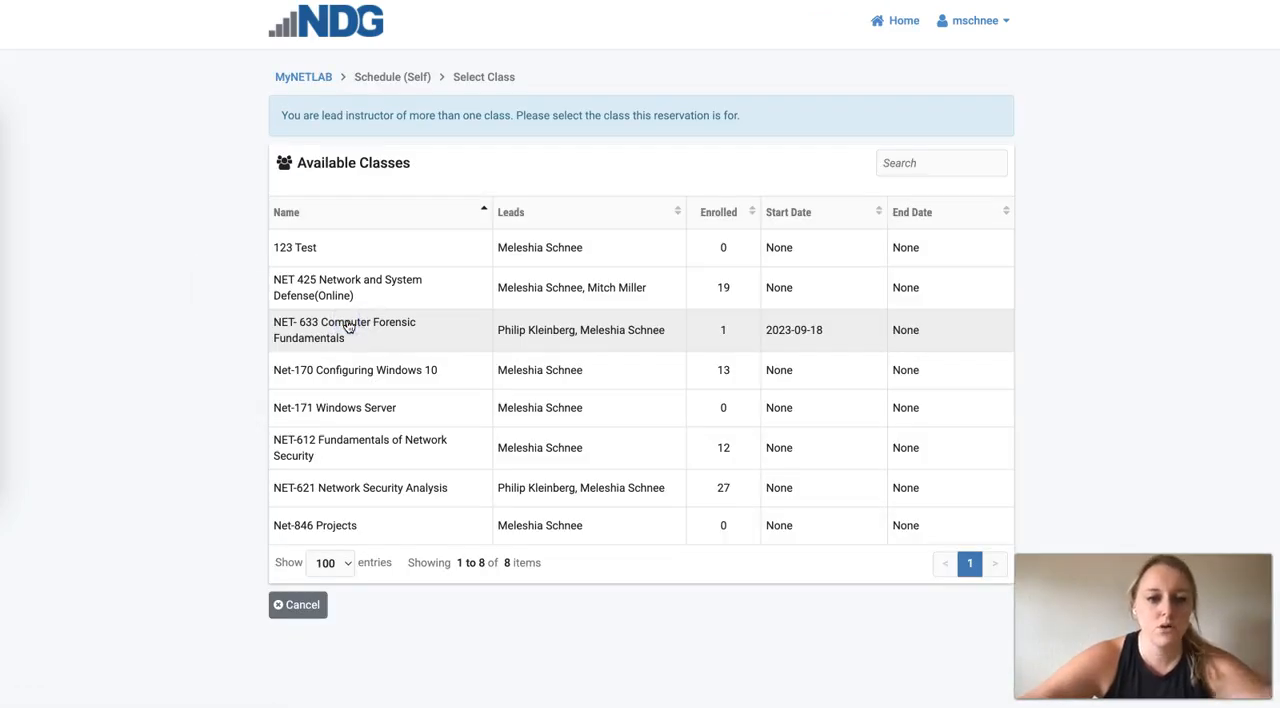
pyautogui.click(351, 369)
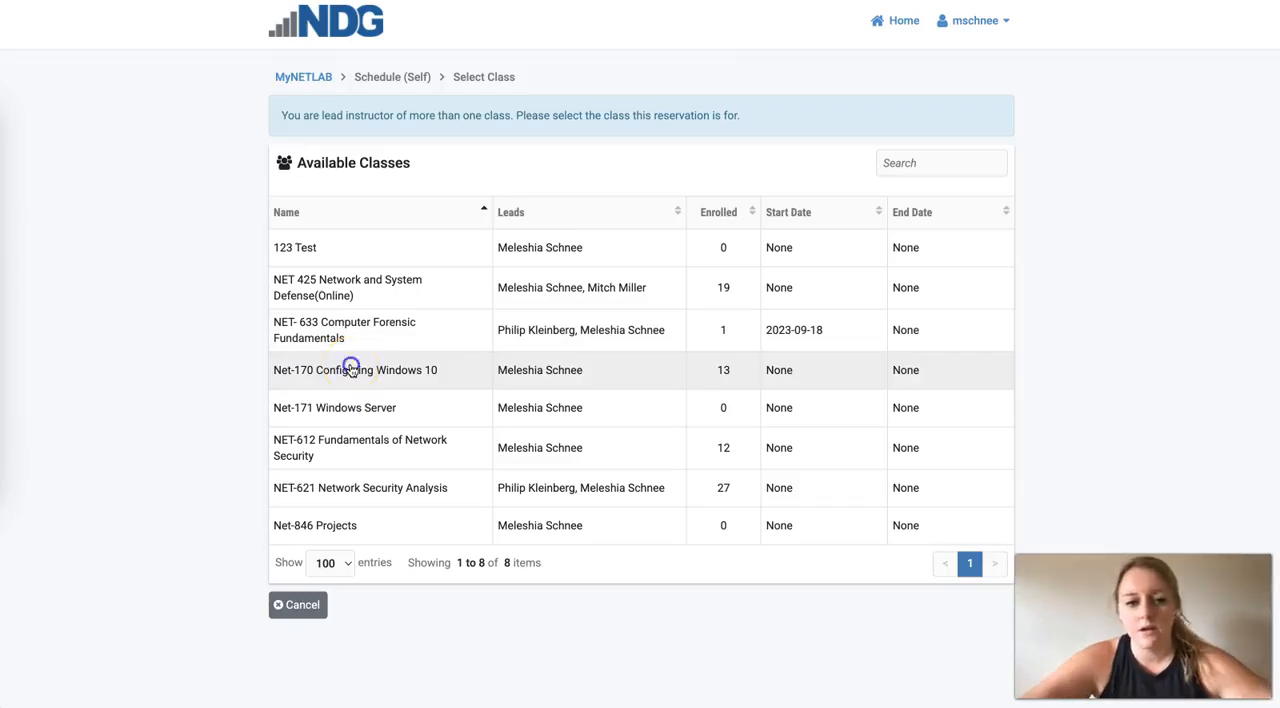
pyautogui.click(322, 201)
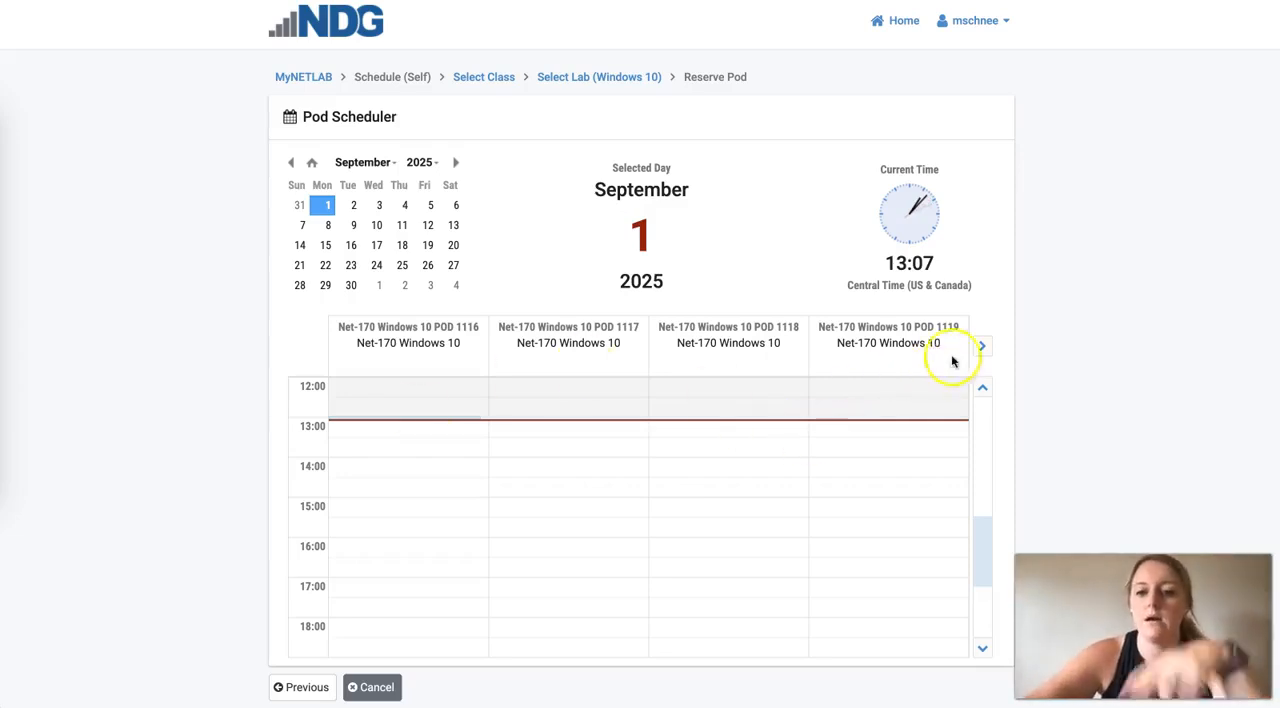
# - Look through the available pods and choose the 13:00 slot of Net-170 Windows 10 POD 1116 on September 1, 2025
pyautogui.click(982, 346)
pyautogui.click(983, 347)
pyautogui.click(983, 347)
pyautogui.click(983, 347)
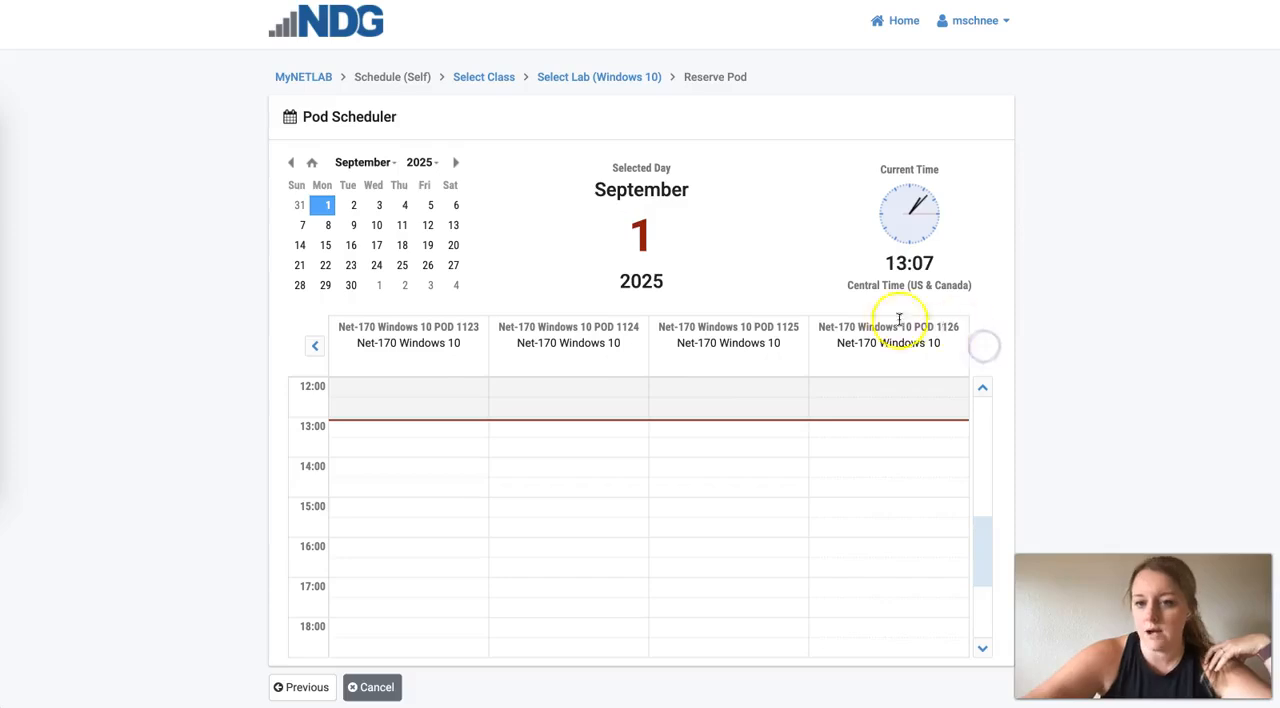
pyautogui.click(315, 346)
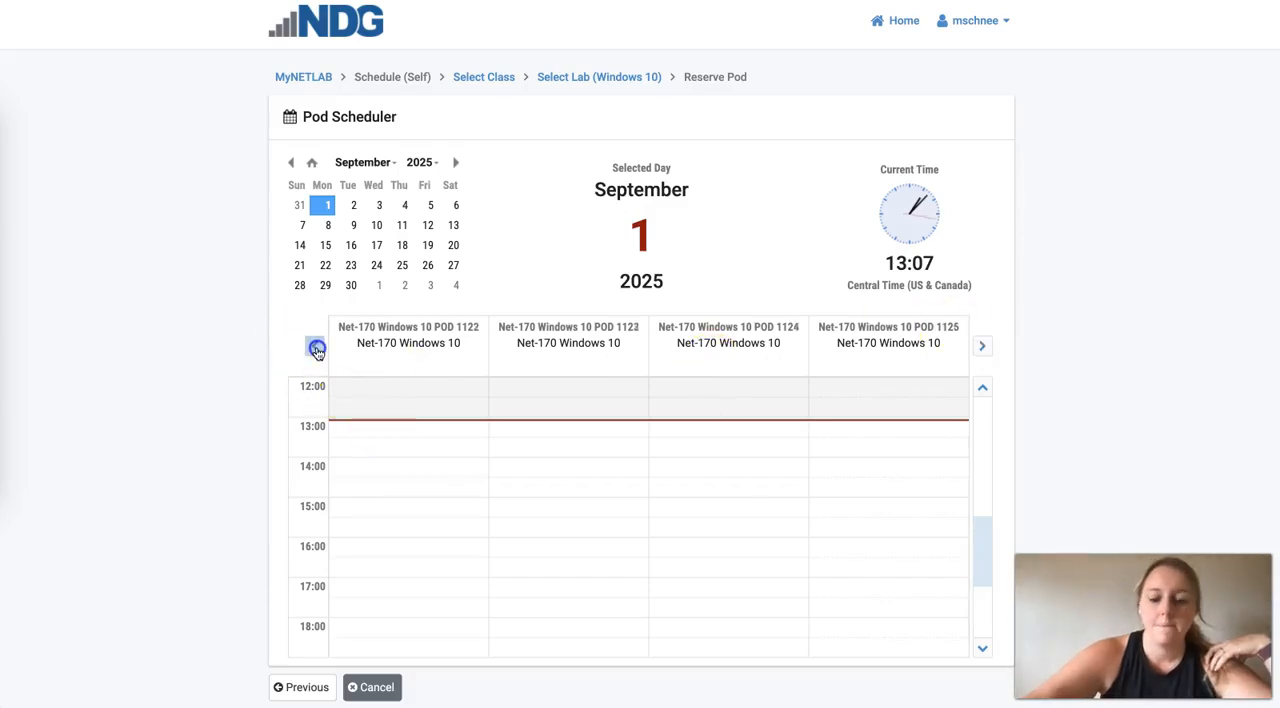
pyautogui.click(316, 348)
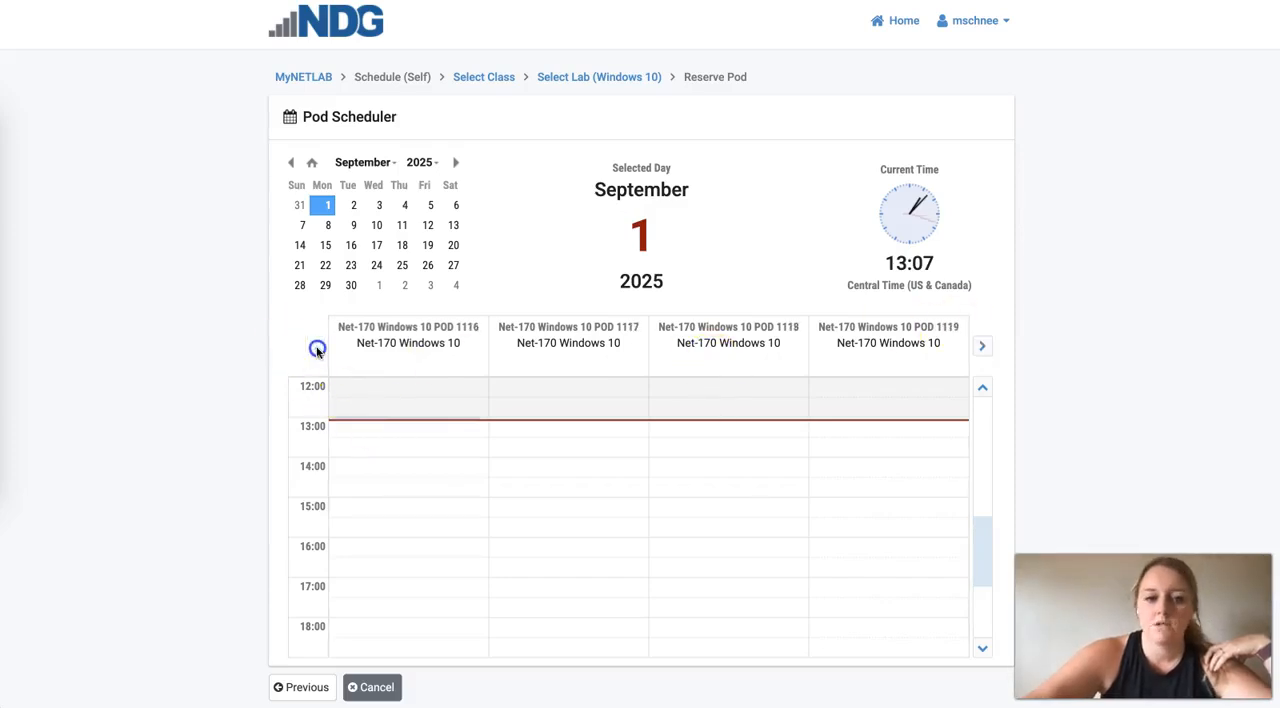
pyautogui.click(408, 426)
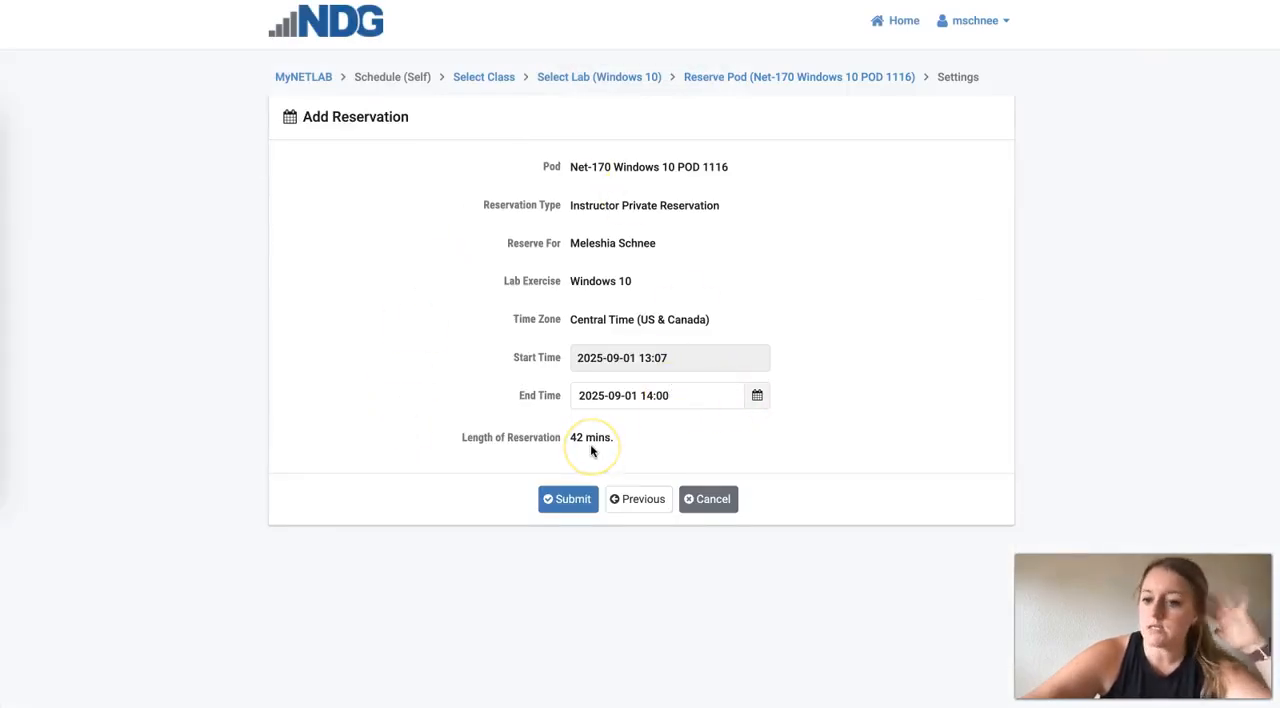
# - Submit the reservation with its 14:00 end time and enter the reserved Windows 10 lab
pyautogui.click(563, 502)
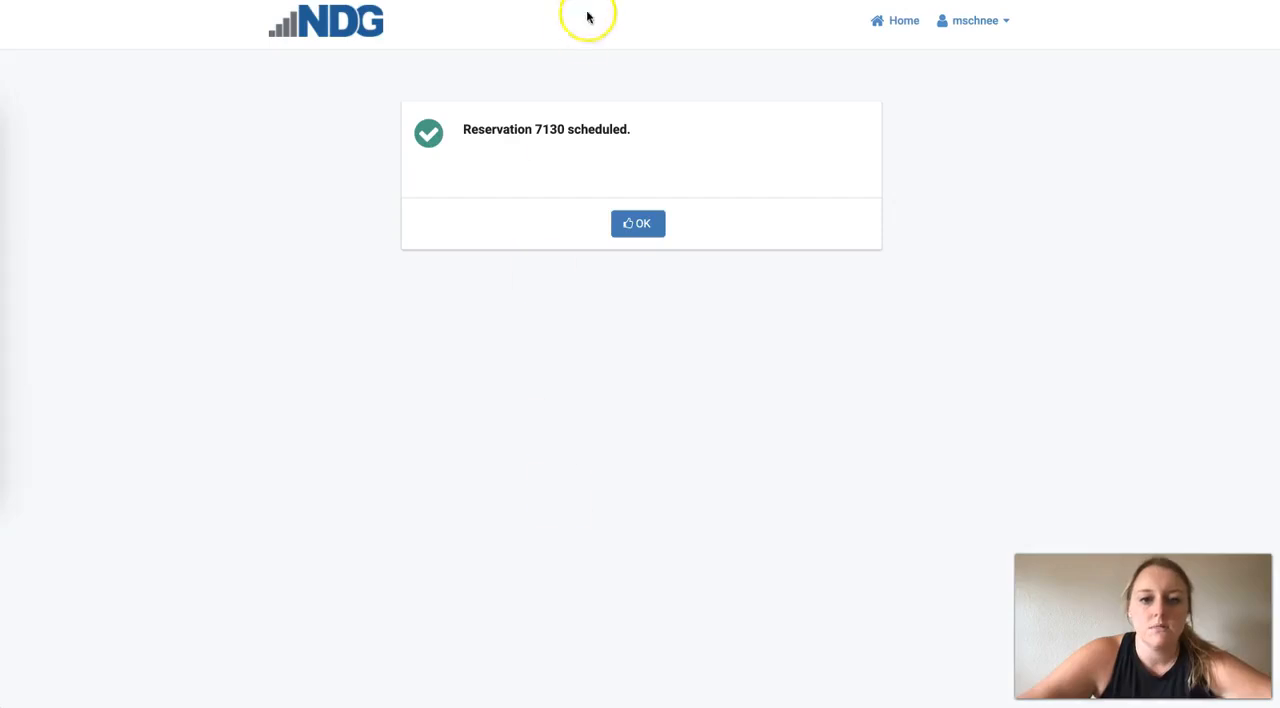
pyautogui.click(638, 223)
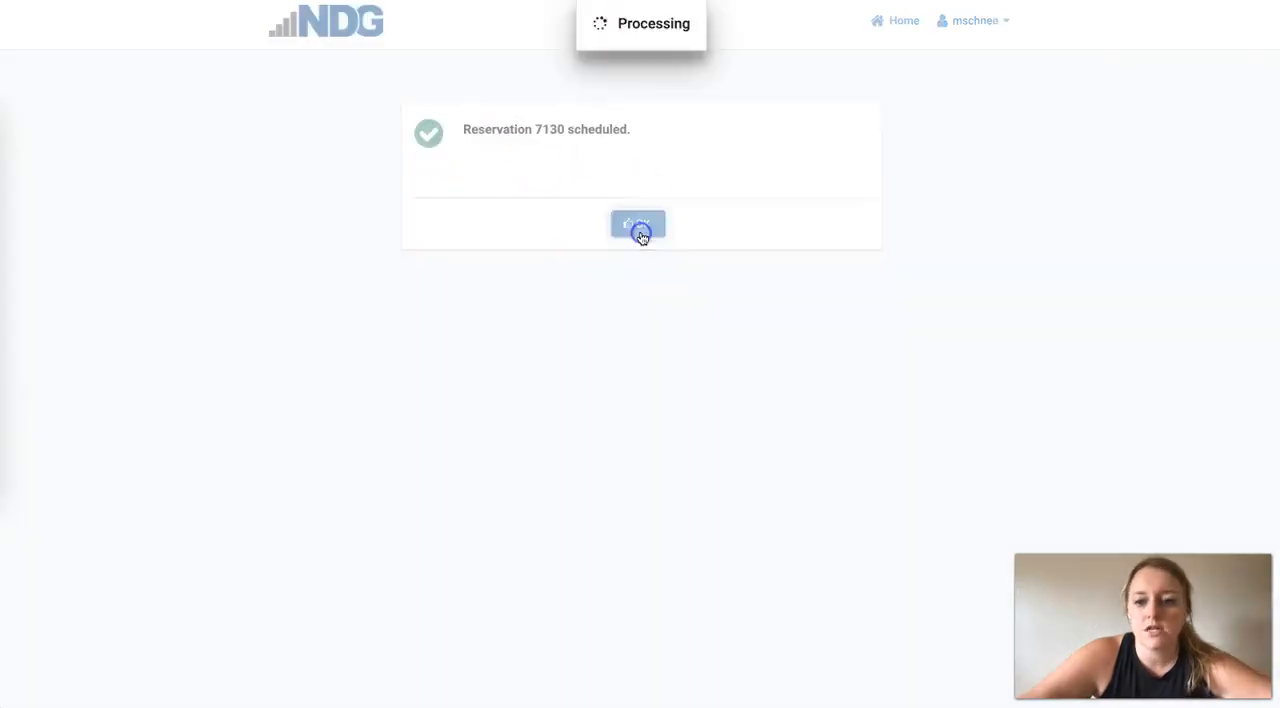
pyautogui.click(435, 217)
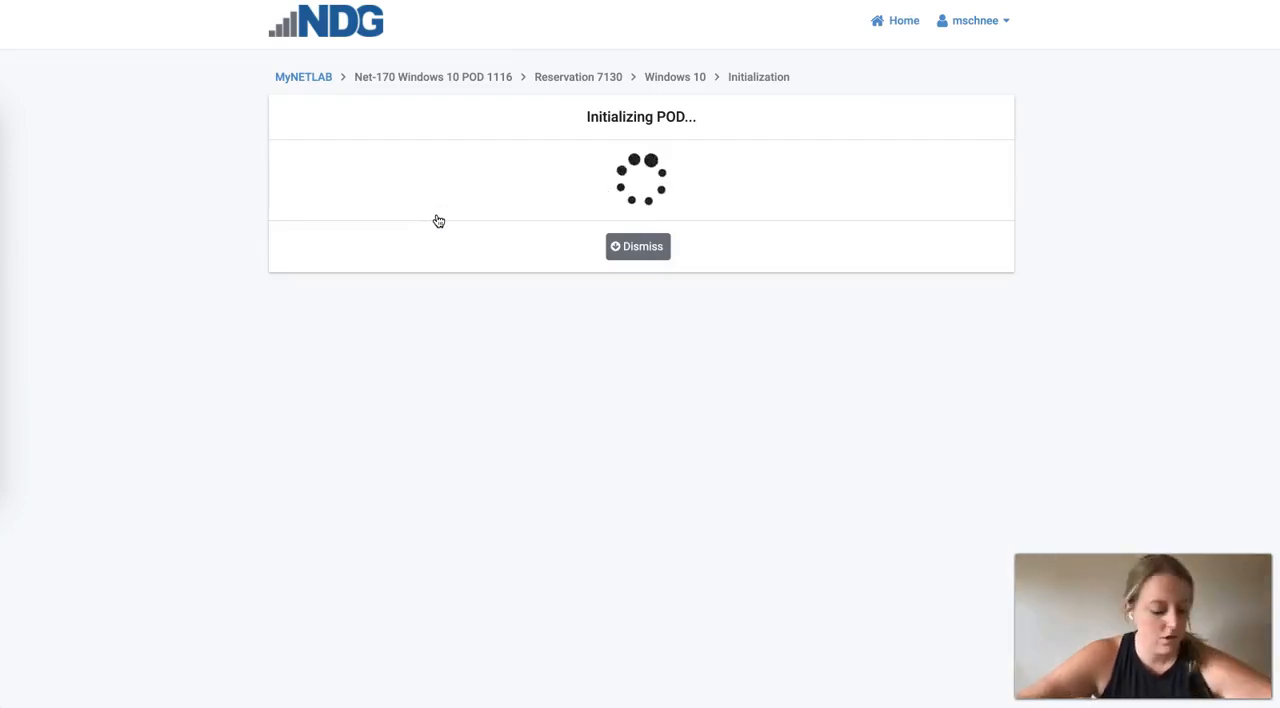
pyautogui.click(934, 237)
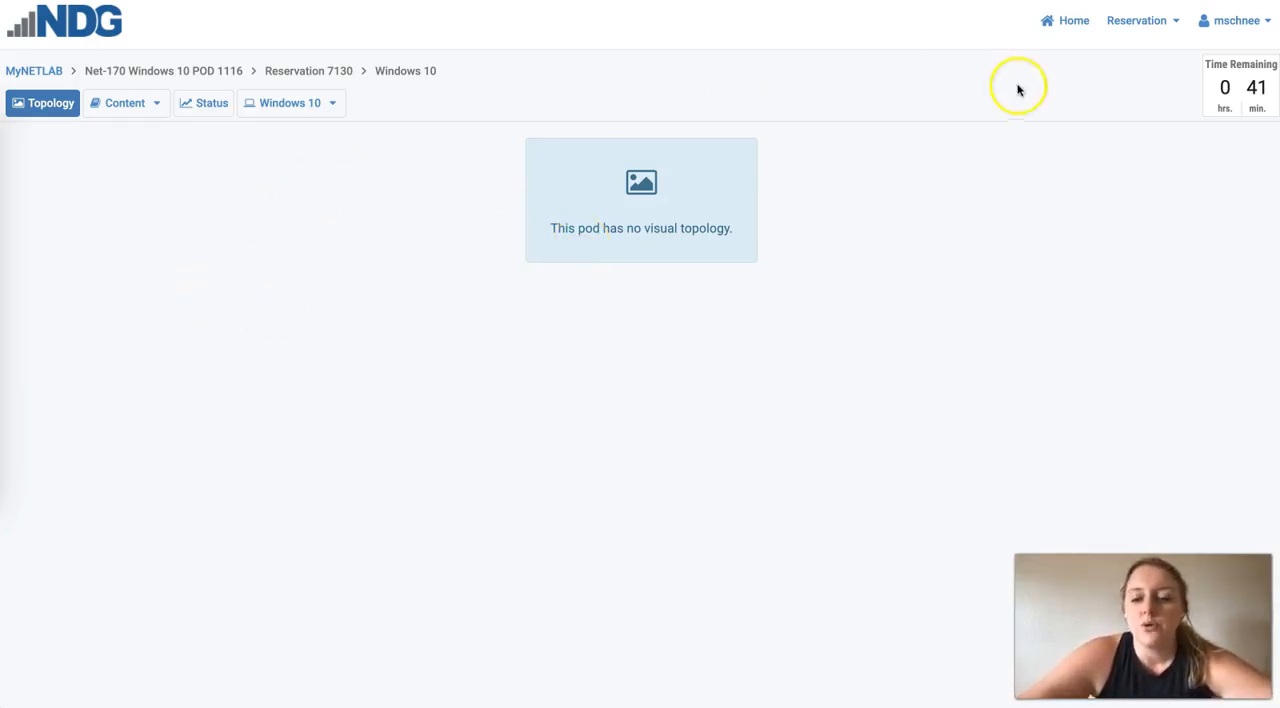
pyautogui.click(1141, 21)
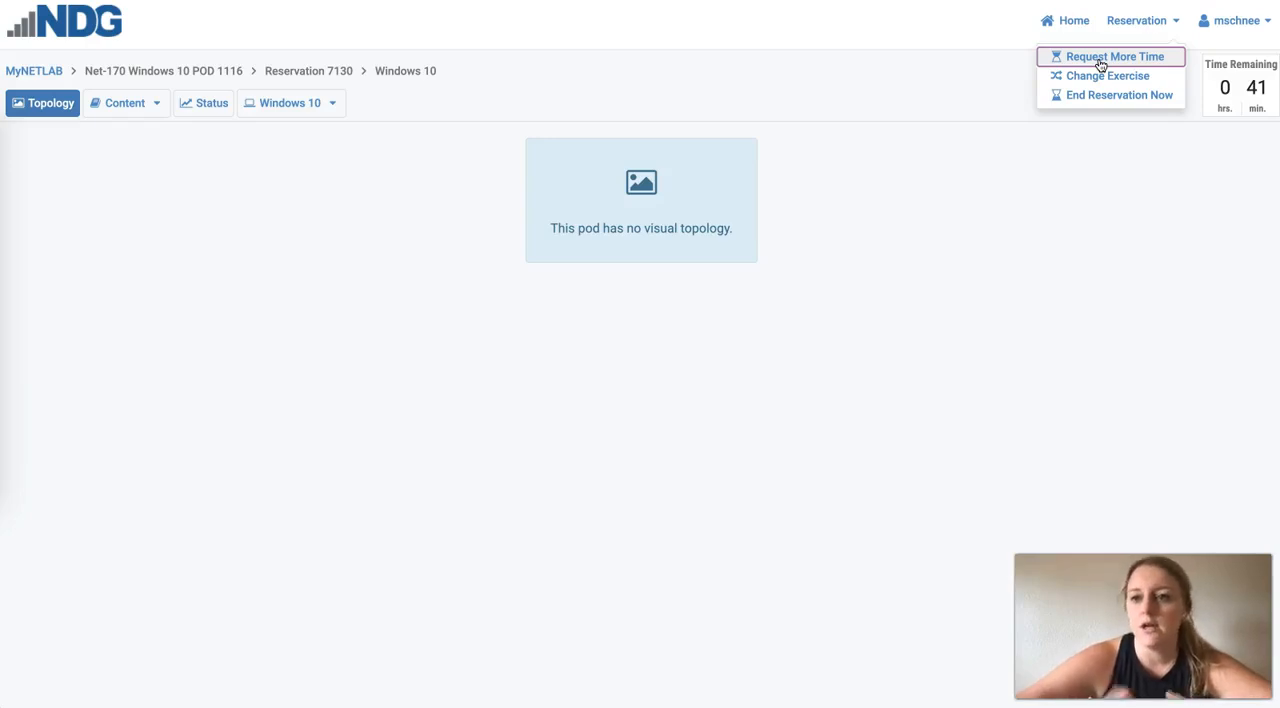
pyautogui.click(1092, 97)
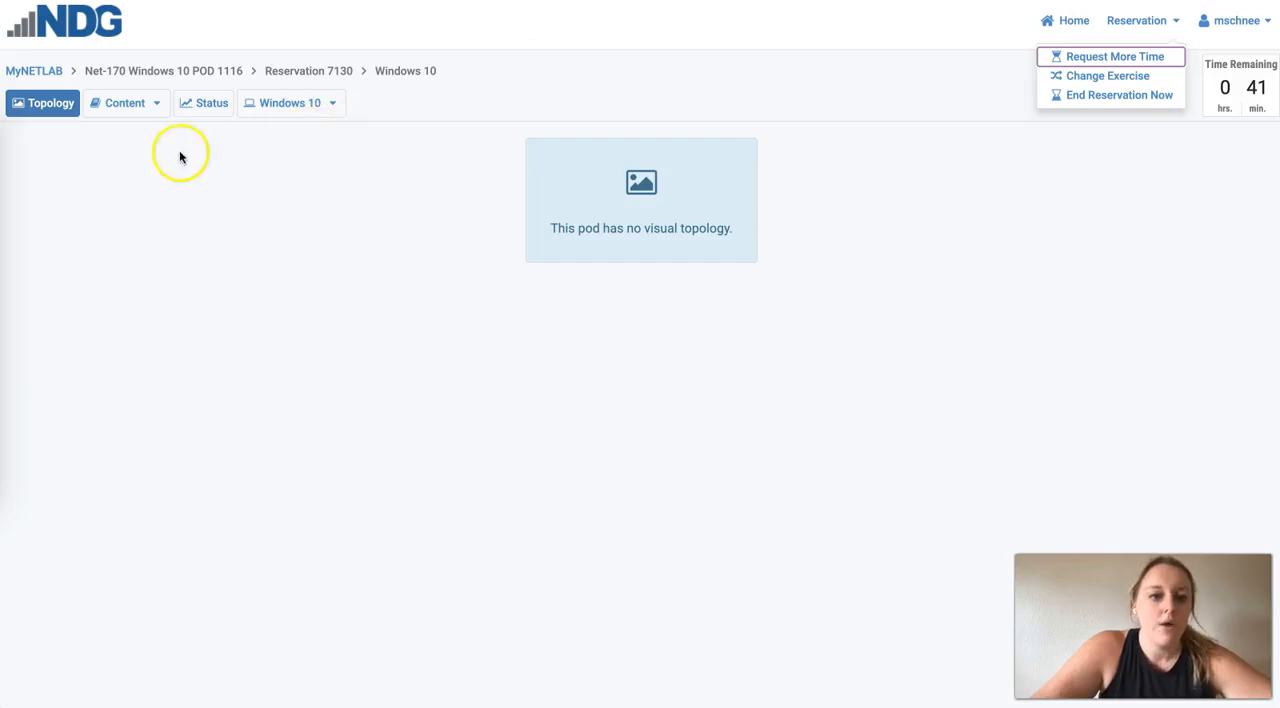
pyautogui.click(398, 291)
# - Open the lab's Windows 10 machine and launch VMware Workstation on its desktop
pyautogui.click(280, 108)
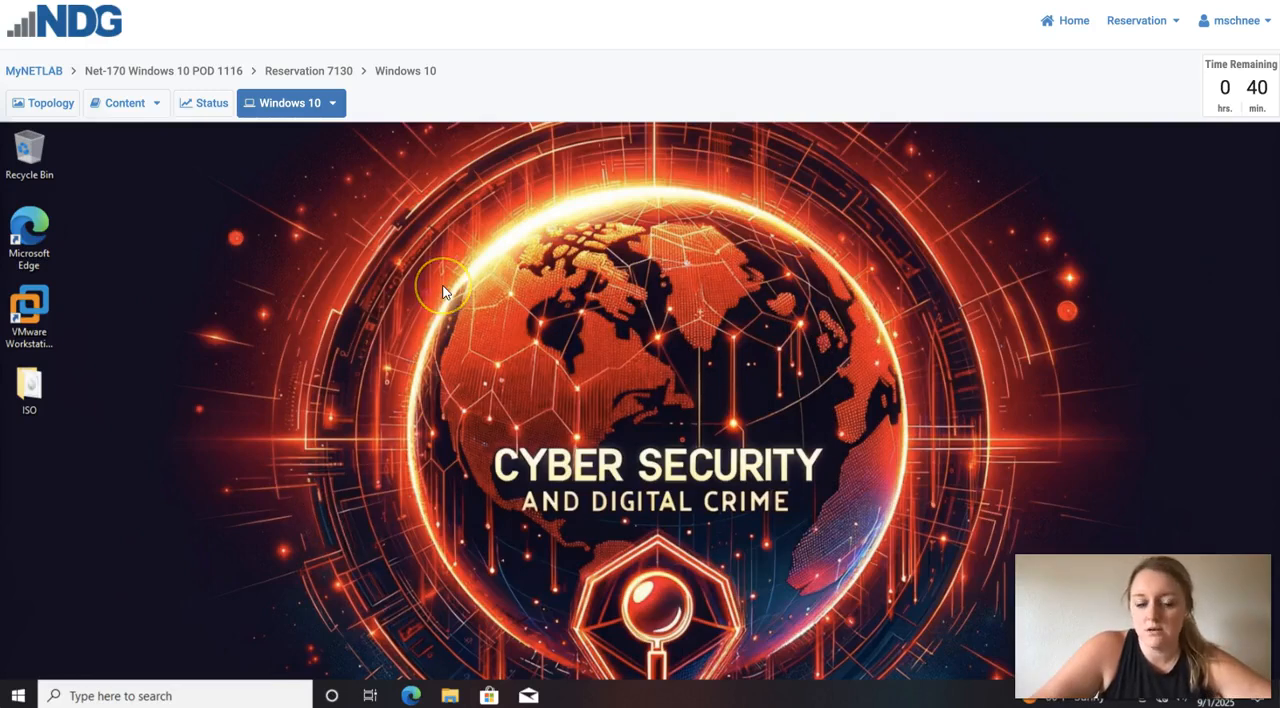
pyautogui.doubleClick(54, 305)
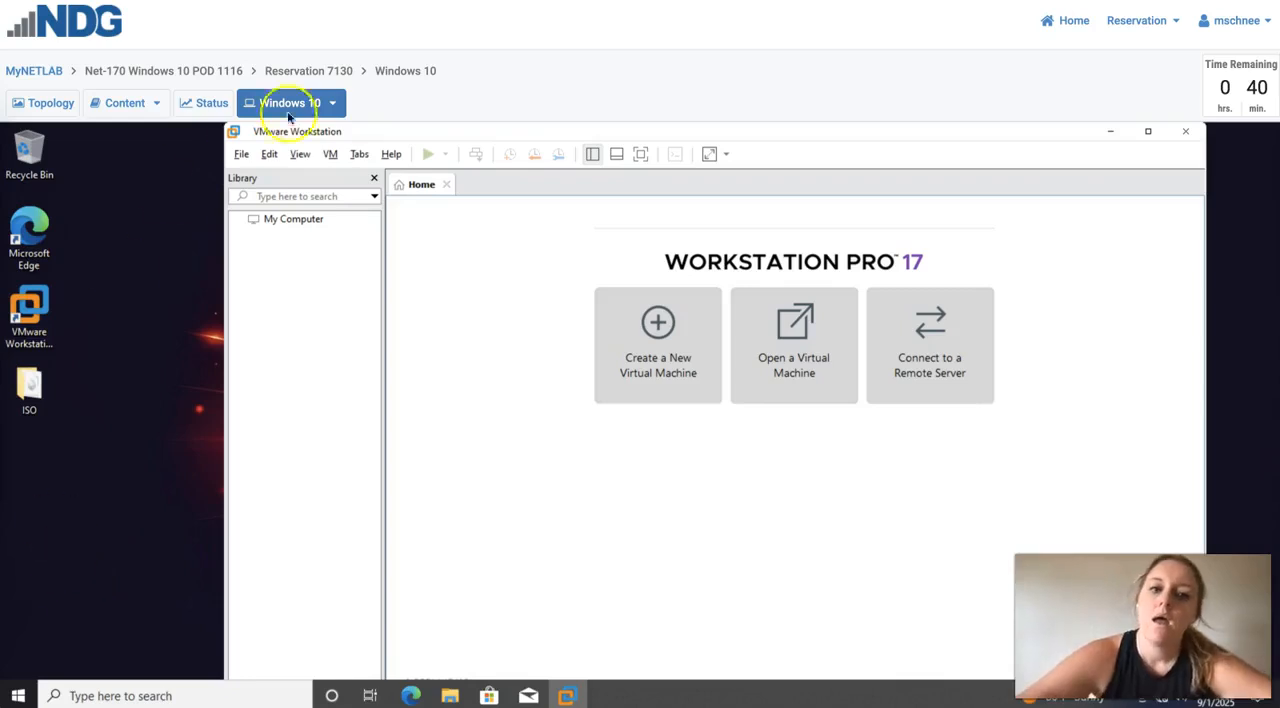
# - Begin creating a new virtual machine with Custom (advanced) configuration and Workstation 17.5 or later hardware compatibility
pyautogui.click(641, 352)
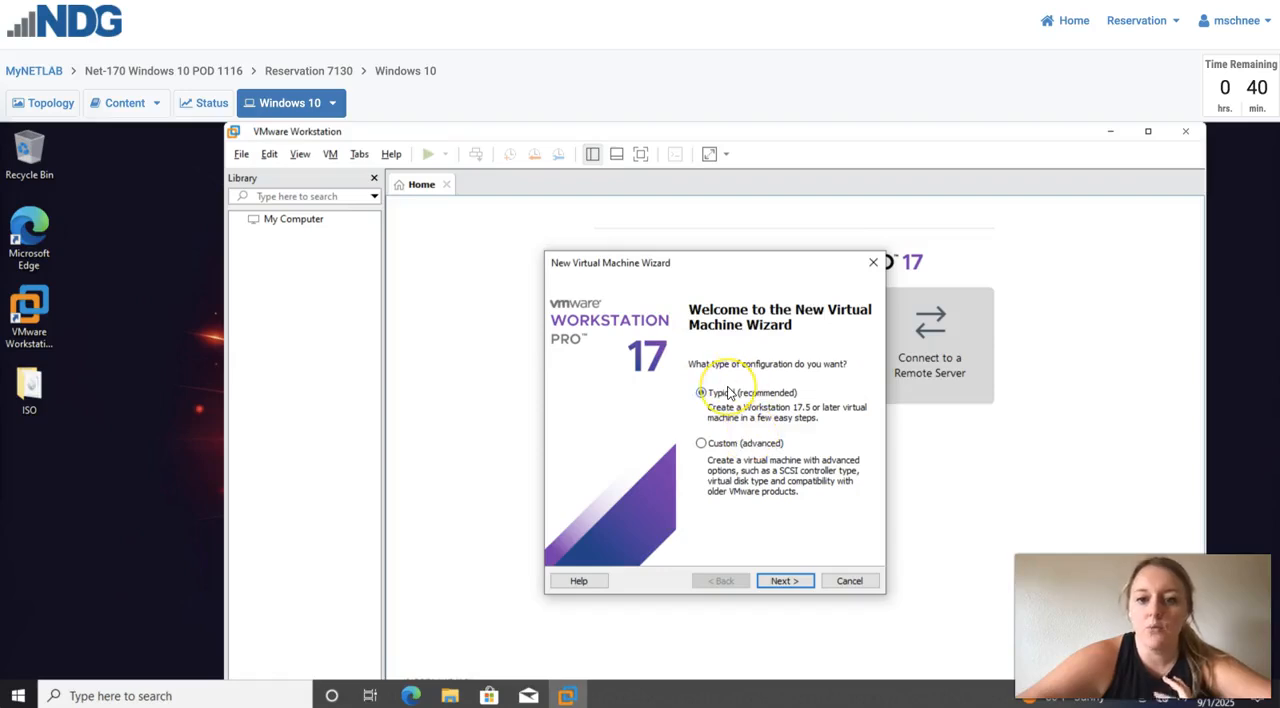
pyautogui.click(703, 446)
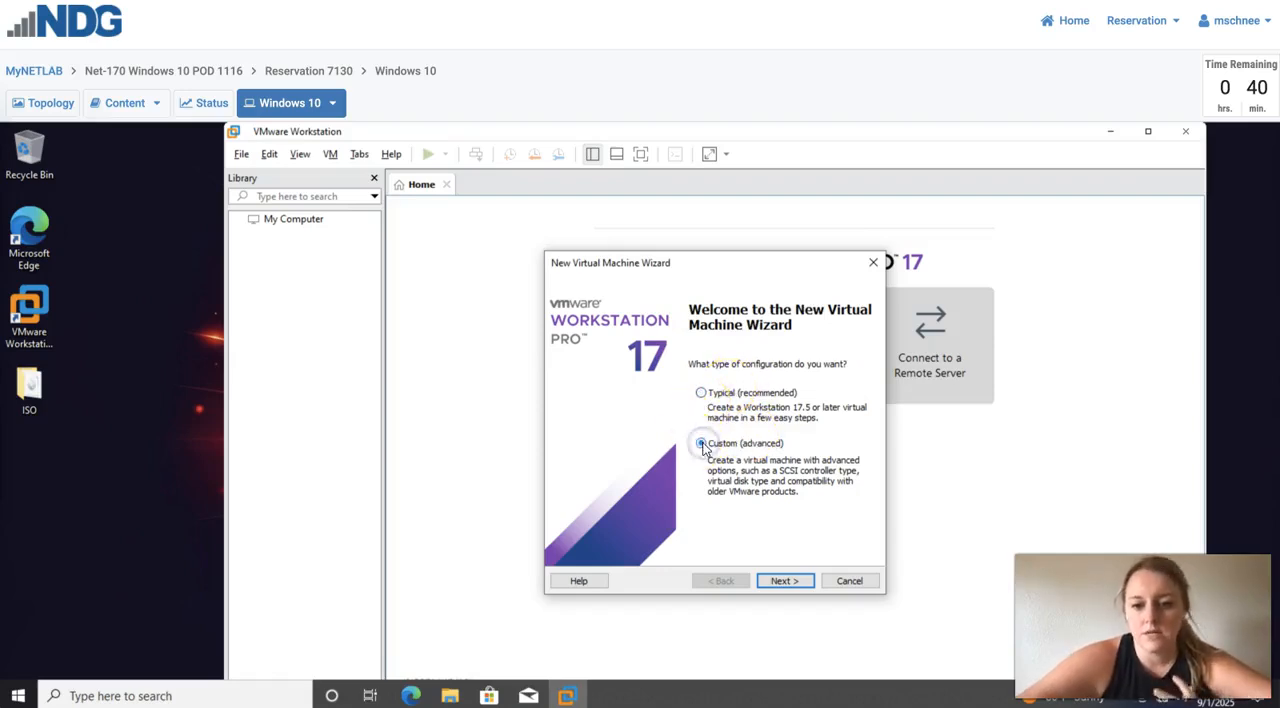
pyautogui.click(775, 581)
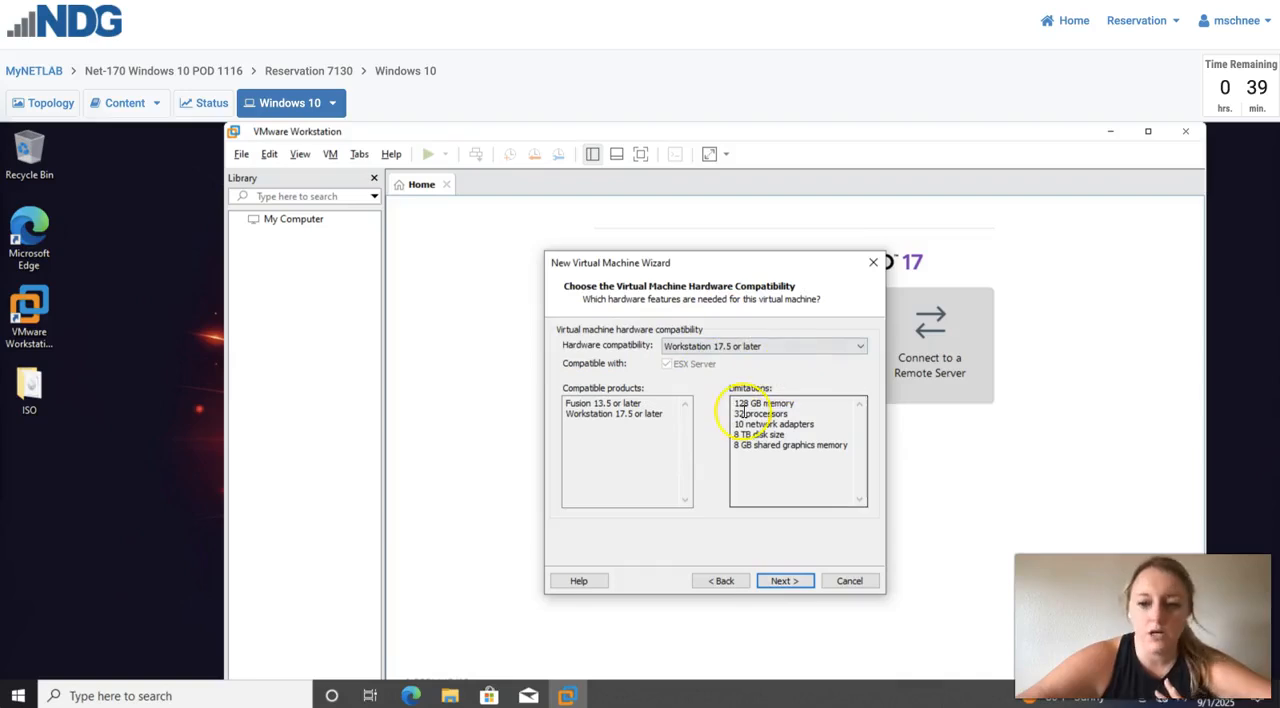
pyautogui.click(782, 583)
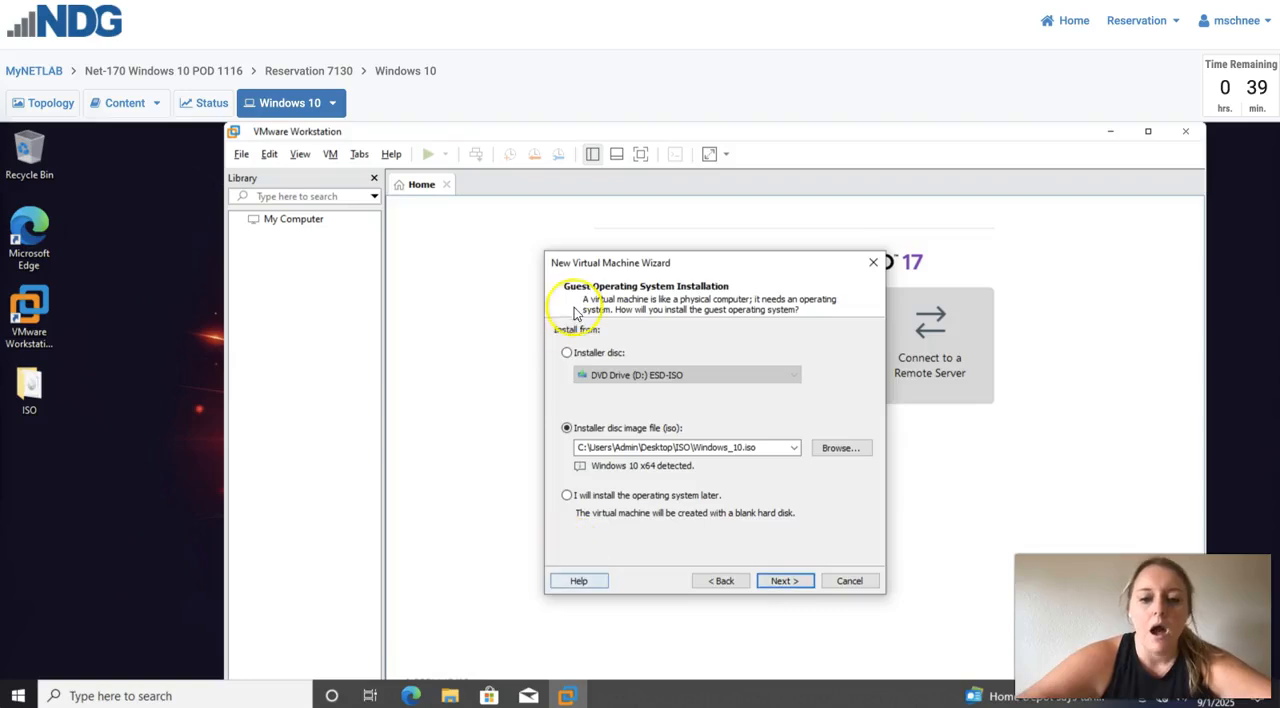
# - Choose to install the operating system later, with Microsoft Windows as the guest system and Windows 10 x64 as the version
pyautogui.click(567, 497)
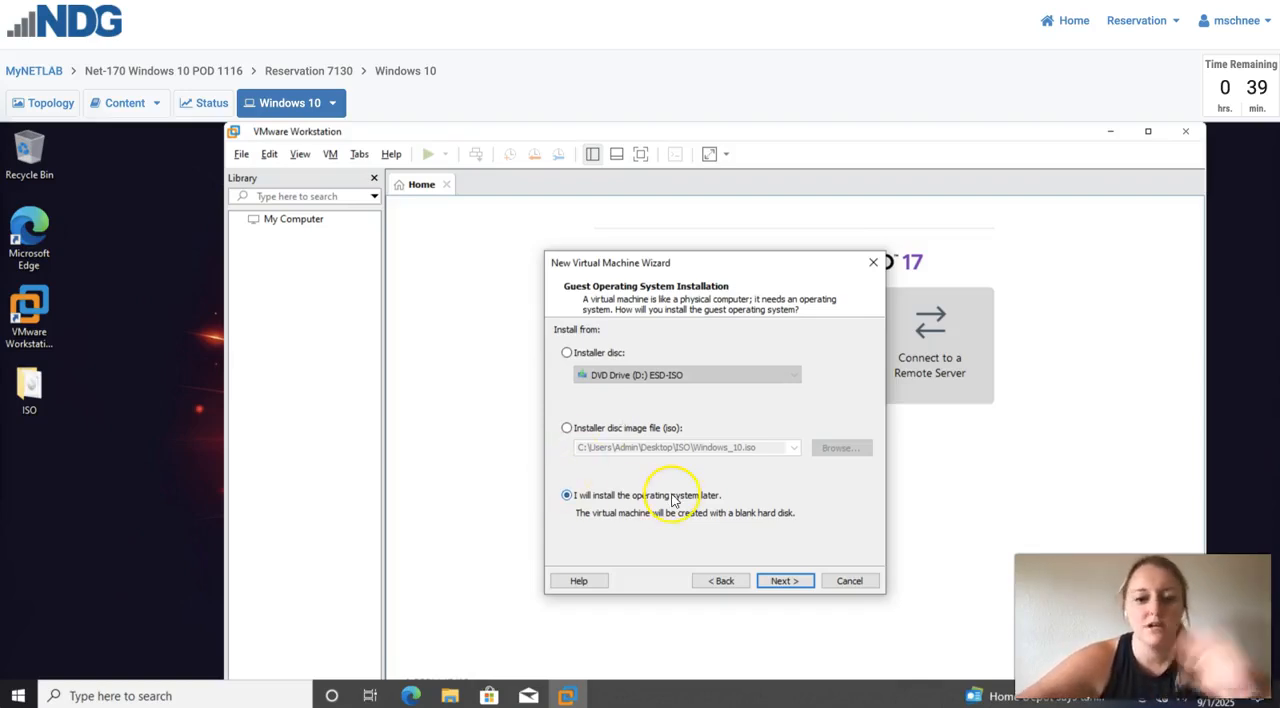
pyautogui.click(785, 581)
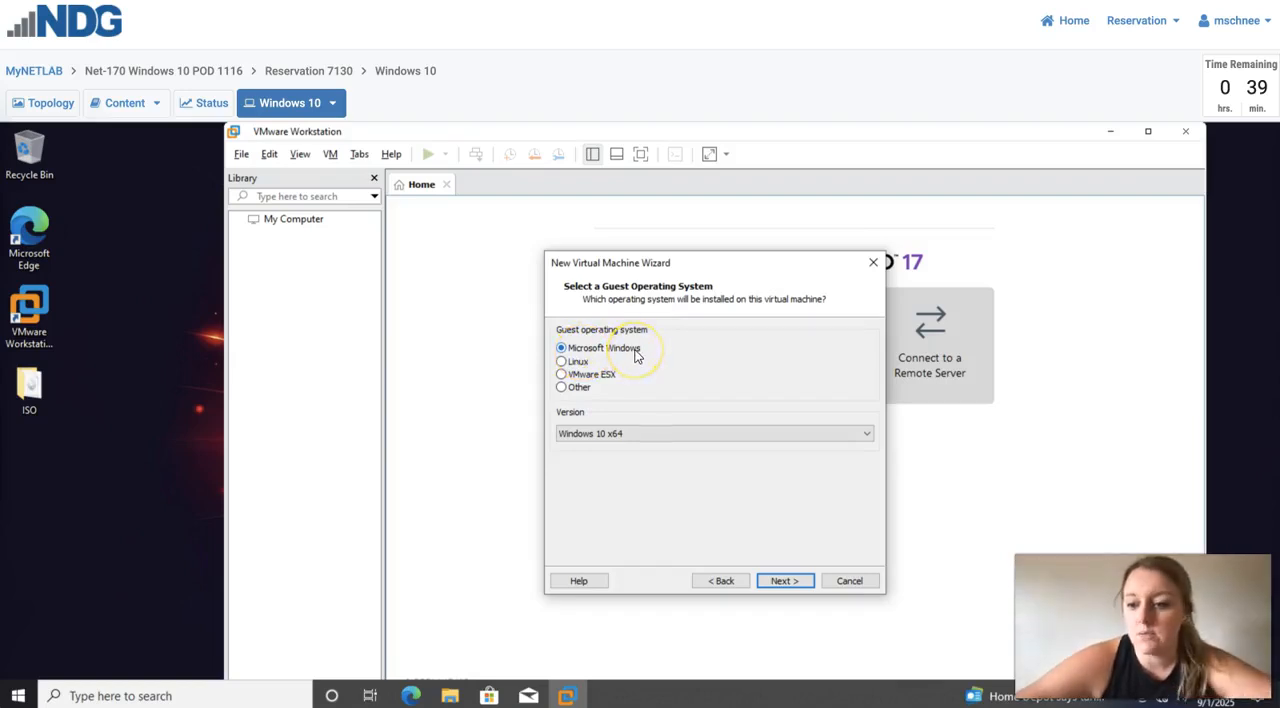
pyautogui.click(588, 434)
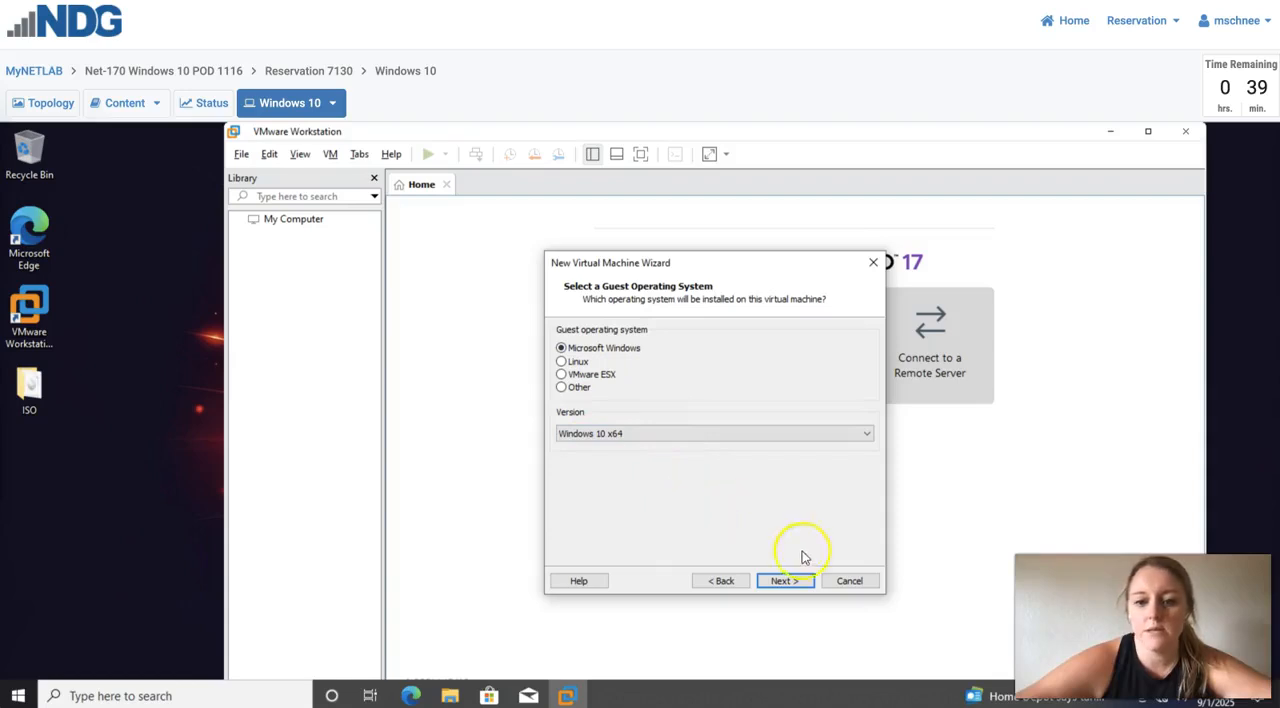
pyautogui.click(785, 582)
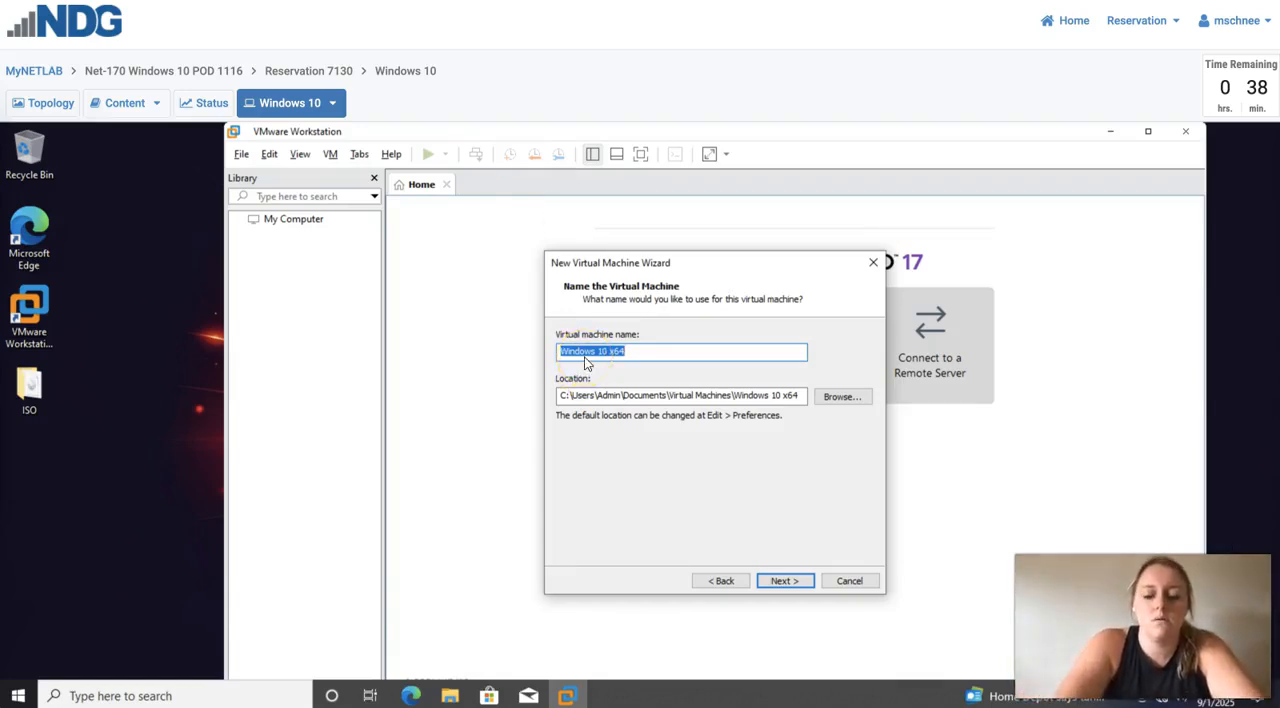
# - Name the virtual machine "Test Windows 10" and accept its default storage location
pyautogui.write('Test Windows')
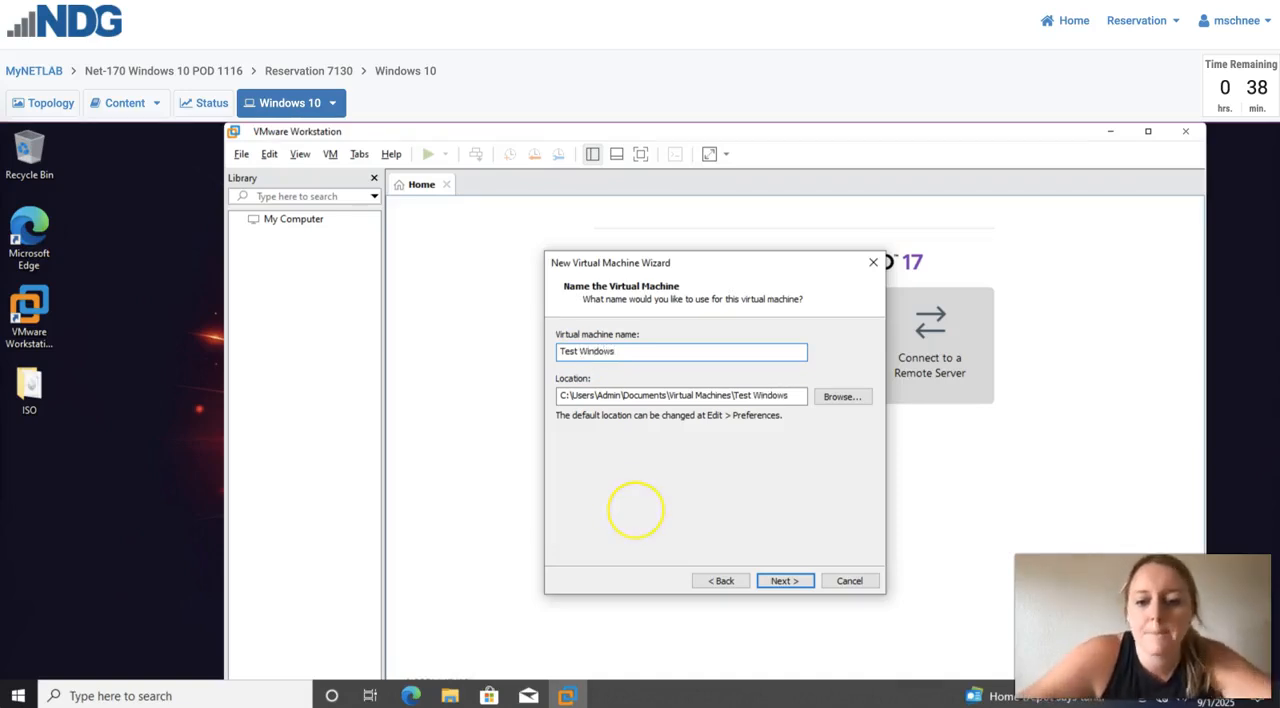
pyautogui.write(' 10')
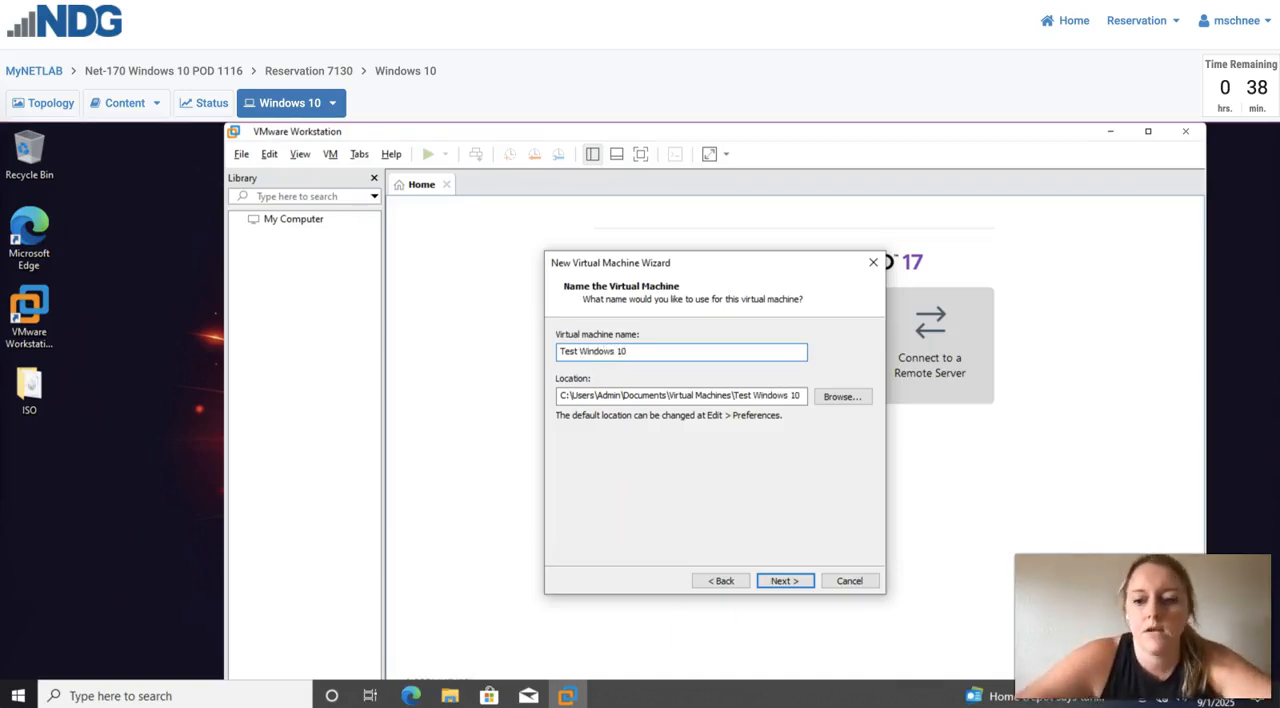
pyautogui.click(789, 582)
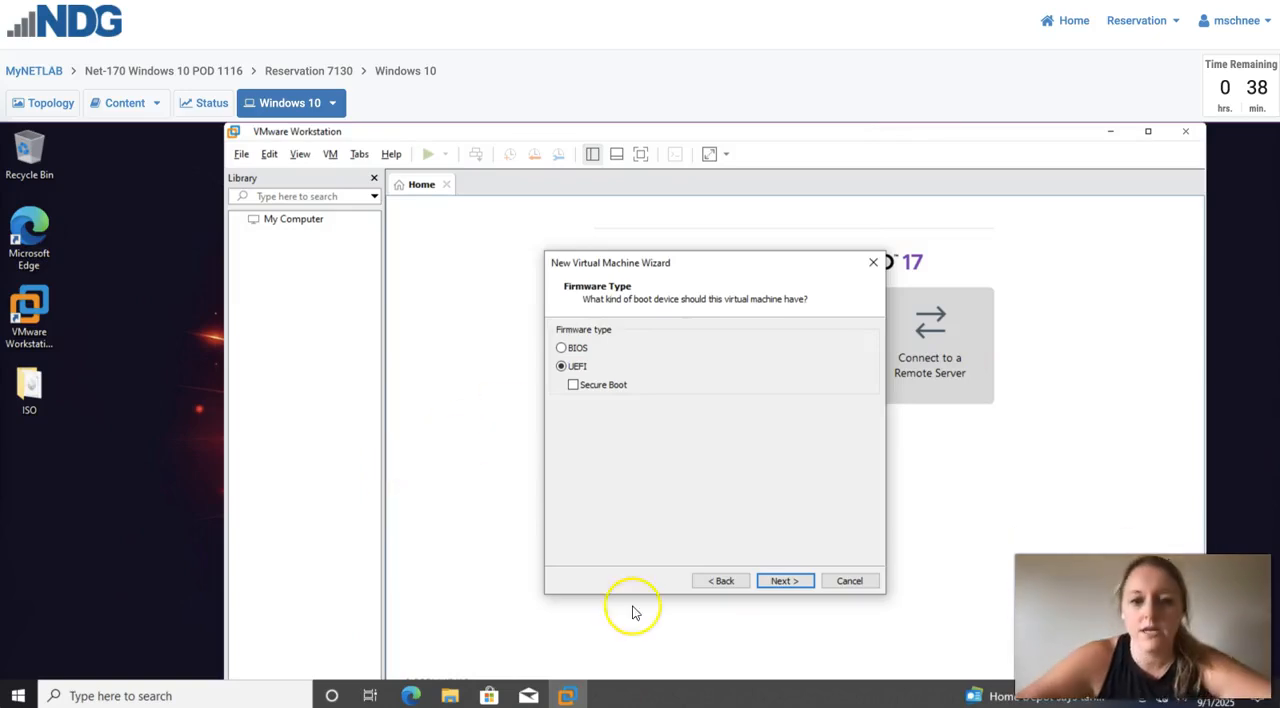
# - Configure the virtual machine's hardware with UEFI firmware, 2 processors with 1 core each, and 4096 MB of memory
pyautogui.click(782, 581)
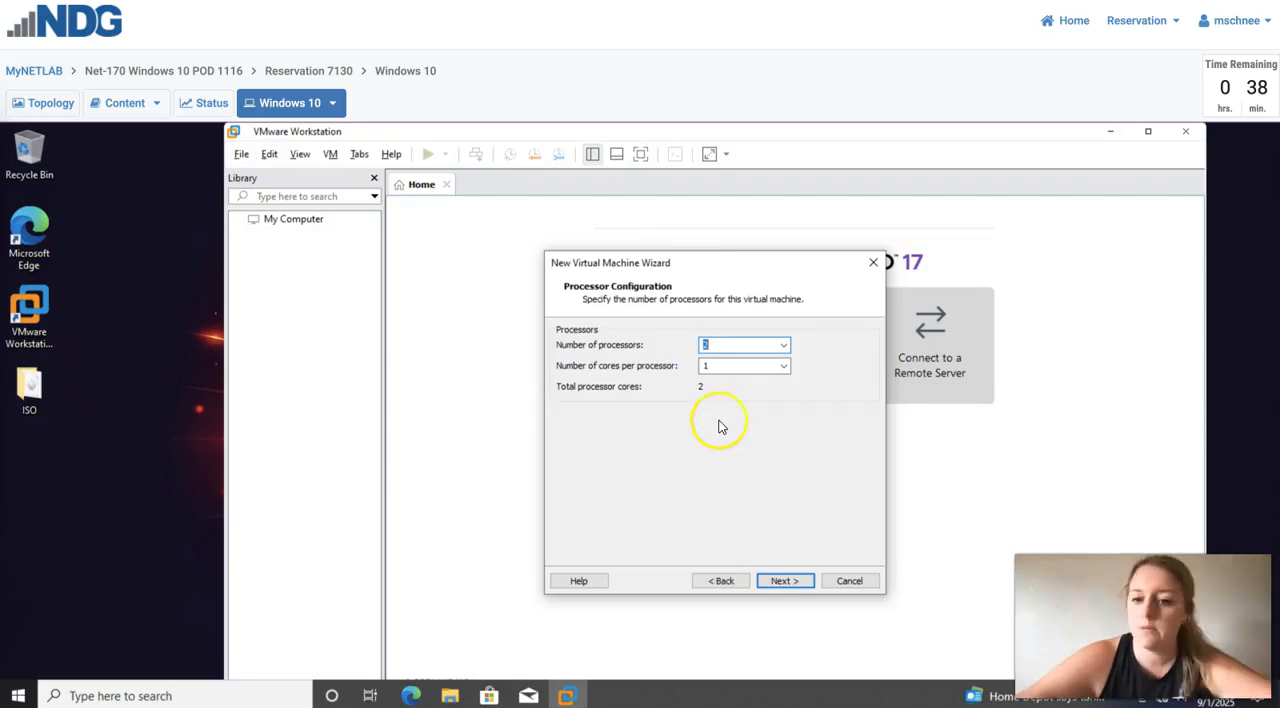
pyautogui.click(784, 581)
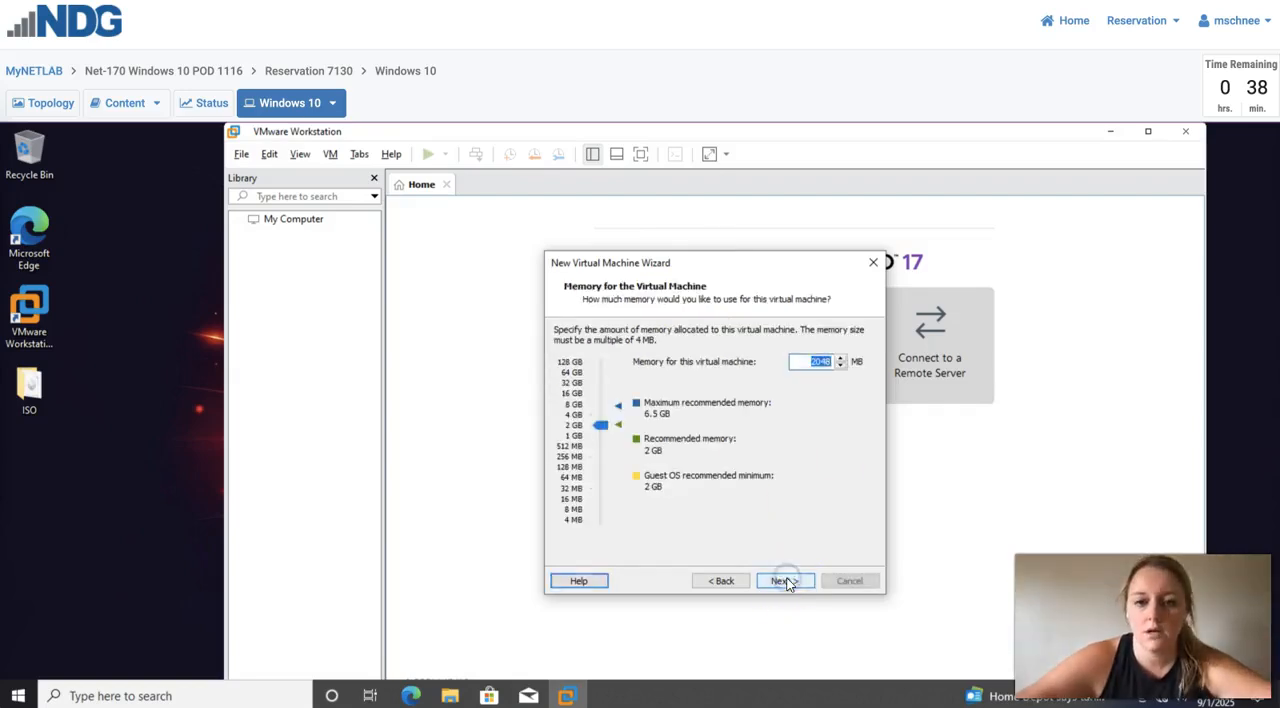
pyautogui.moveTo(600, 426); pyautogui.dragTo(600, 415)
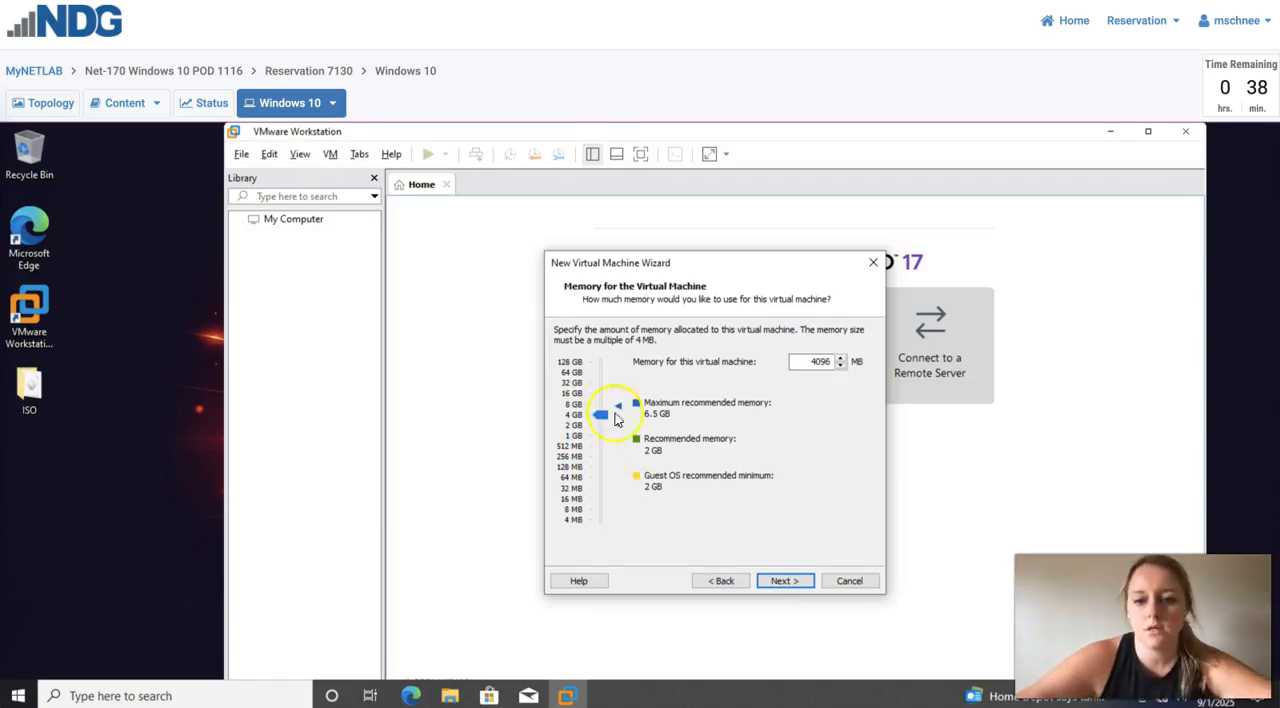
pyautogui.click(774, 581)
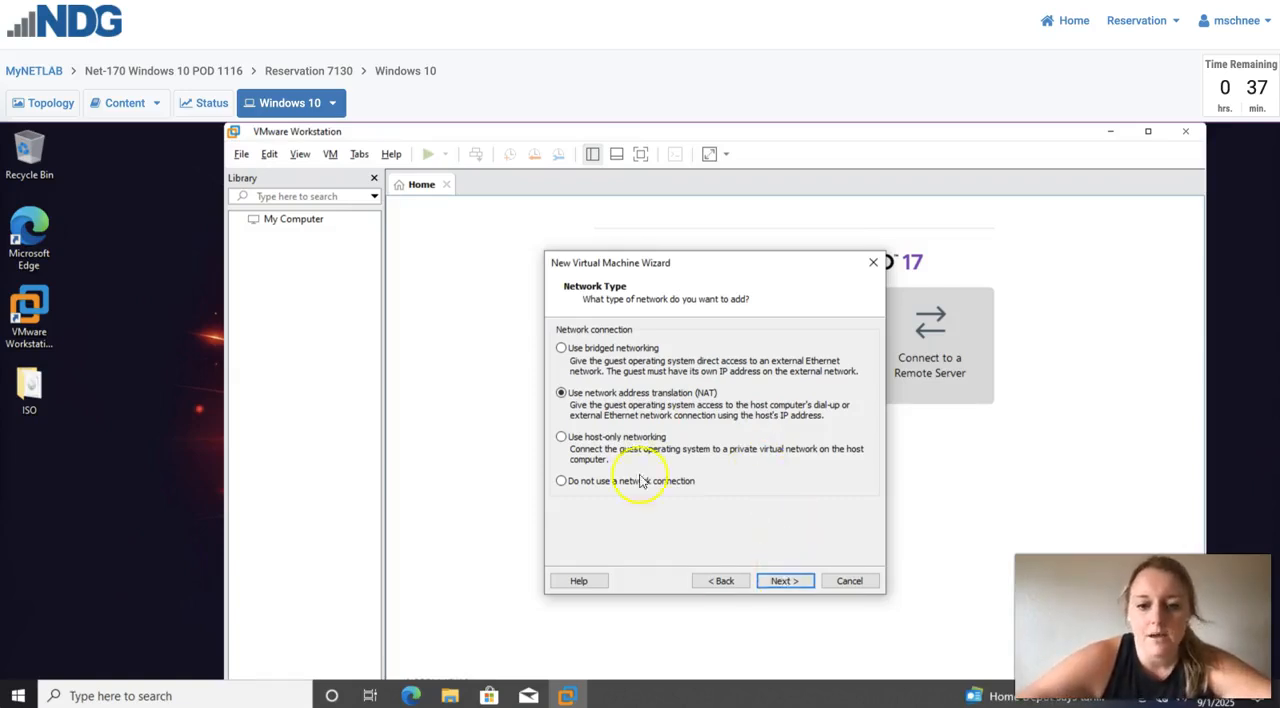
# - Choose NAT networking, the LSI Logic SAS controller, and a new 60 GB NVMe virtual disk split into multiple files
pyautogui.click(783, 581)
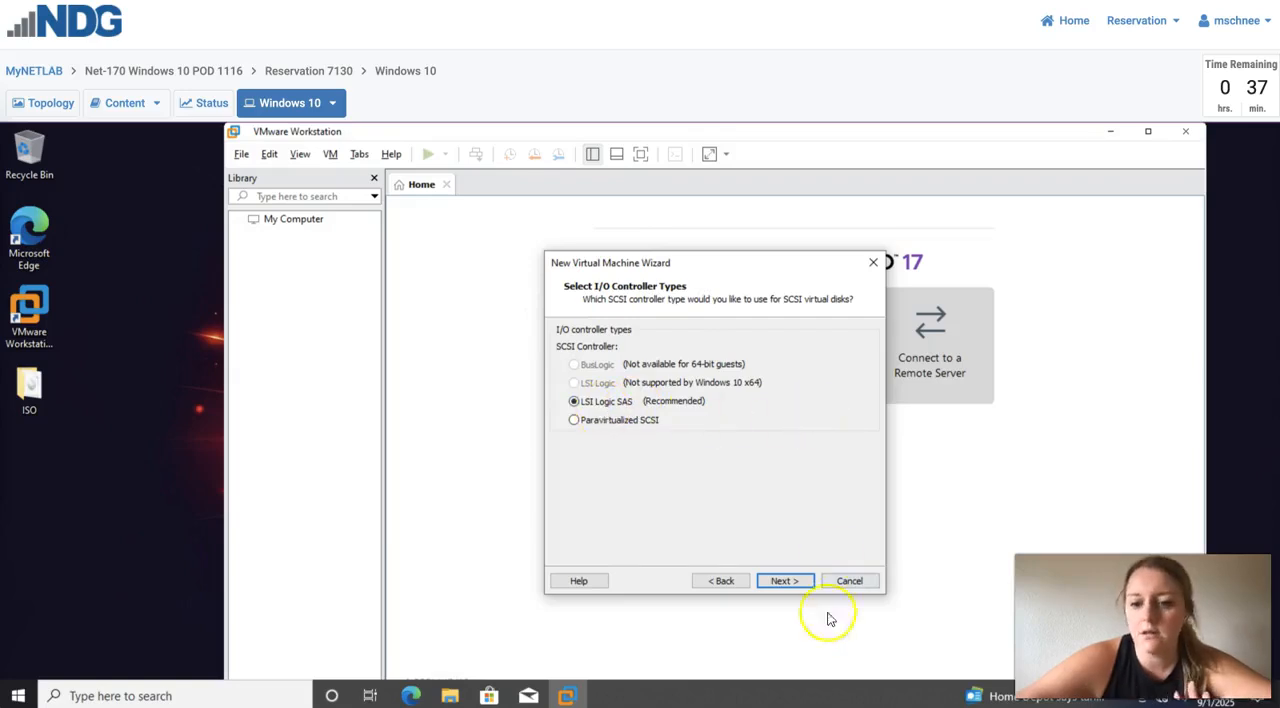
pyautogui.click(781, 581)
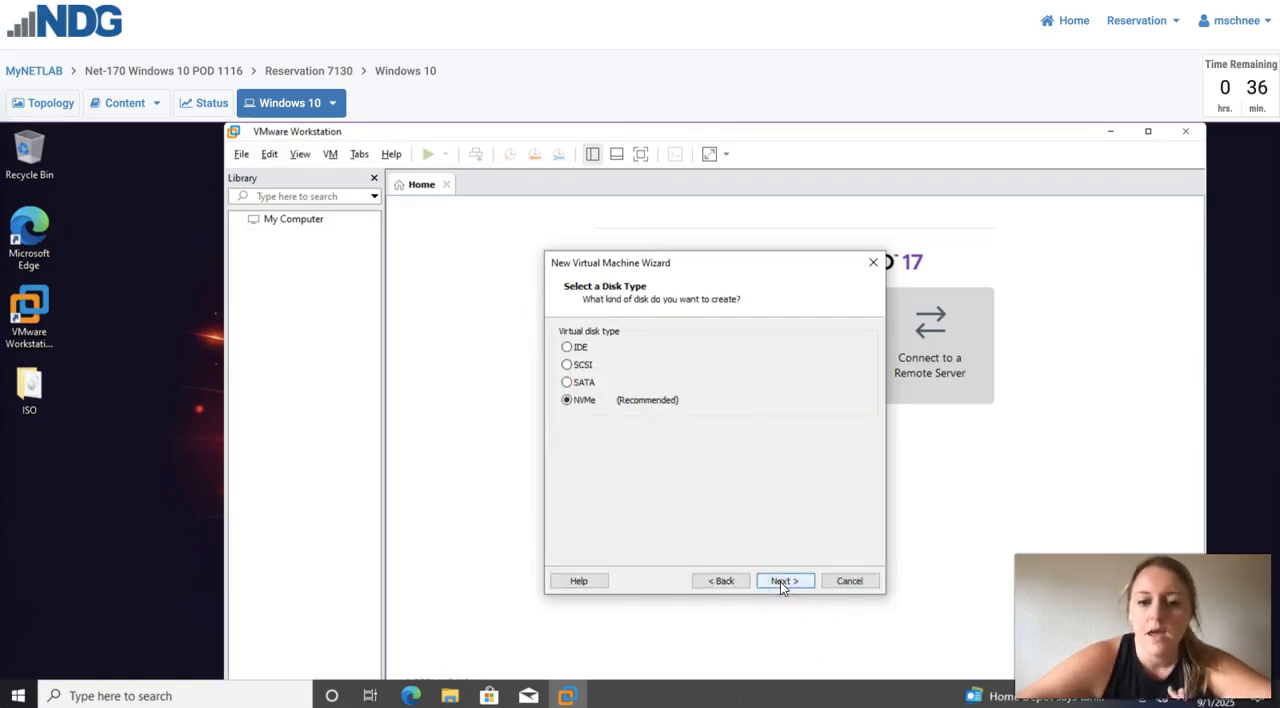
pyautogui.click(781, 581)
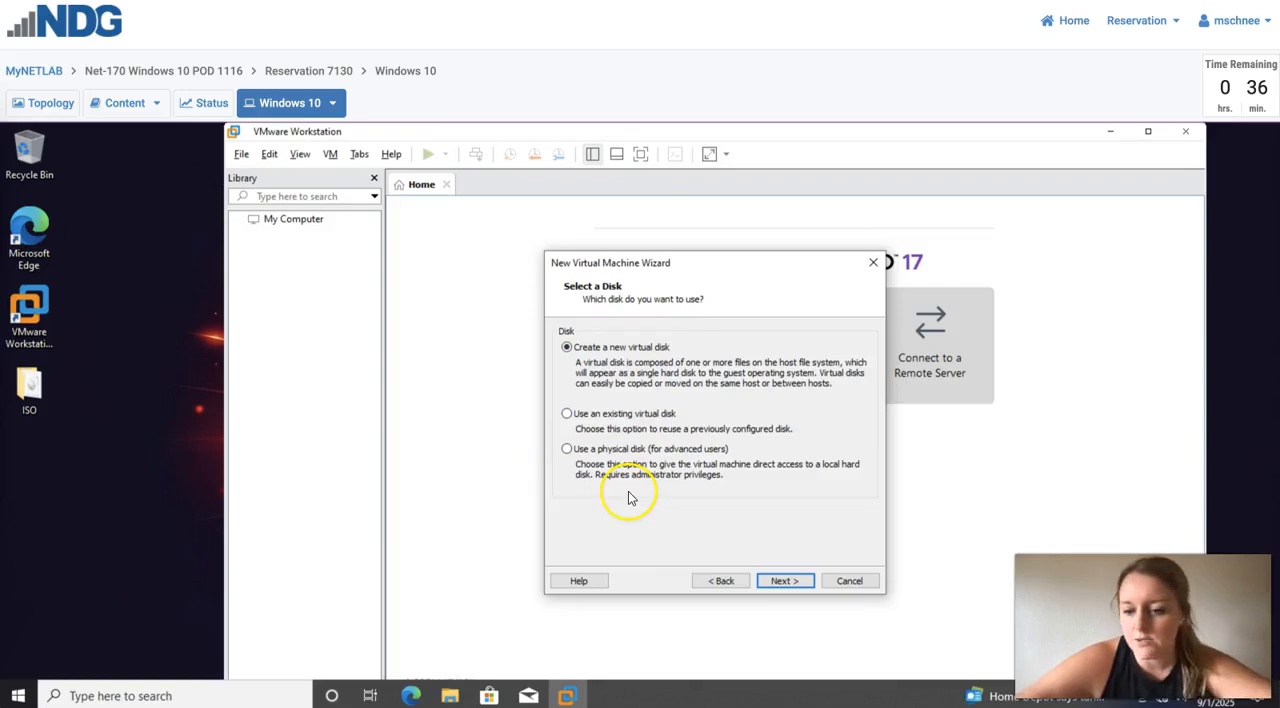
pyautogui.click(785, 581)
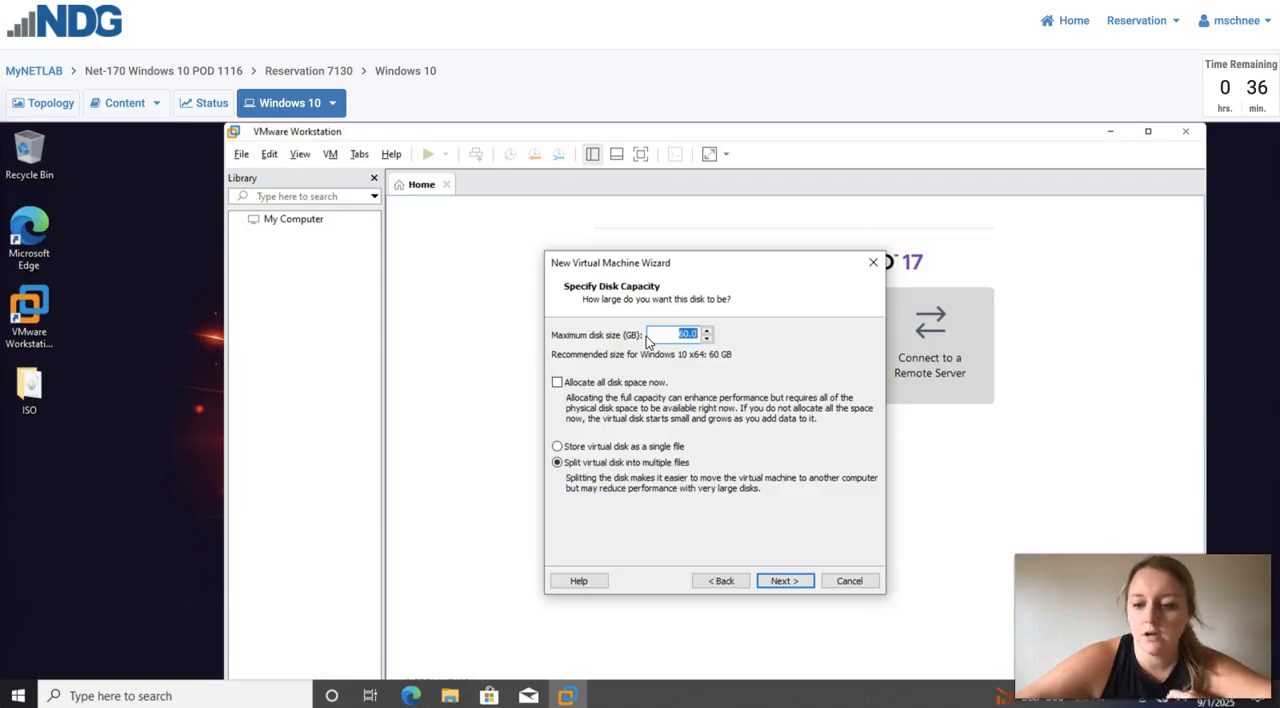
pyautogui.click(798, 581)
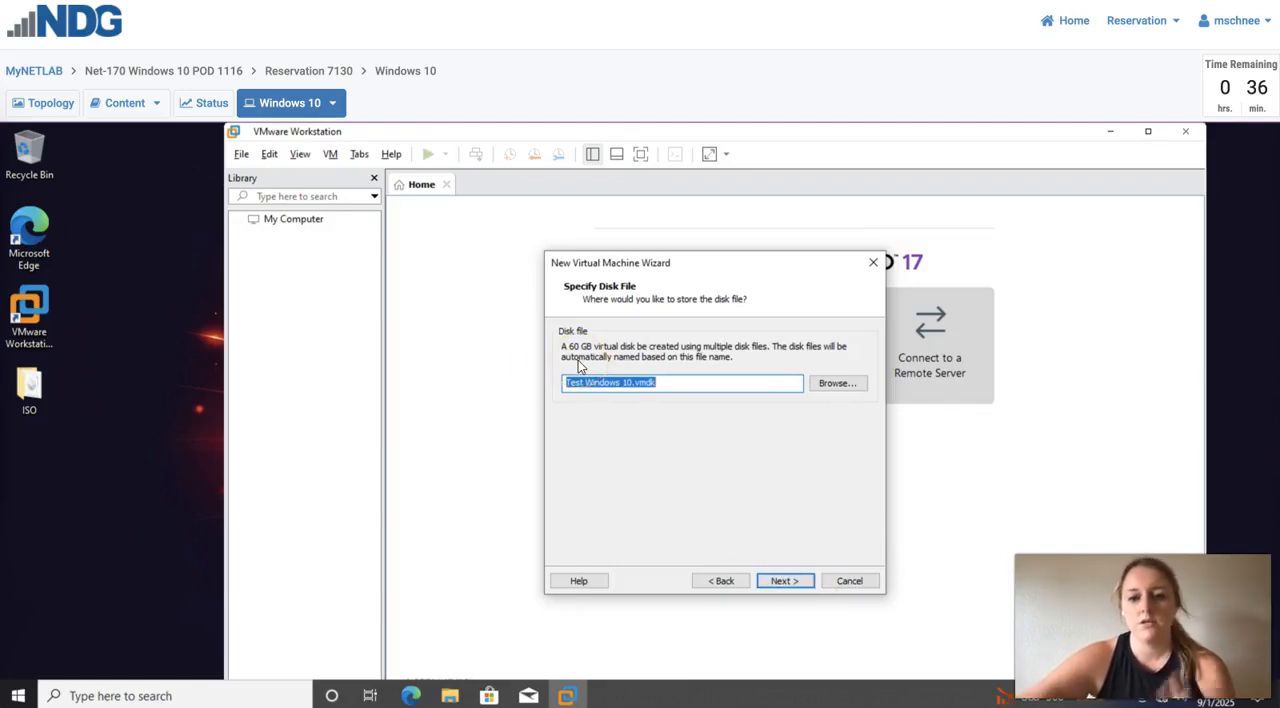
# - Check the contents of the Virtual Machines folder under Documents in File Explorer and return to the virtual machine wizard
pyautogui.click(452, 696)
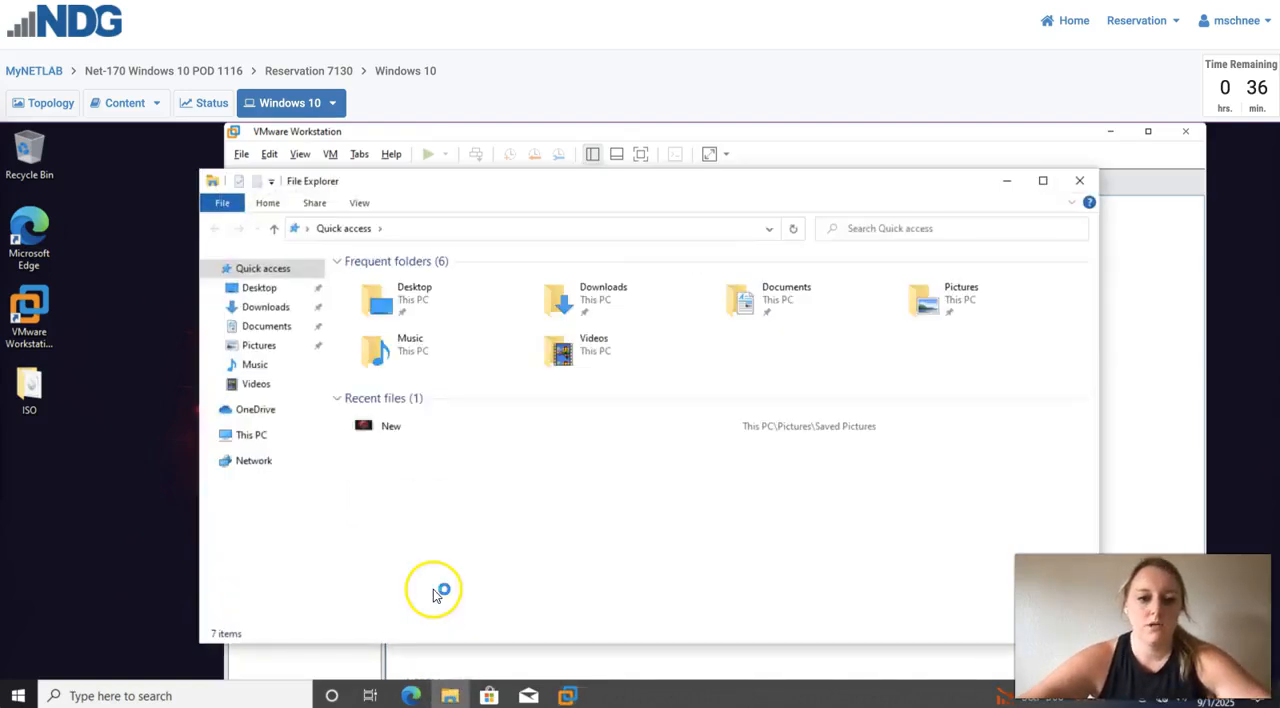
pyautogui.click(276, 325)
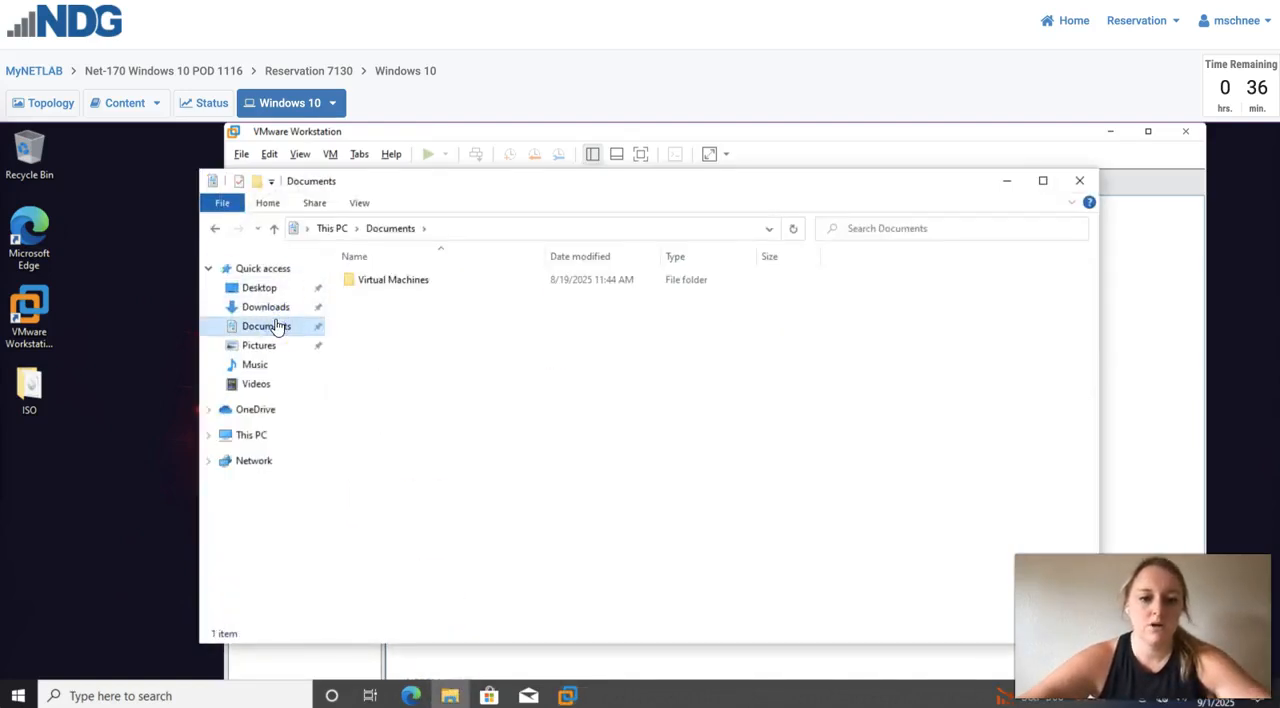
pyautogui.doubleClick(391, 281)
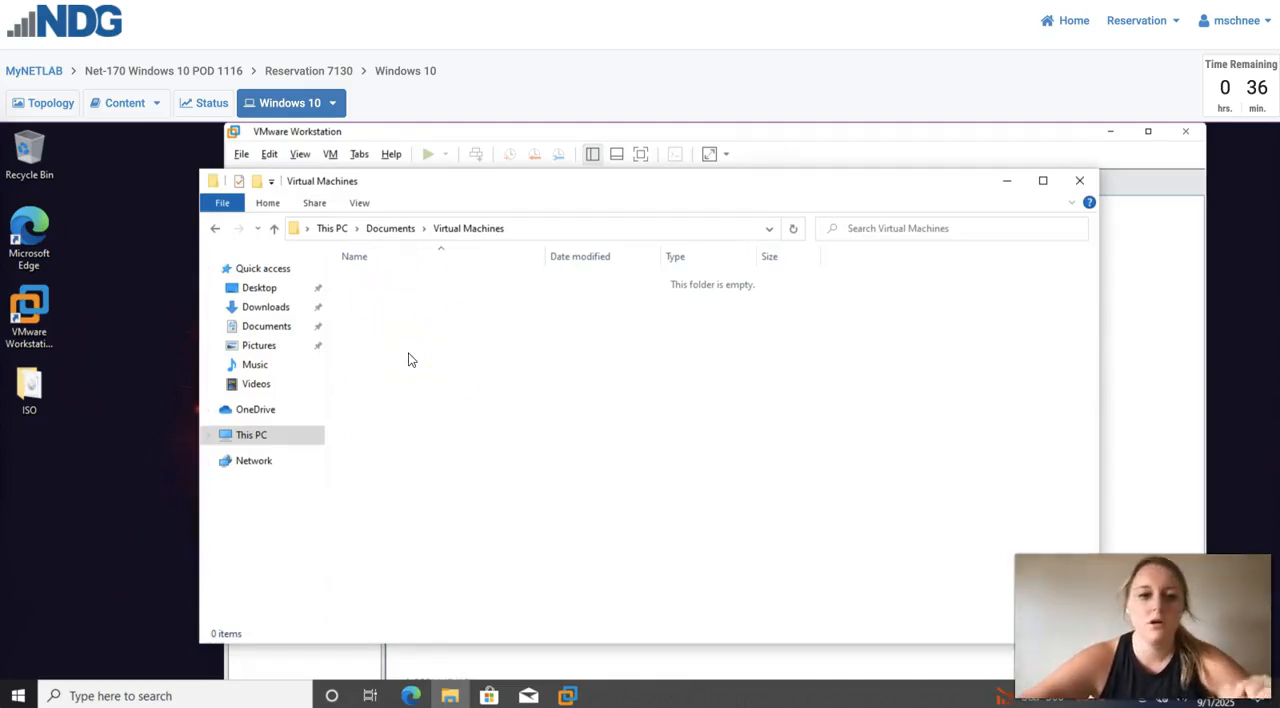
pyautogui.click(1007, 181)
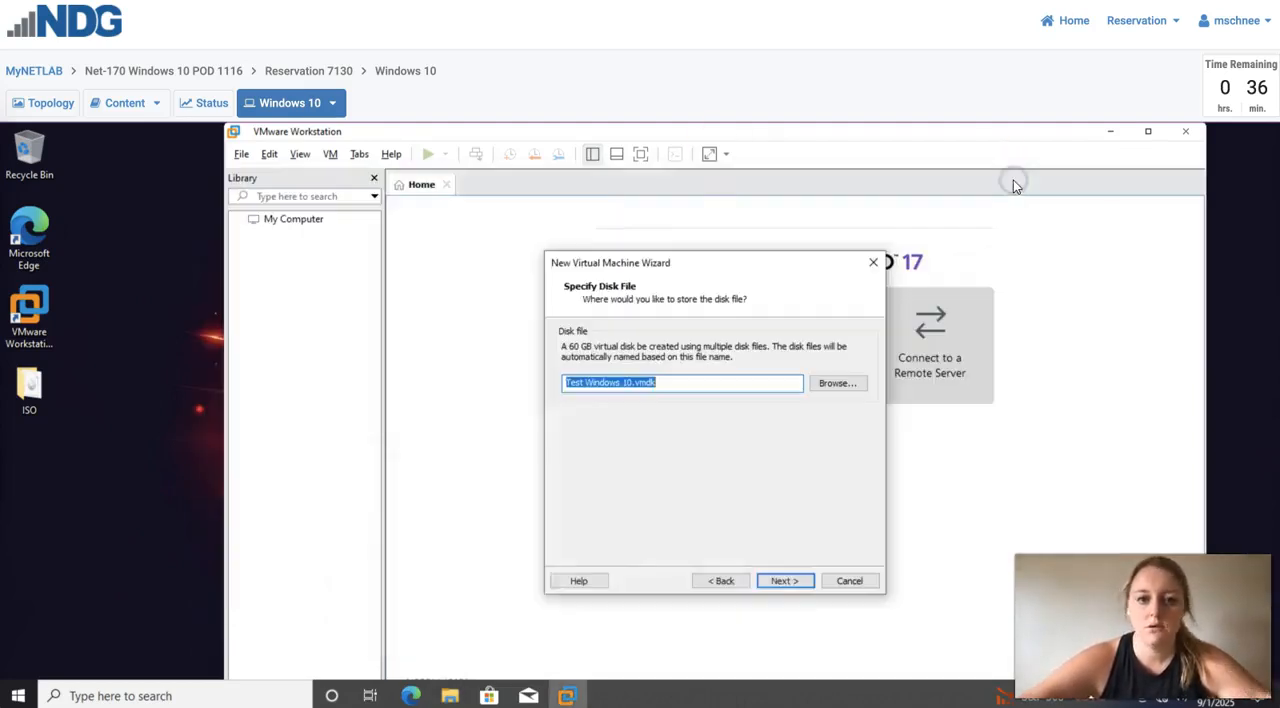
# - Keep "Test Windows 10.vmdk" as the disk file and connect the virtual CD/DVD drive to Windows_10.iso from the Desktop's ISO folder
pyautogui.click(784, 581)
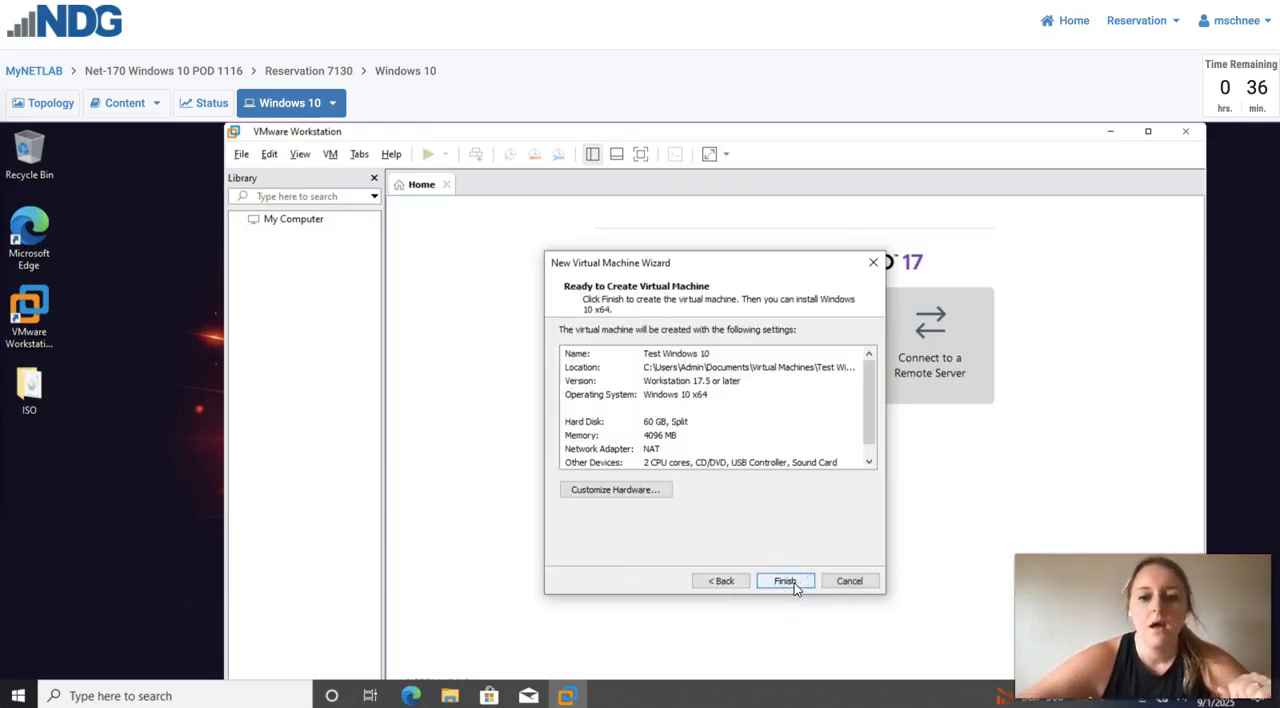
pyautogui.click(630, 490)
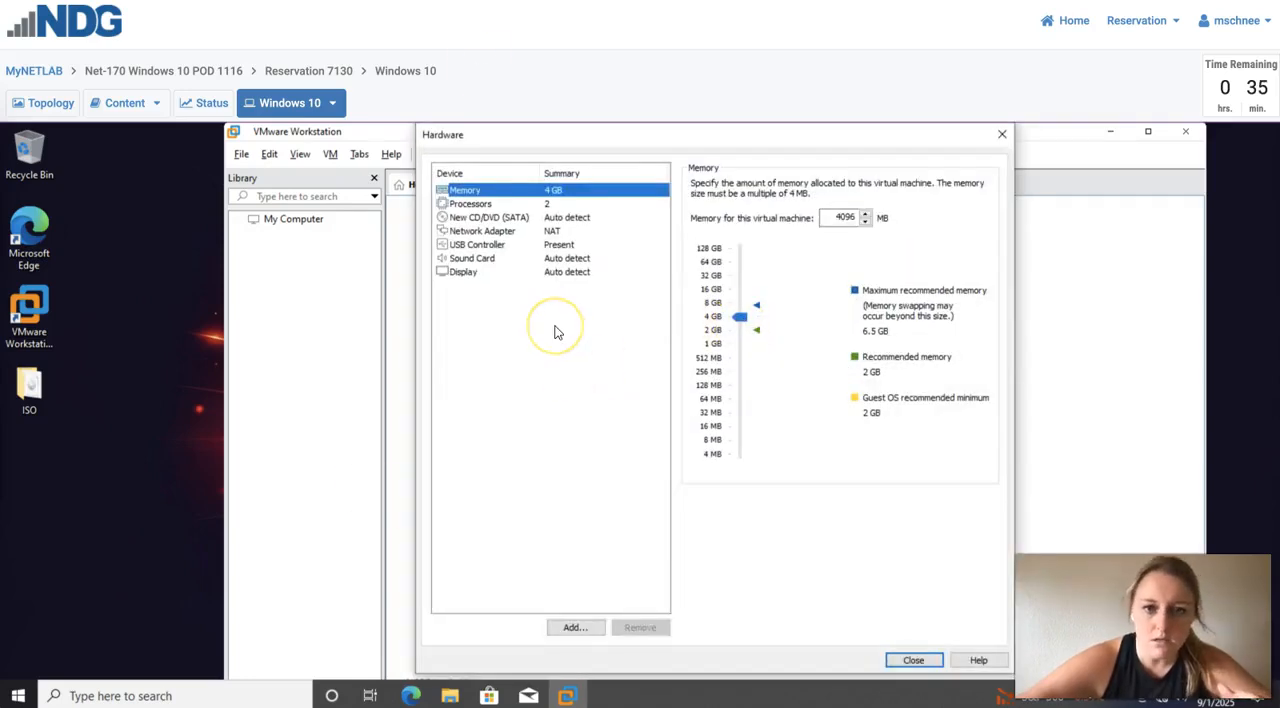
pyautogui.click(556, 218)
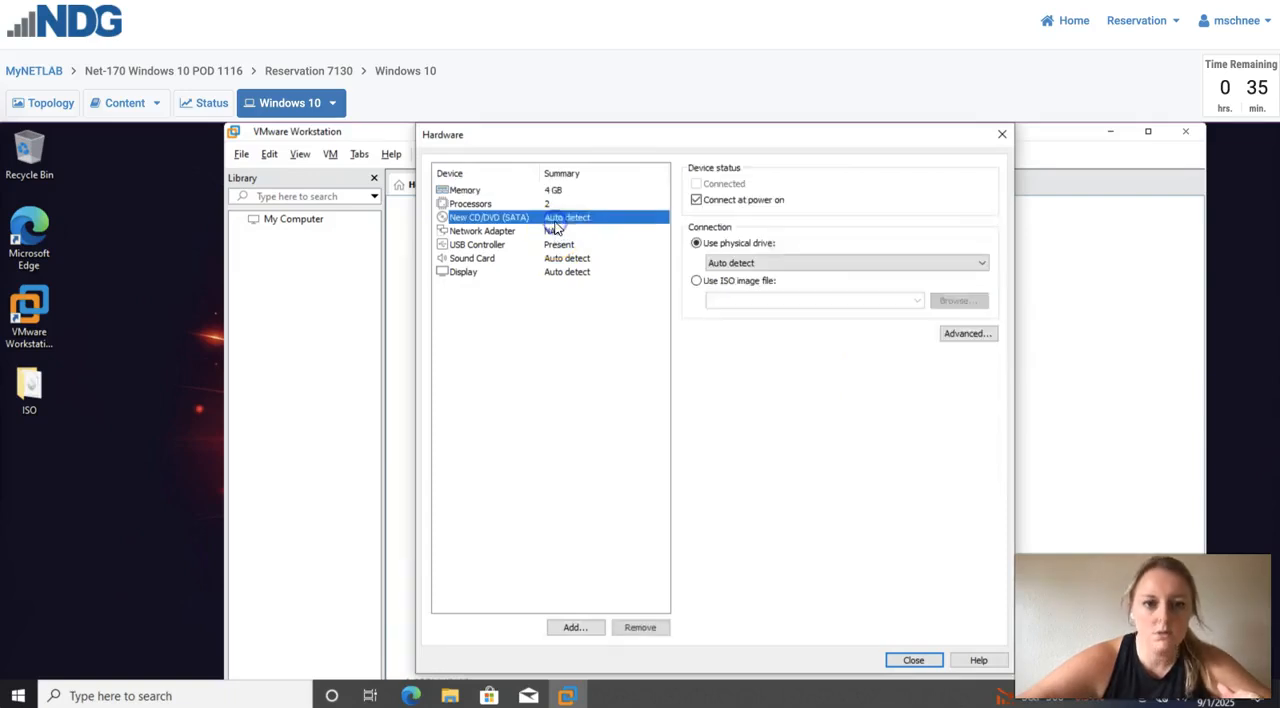
pyautogui.click(698, 282)
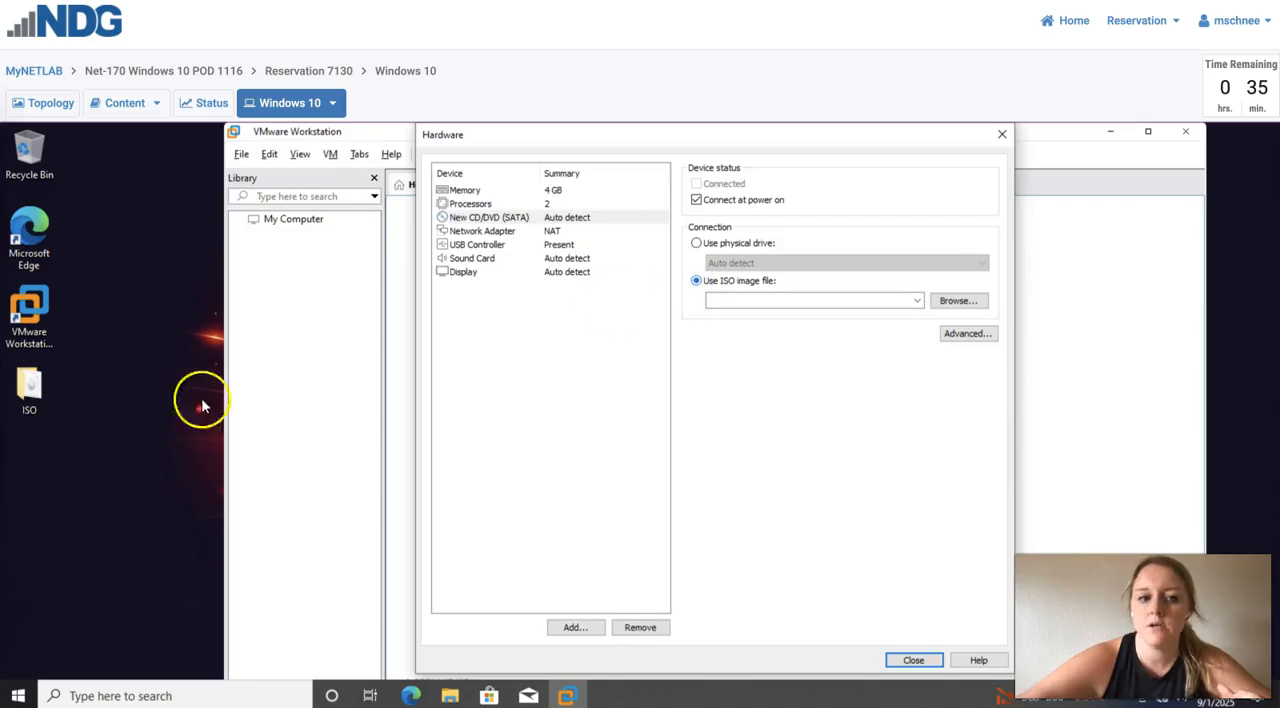
pyautogui.click(960, 302)
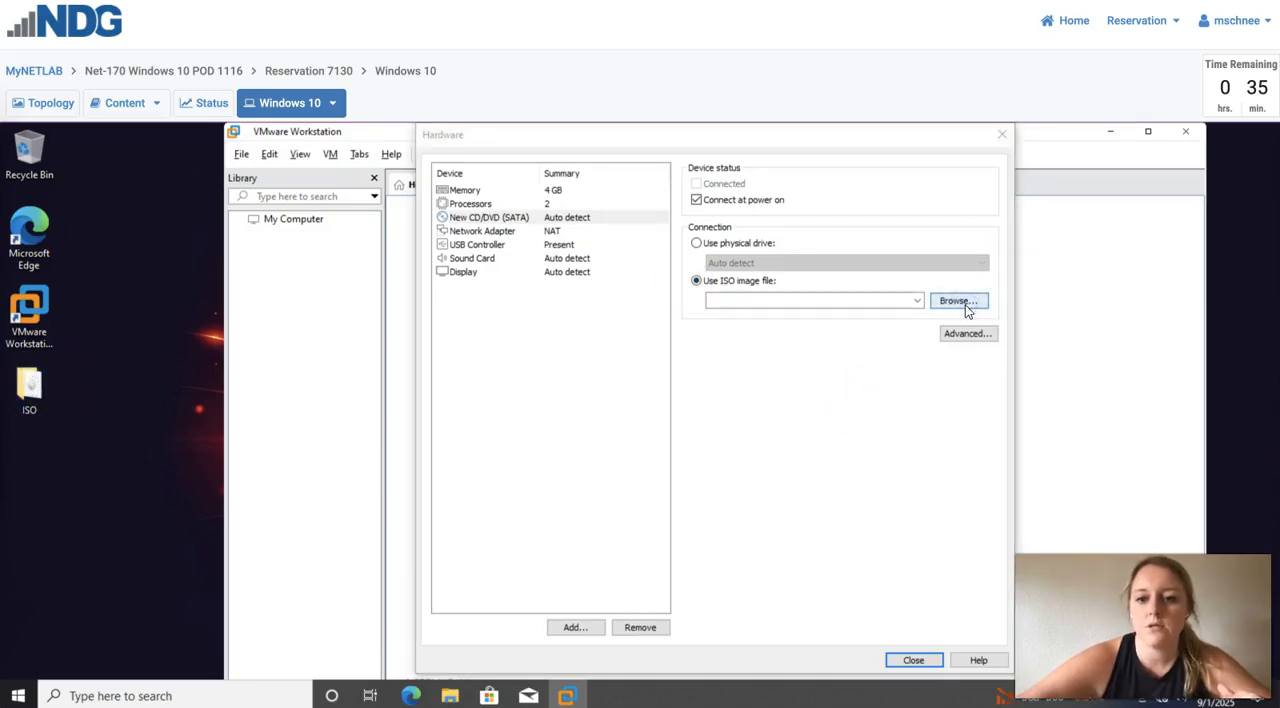
pyautogui.click(524, 263)
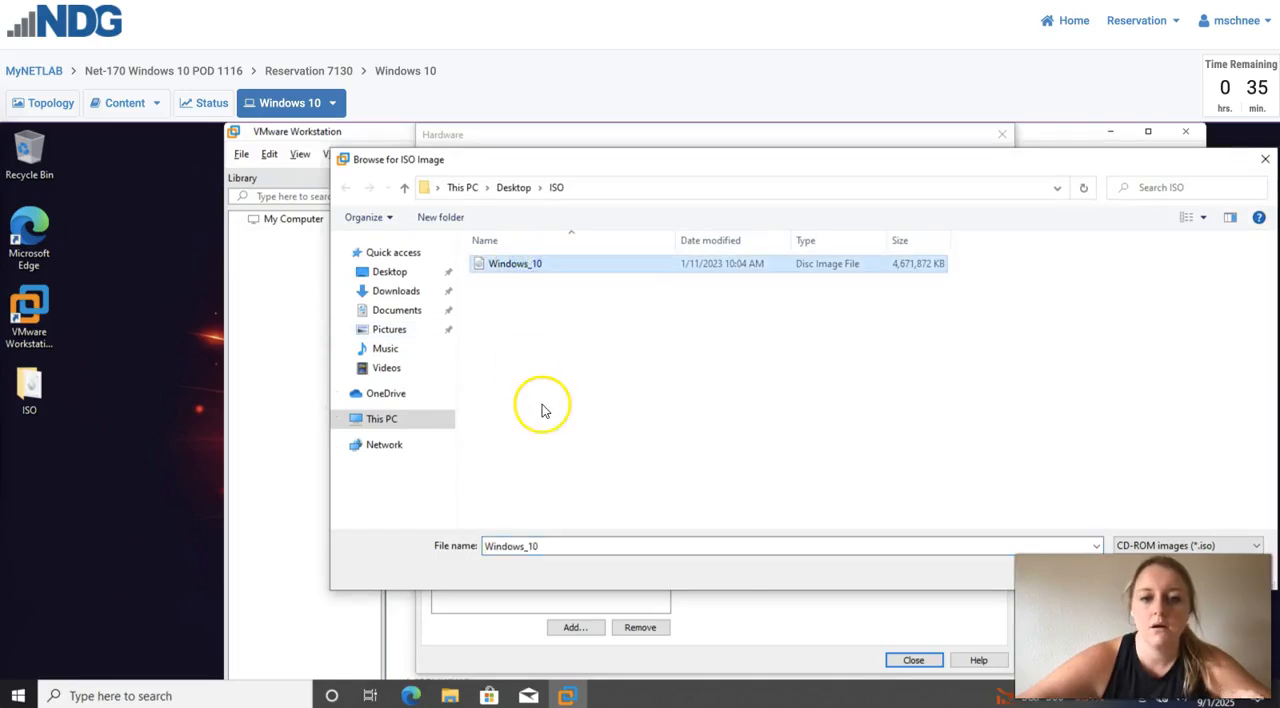
pyautogui.click(389, 272)
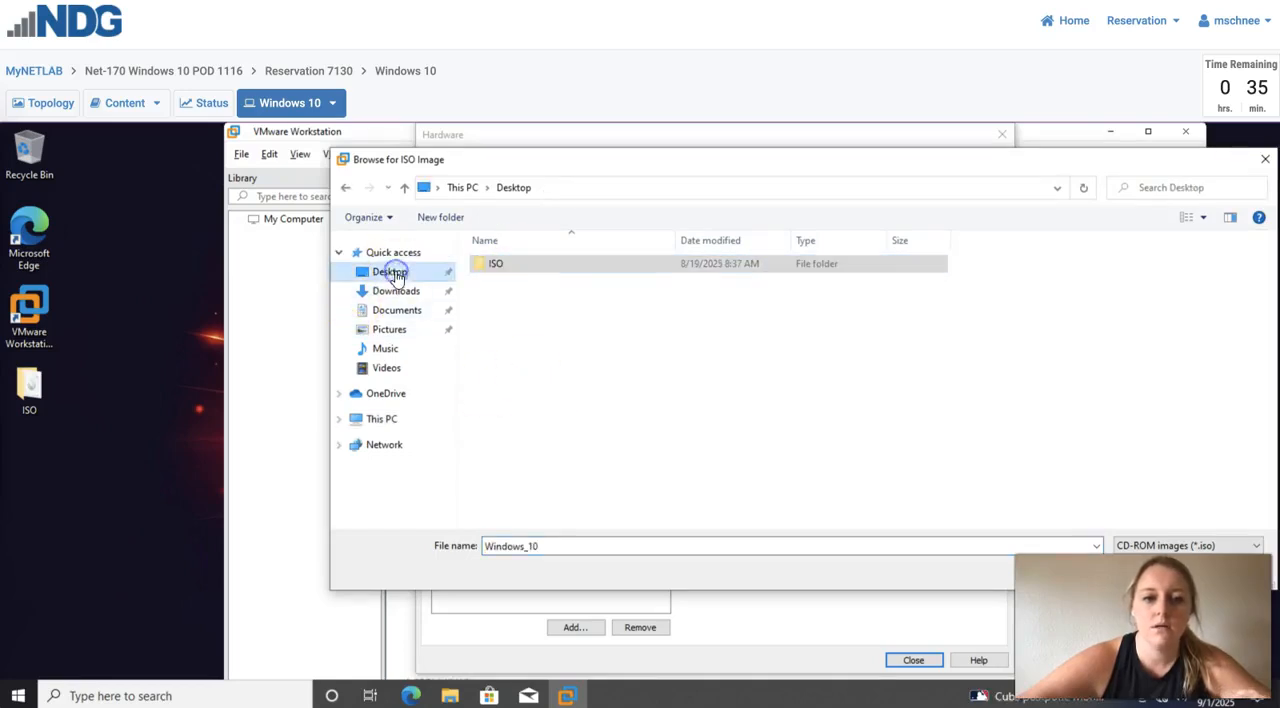
pyautogui.doubleClick(517, 263)
pyautogui.click(521, 263)
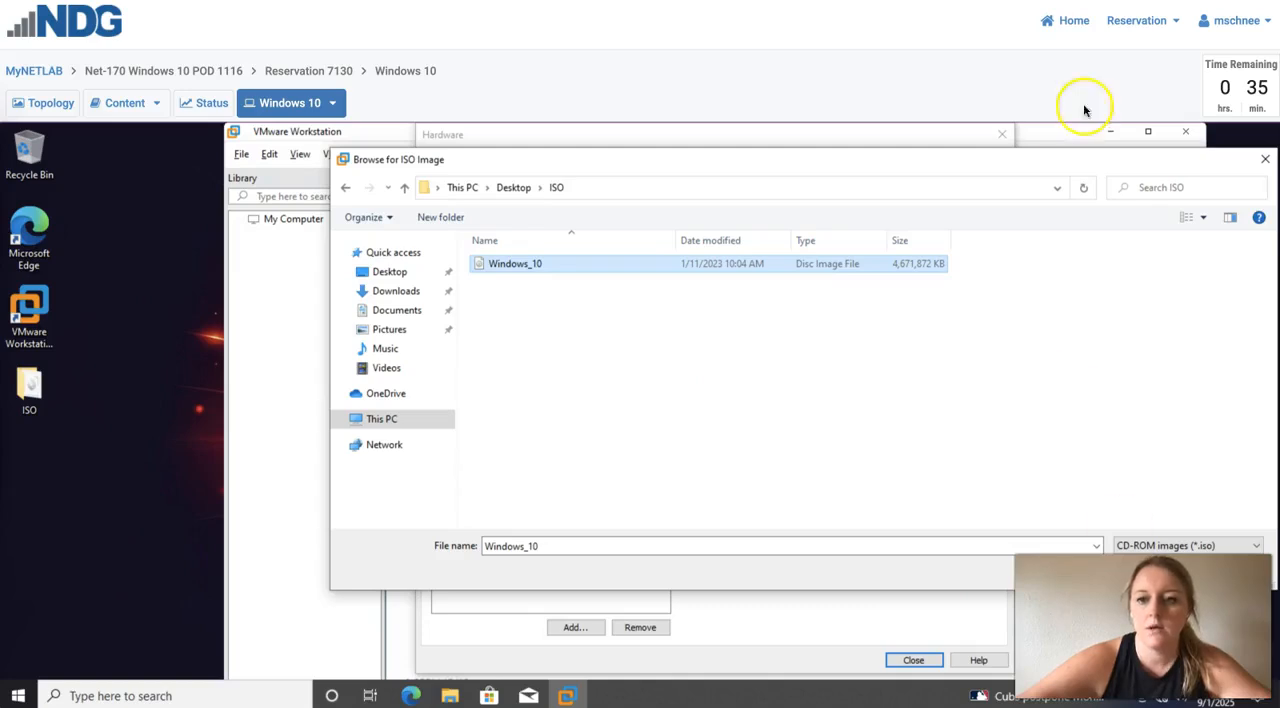
pyautogui.moveTo(1062, 160); pyautogui.dragTo(976, 128)
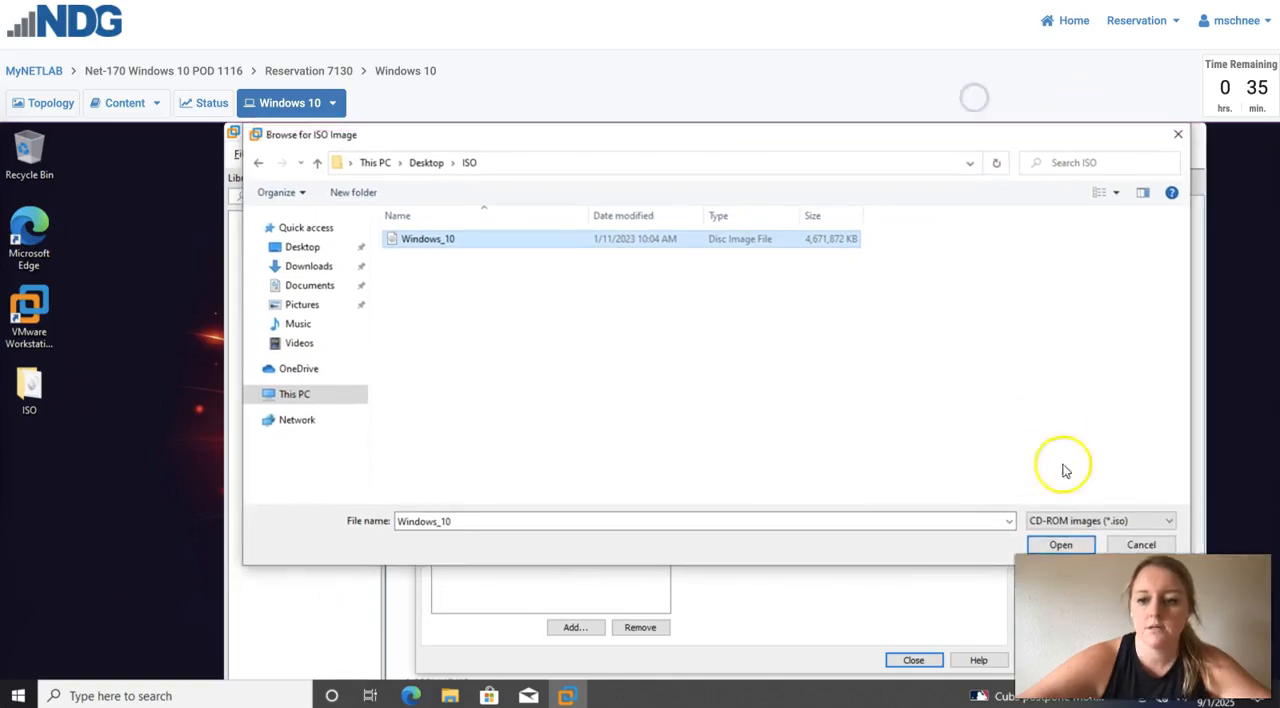
pyautogui.click(1058, 538)
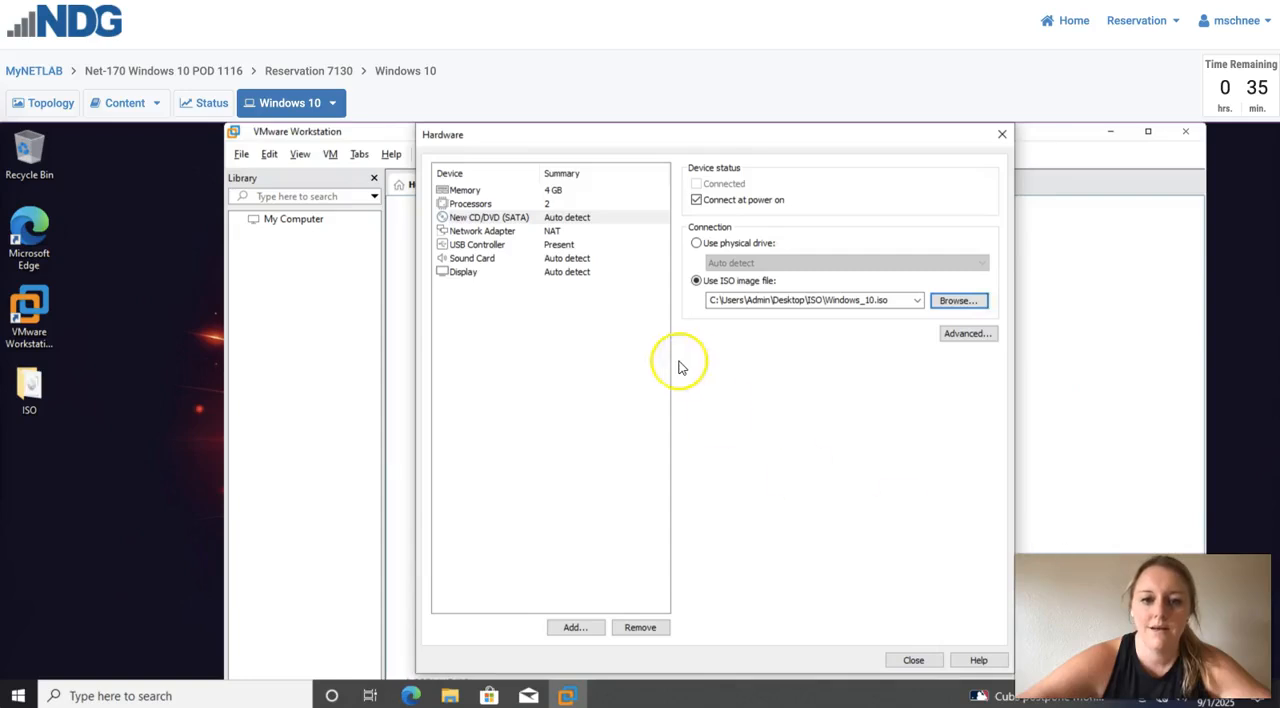
# - Review the memory and processor settings and finish creating the virtual machine
pyautogui.click(552, 191)
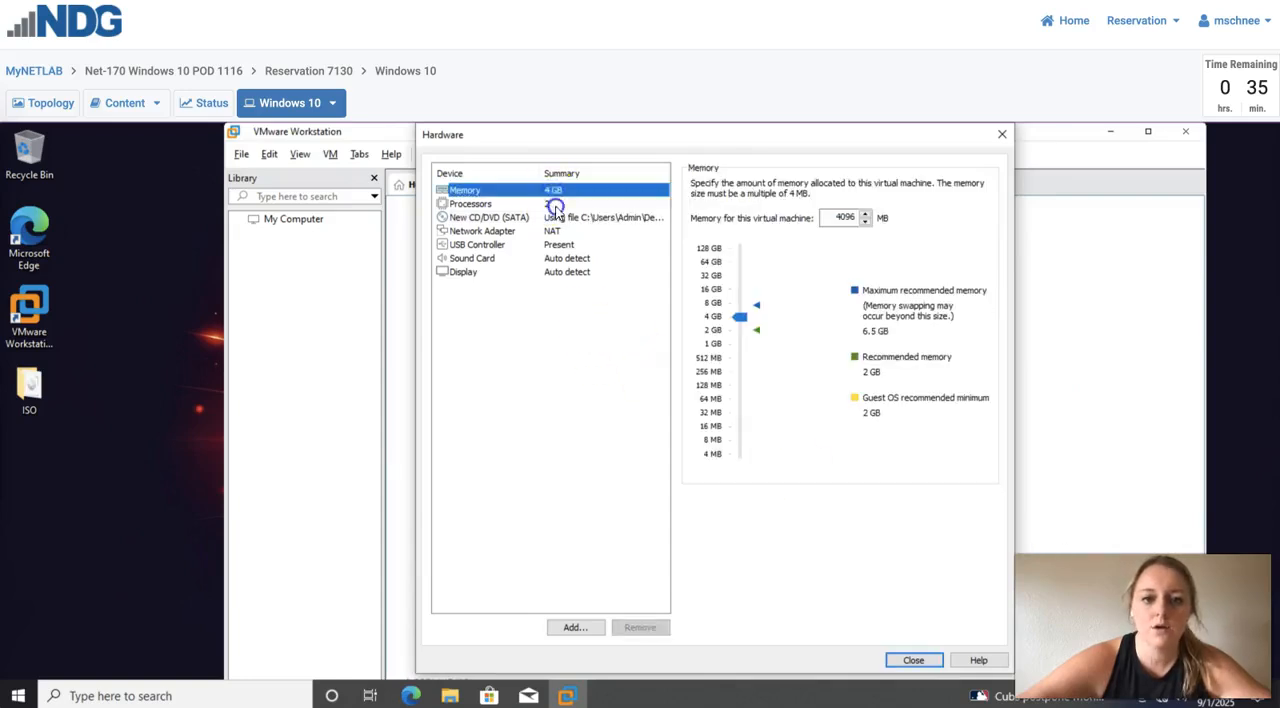
pyautogui.click(553, 204)
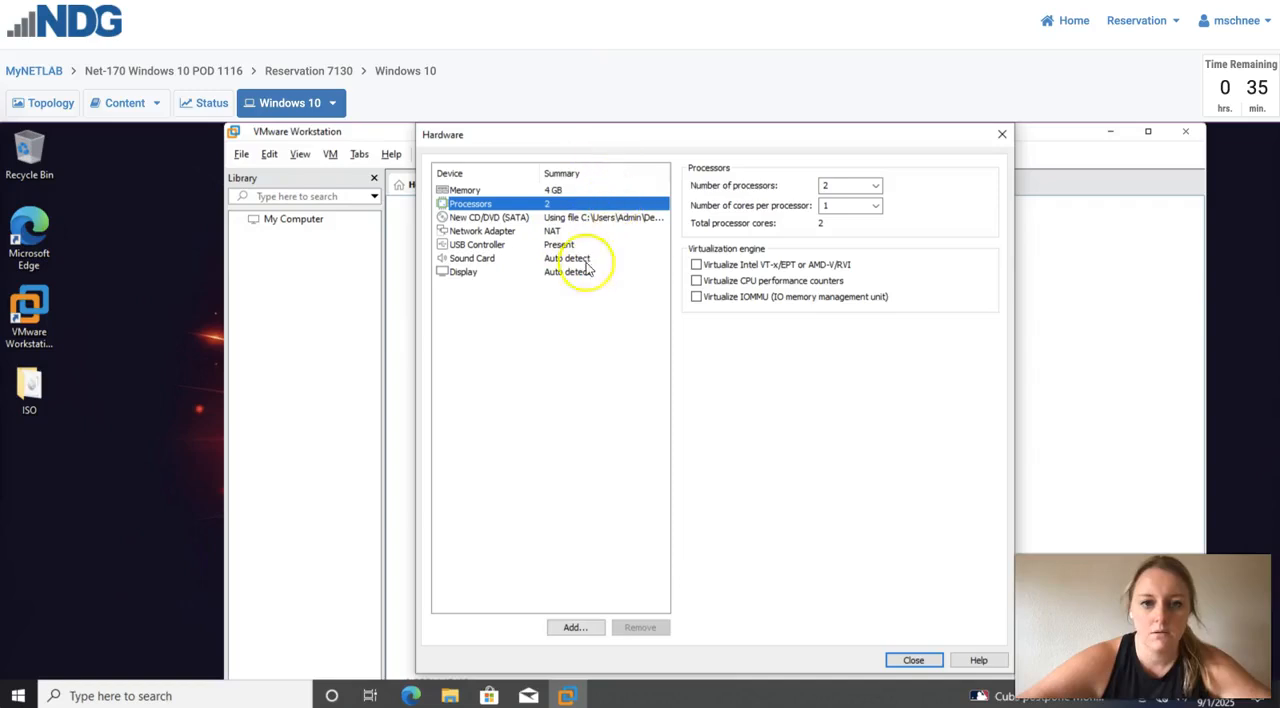
pyautogui.click(913, 661)
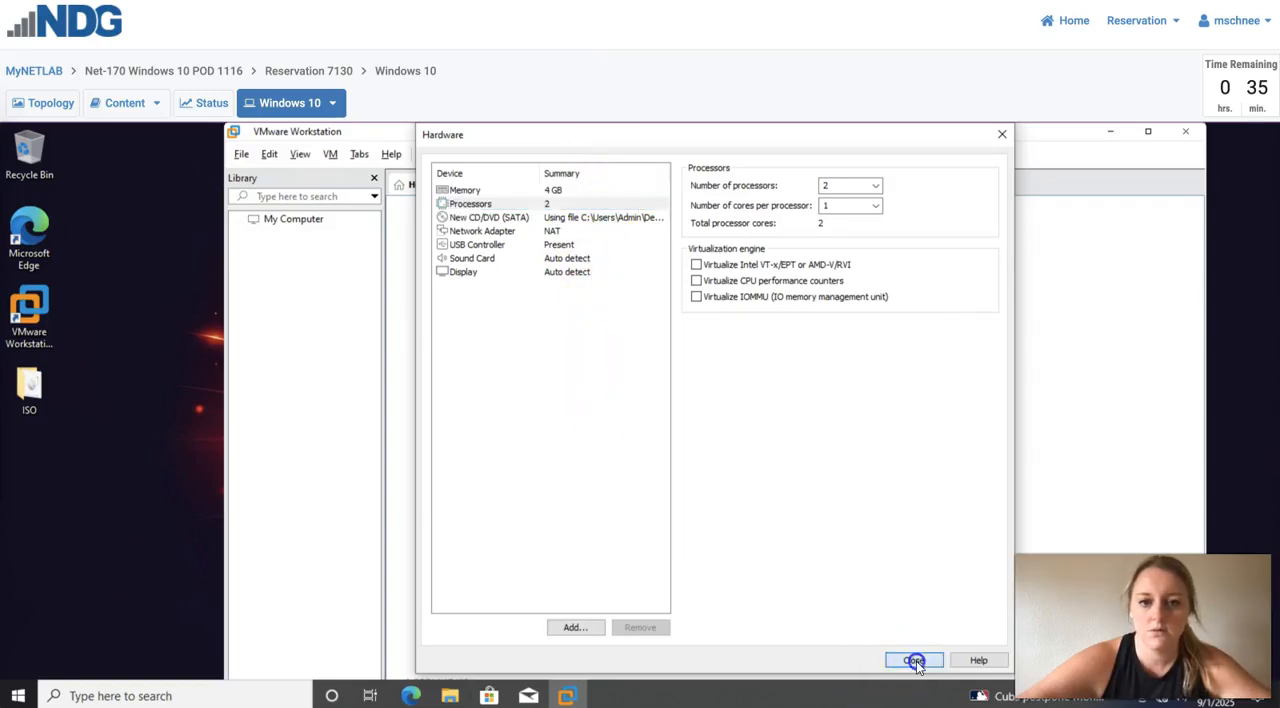
pyautogui.click(785, 581)
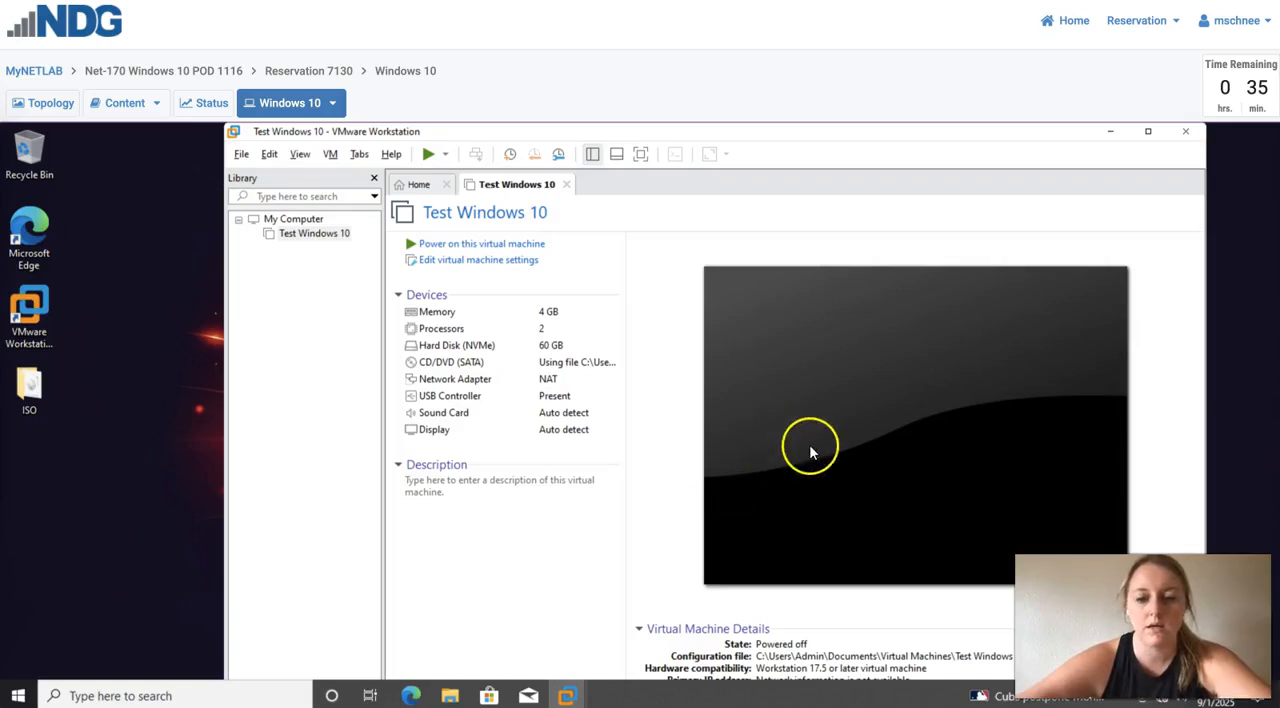
# - Power on the Test Windows 10 virtual machine and boot it from the CD/DVD image into Windows Setup
pyautogui.click(516, 245)
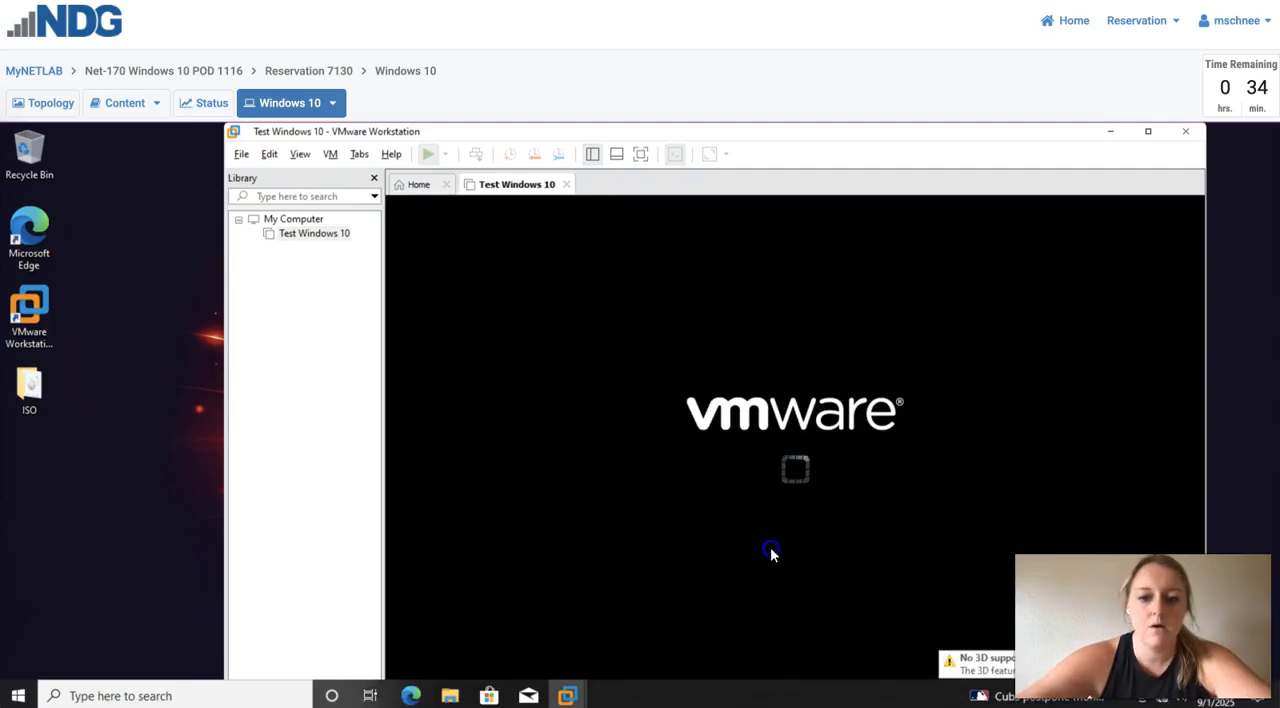
pyautogui.click(690, 371)
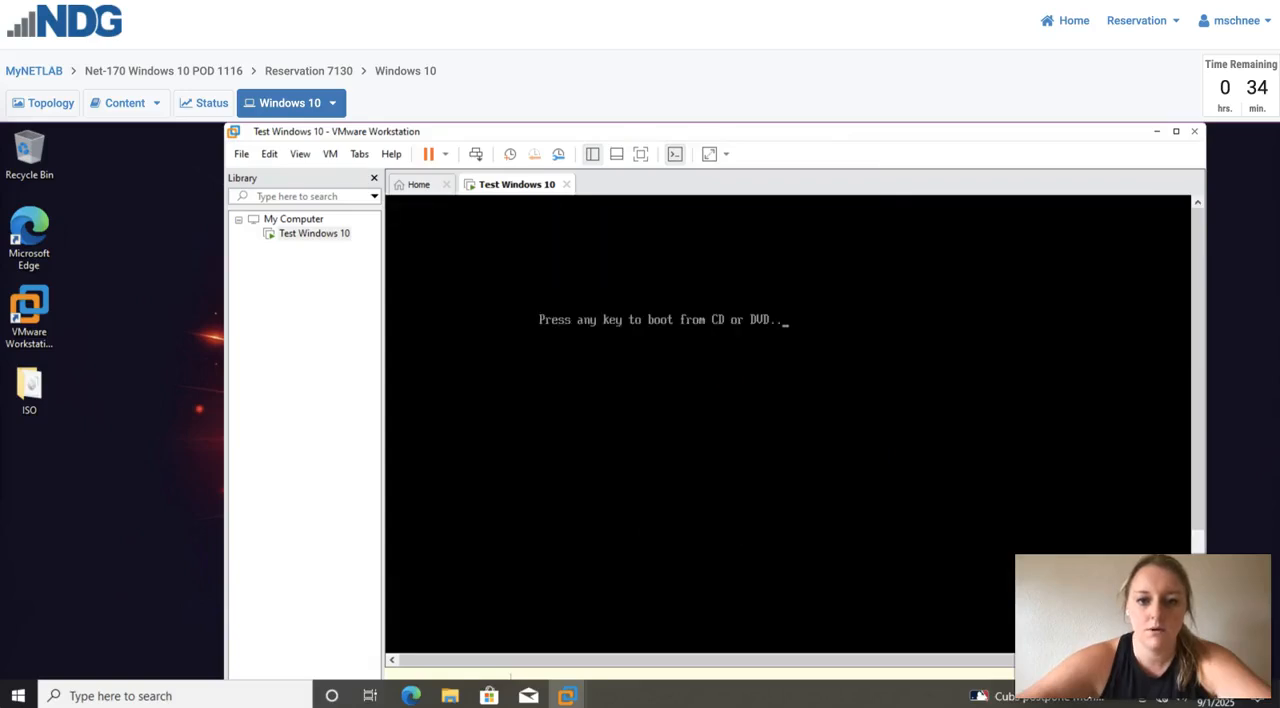
pyautogui.press('Return')
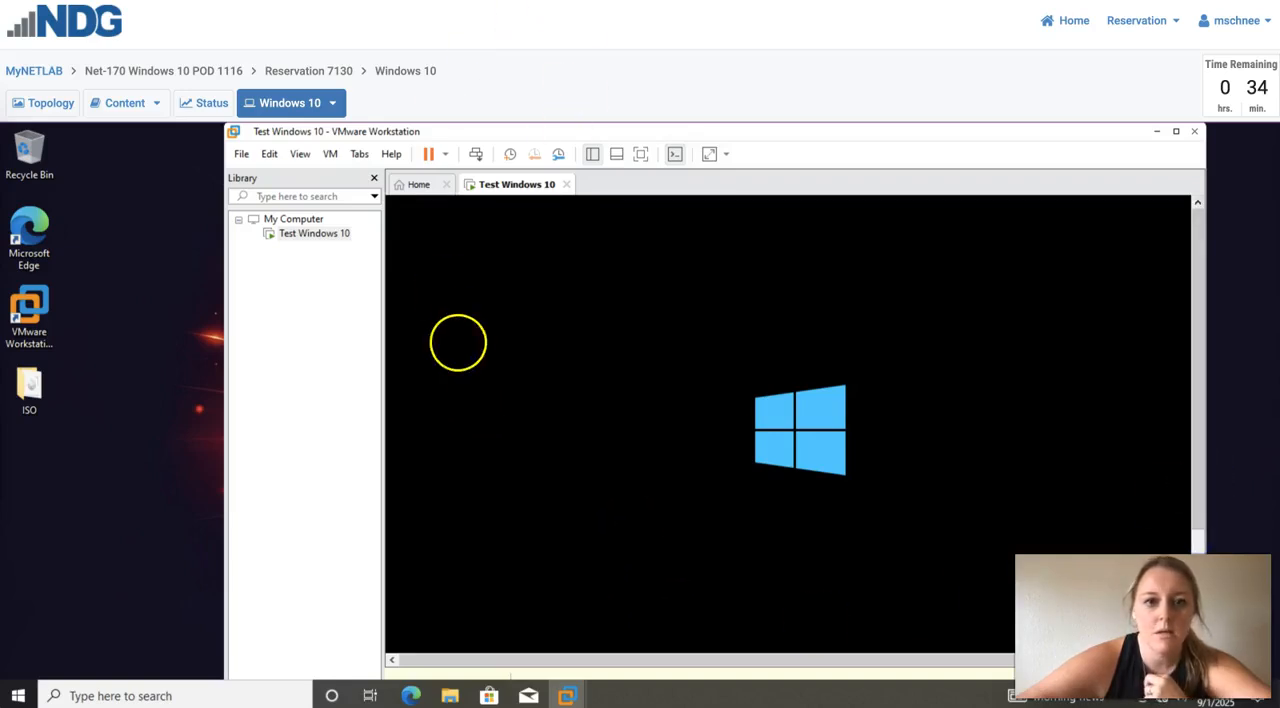
pyautogui.click(8, 136)
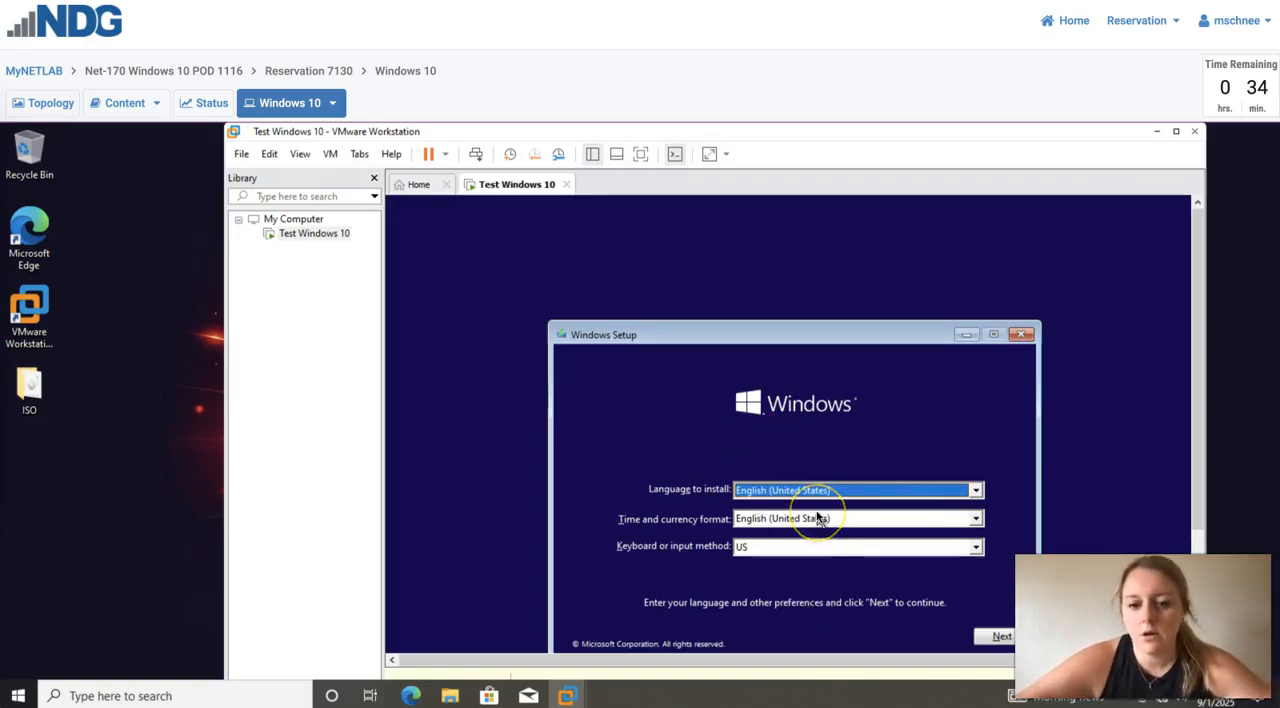
# - Accept English (United States) with the US keyboard in Windows Setup and start the installation
pyautogui.click(993, 637)
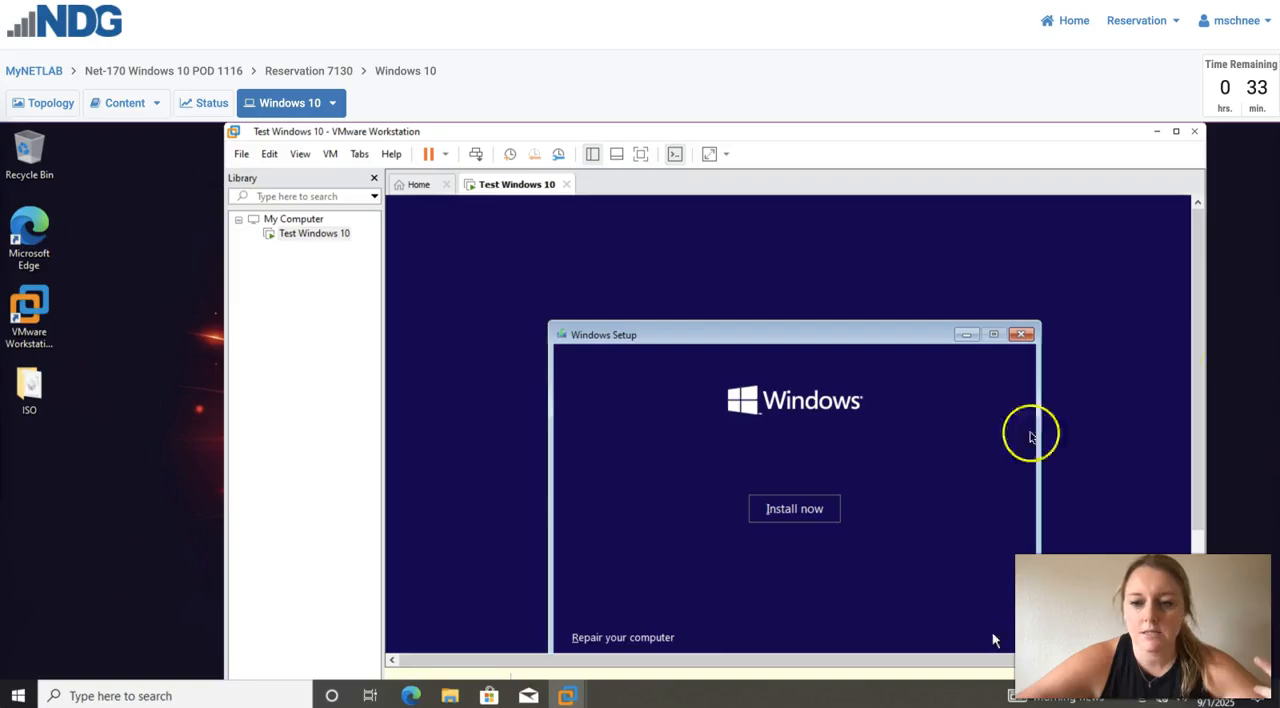
pyautogui.click(793, 518)
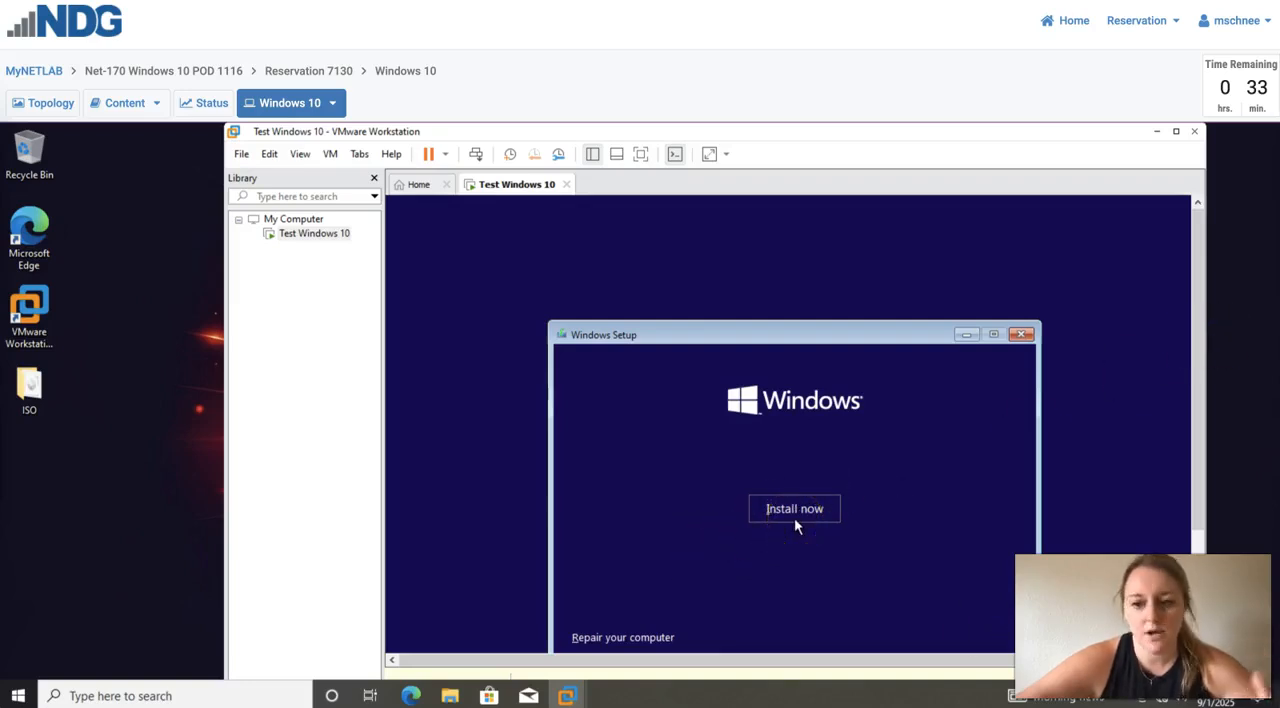
pyautogui.click(794, 517)
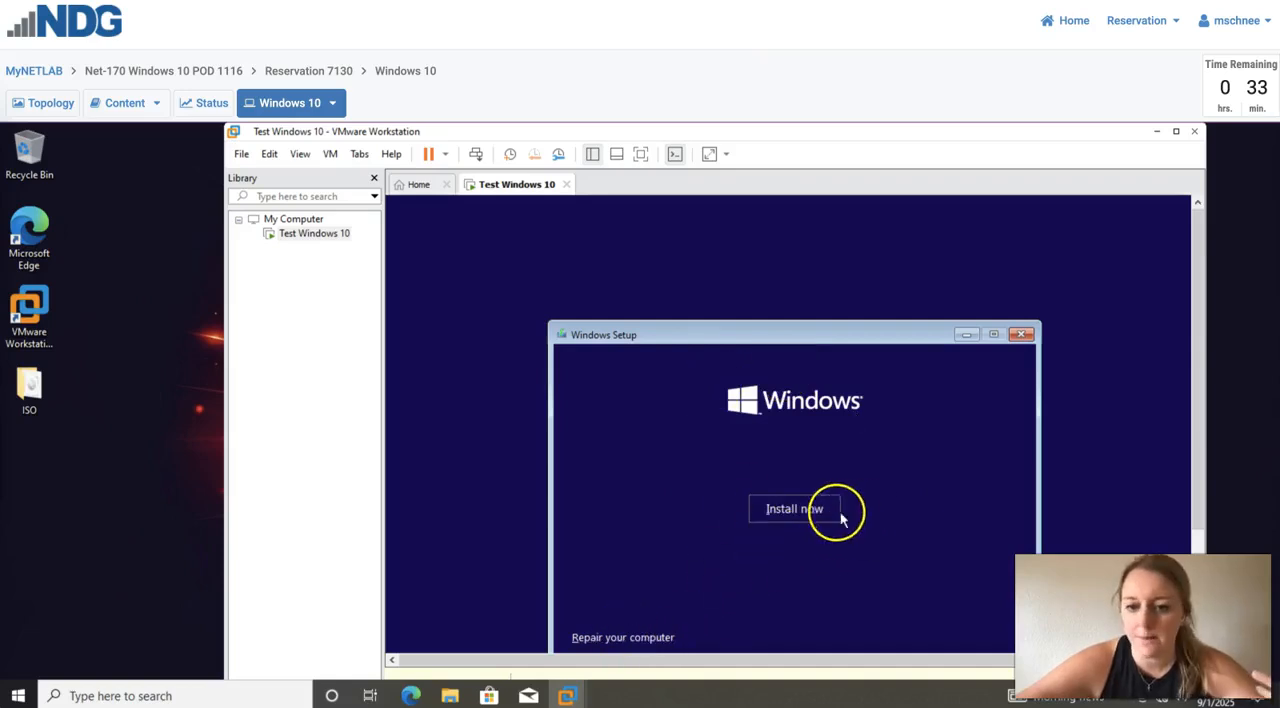
pyautogui.click(793, 511)
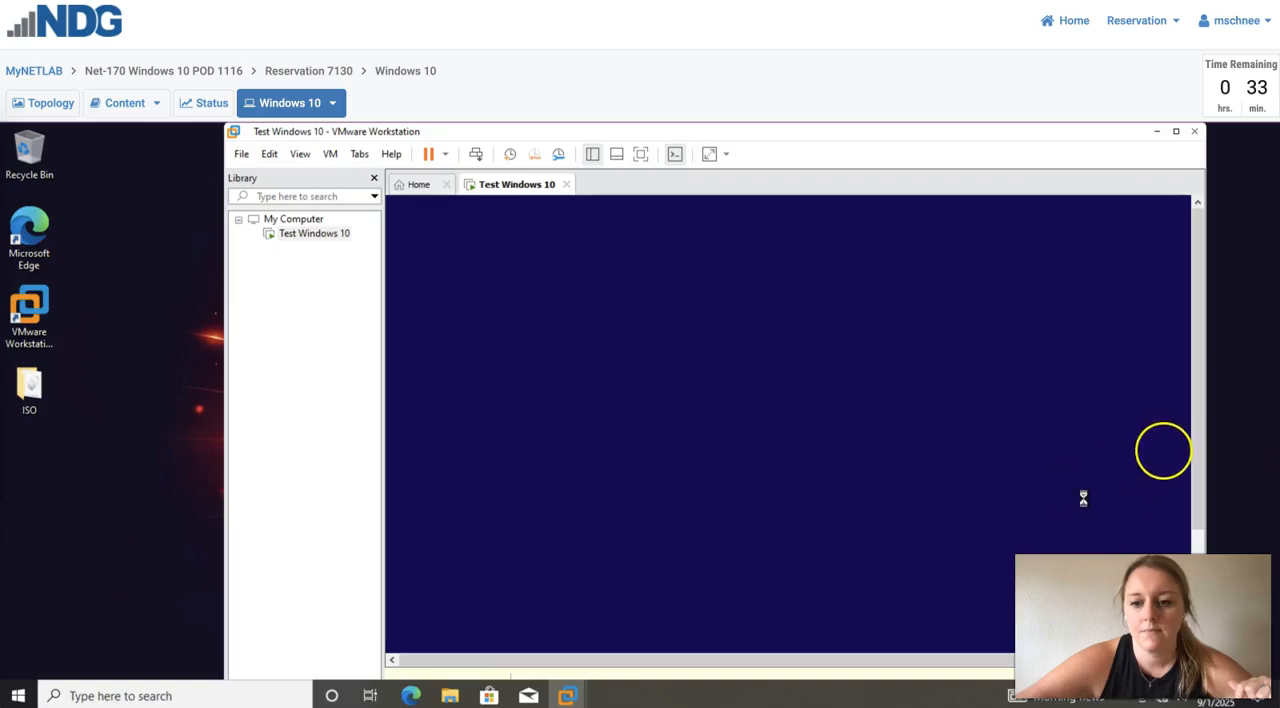
# - Continue Windows Setup without a product key to reach the choice of Windows edition
pyautogui.click(1197, 538)
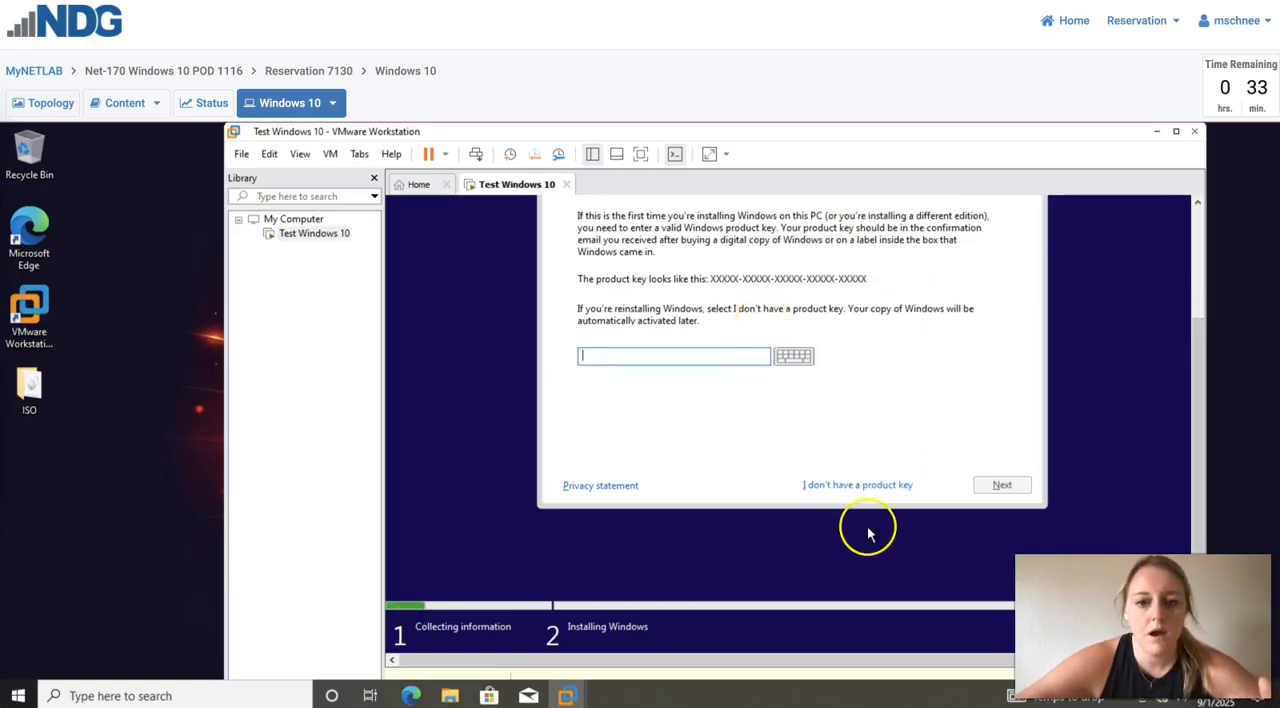
pyautogui.click(874, 486)
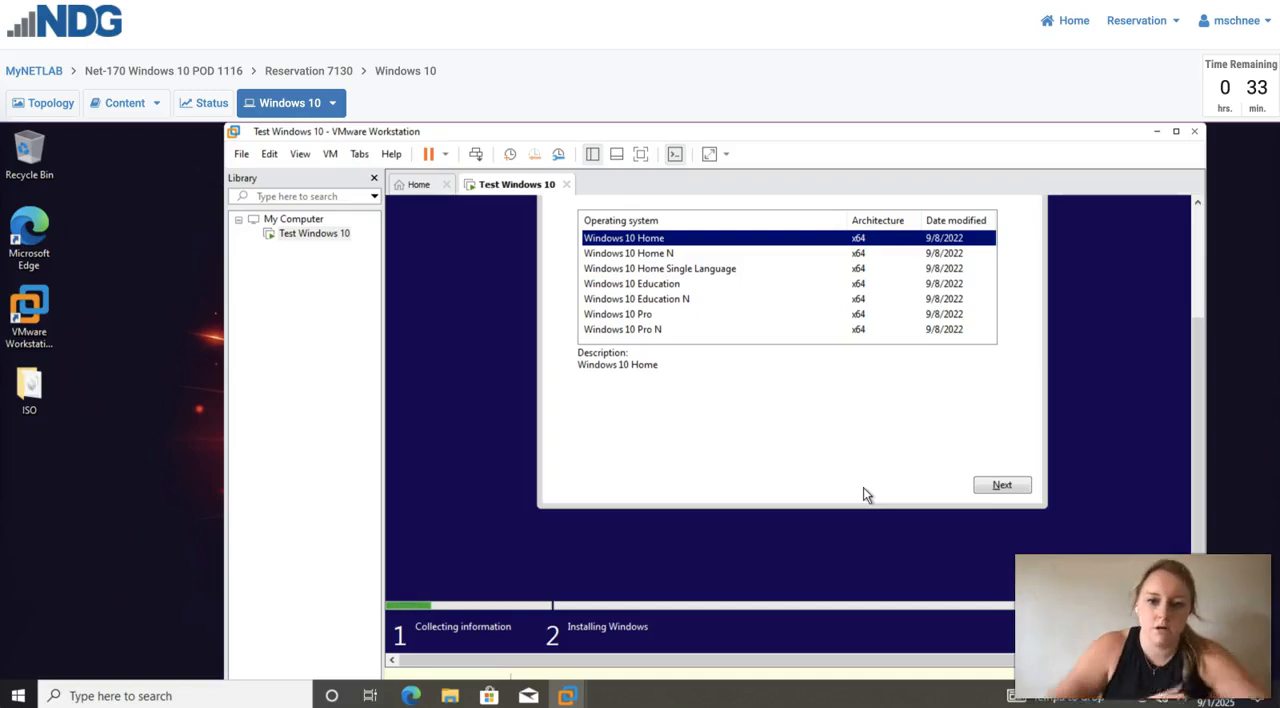
pyautogui.click(864, 501)
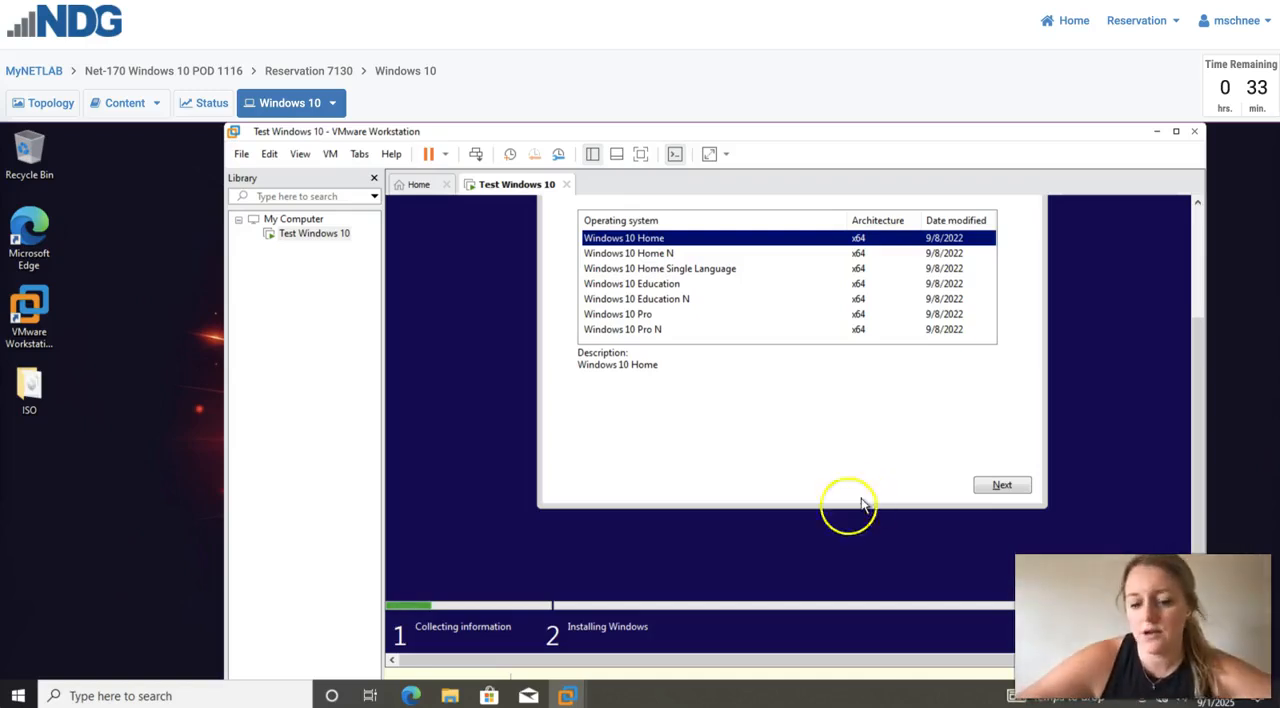
pyautogui.click(695, 515)
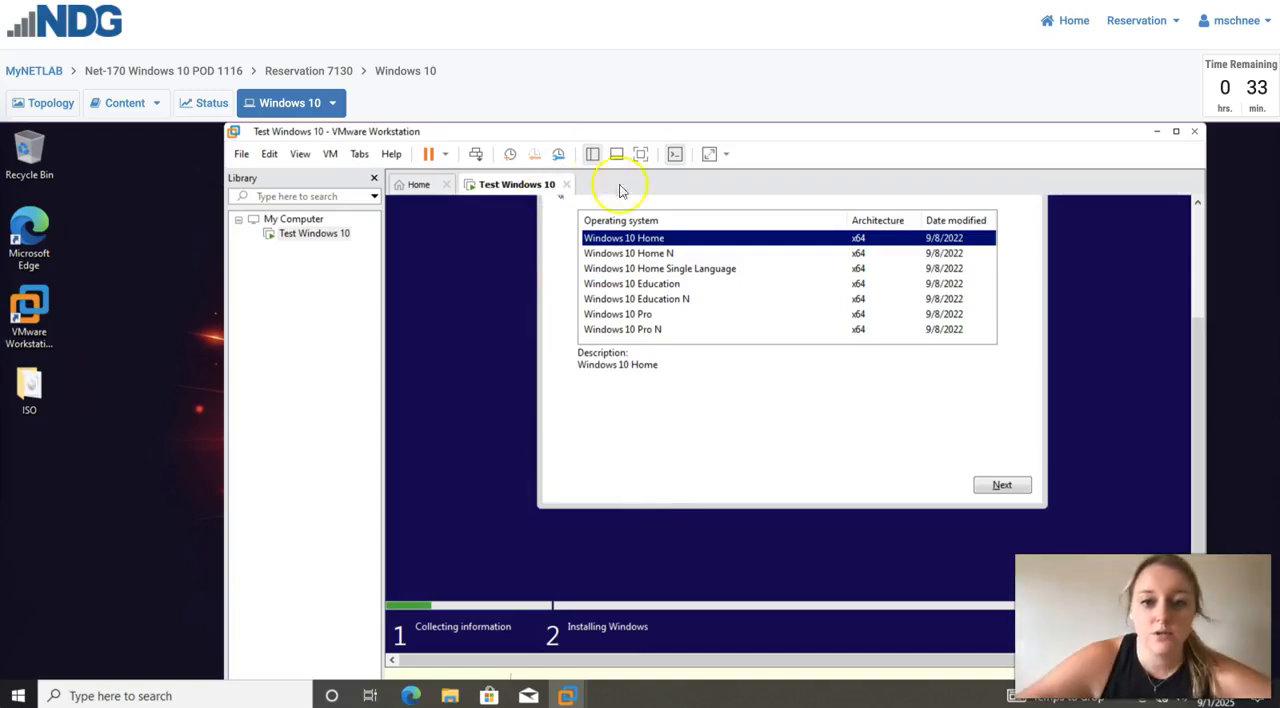
# - Select Windows 10 Pro as the edition to install and accept the Microsoft license terms
pyautogui.click(643, 316)
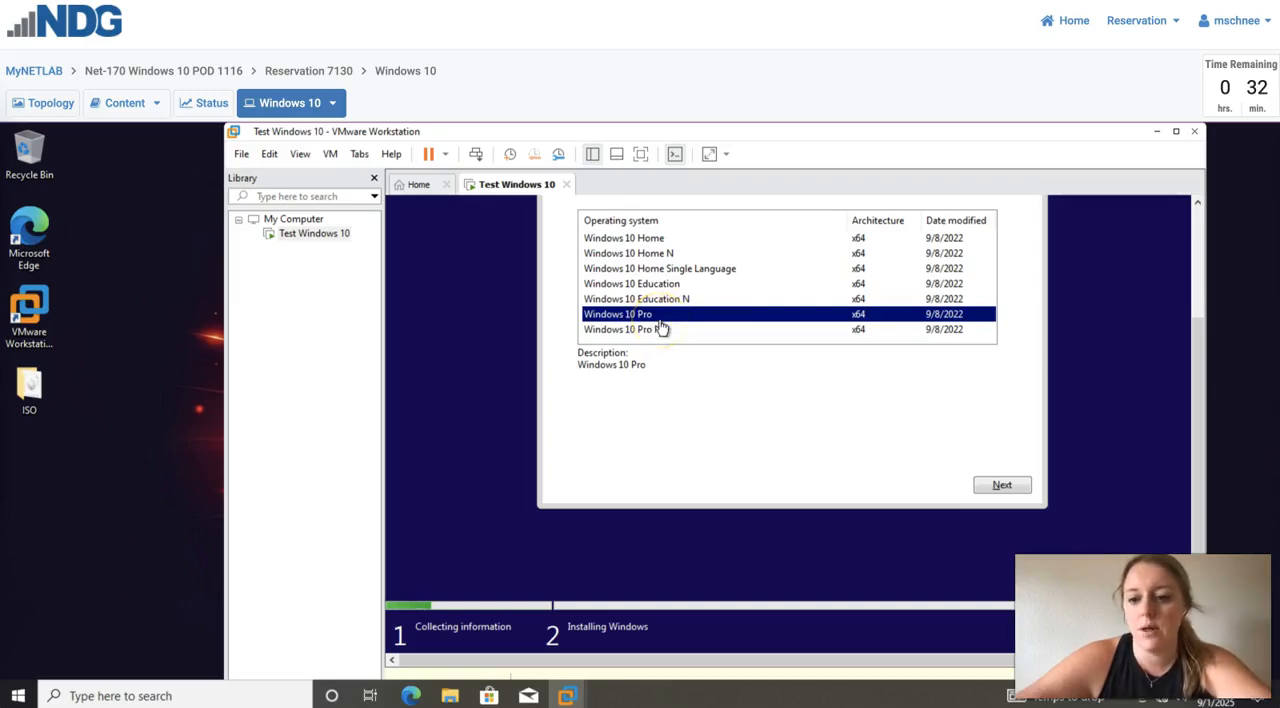
pyautogui.click(987, 492)
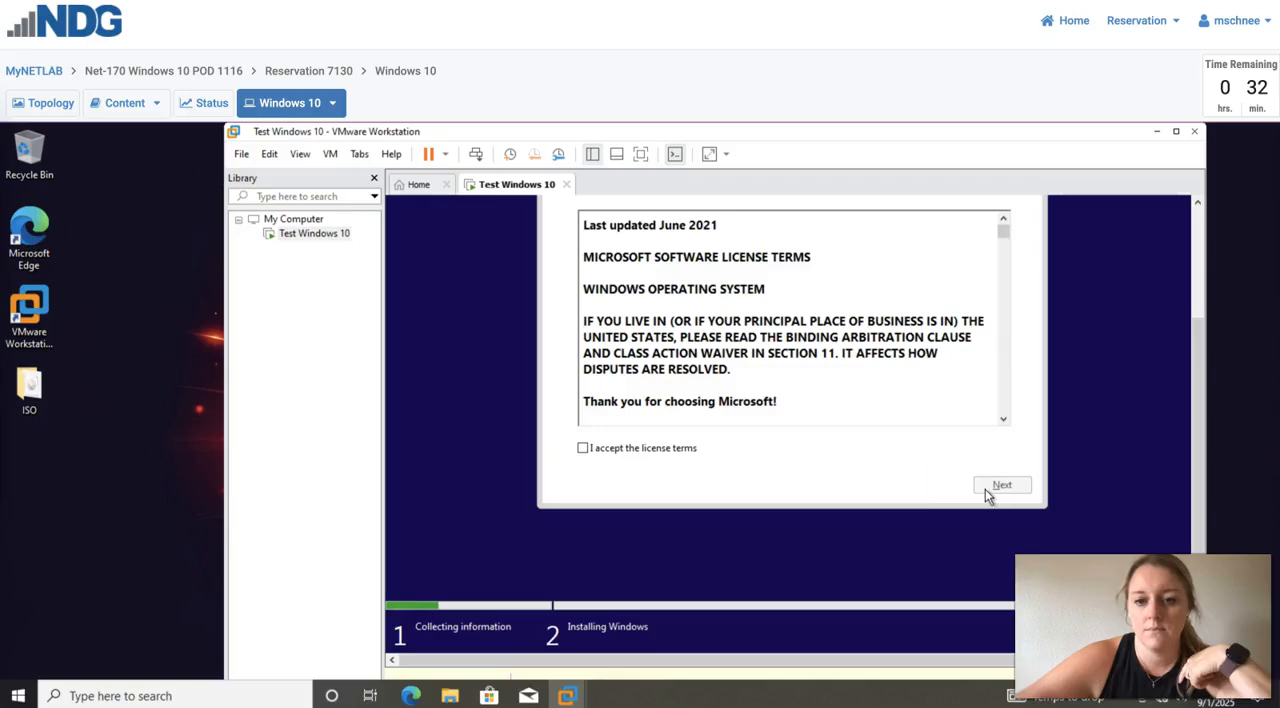
pyautogui.click(655, 452)
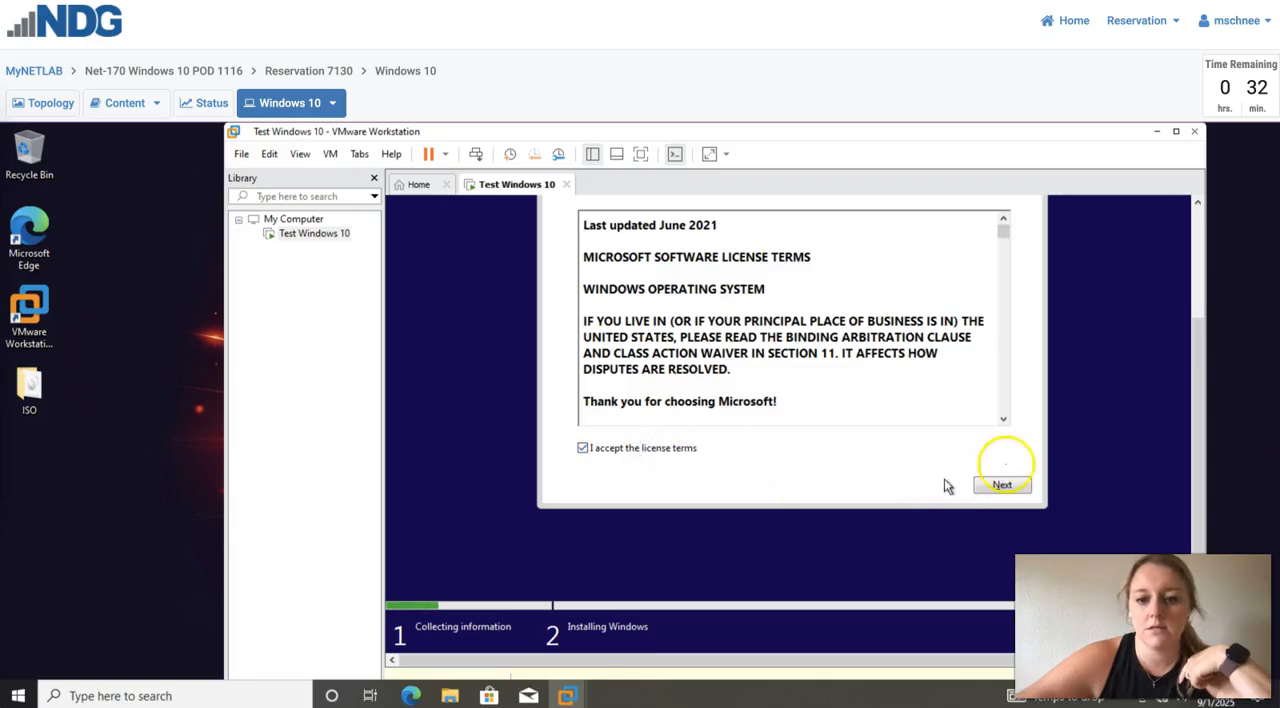
pyautogui.click(1004, 482)
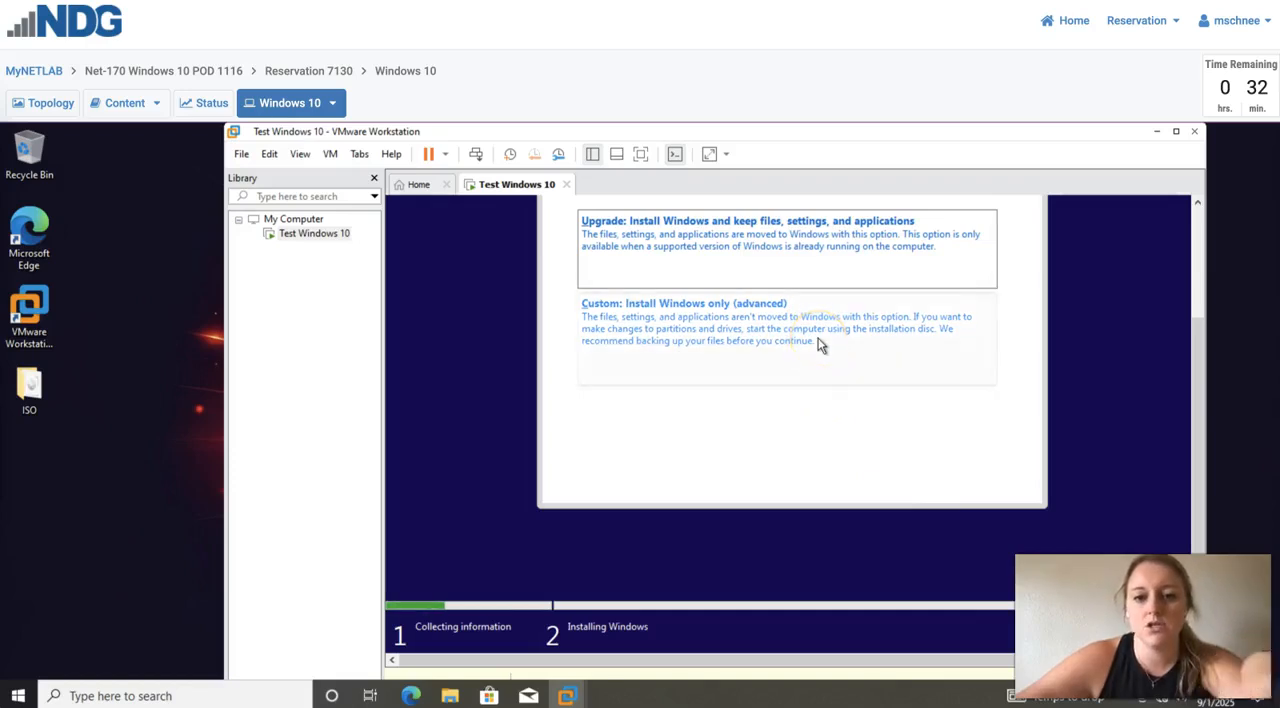
# - Choose the custom Windows-only installation and start installing onto Drive 0 Unallocated Space
pyautogui.click(771, 346)
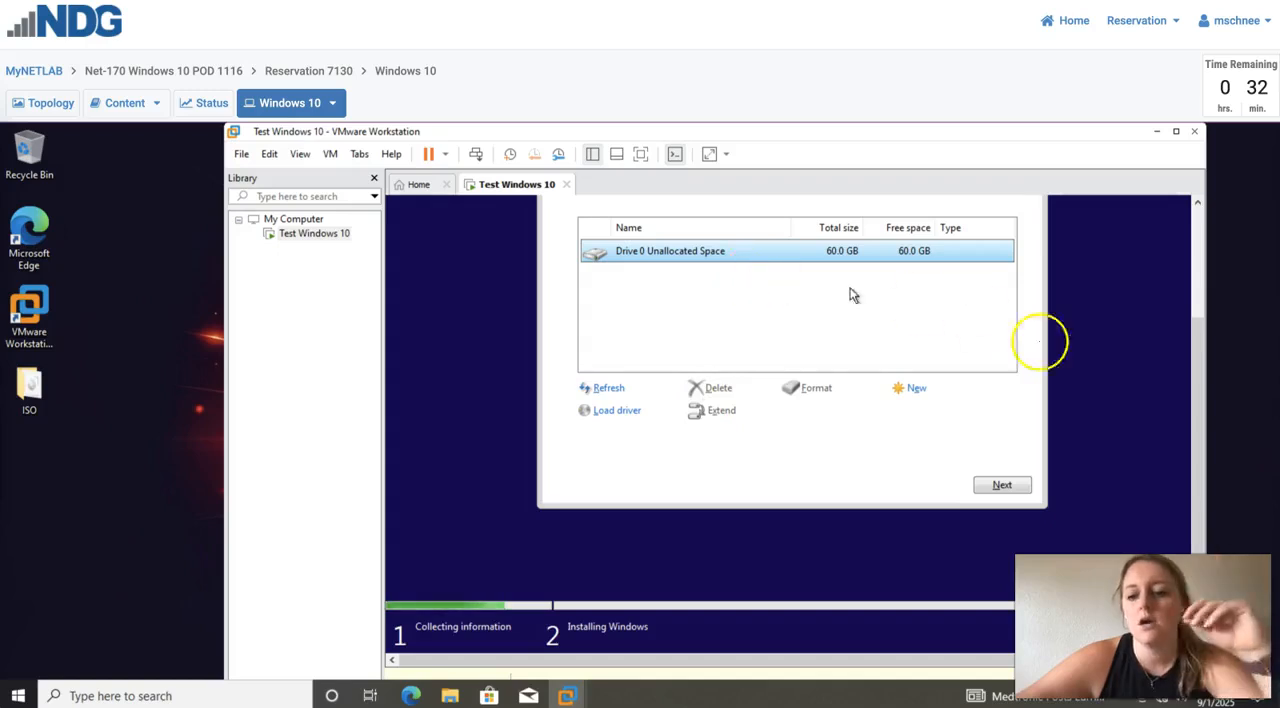
pyautogui.click(1005, 484)
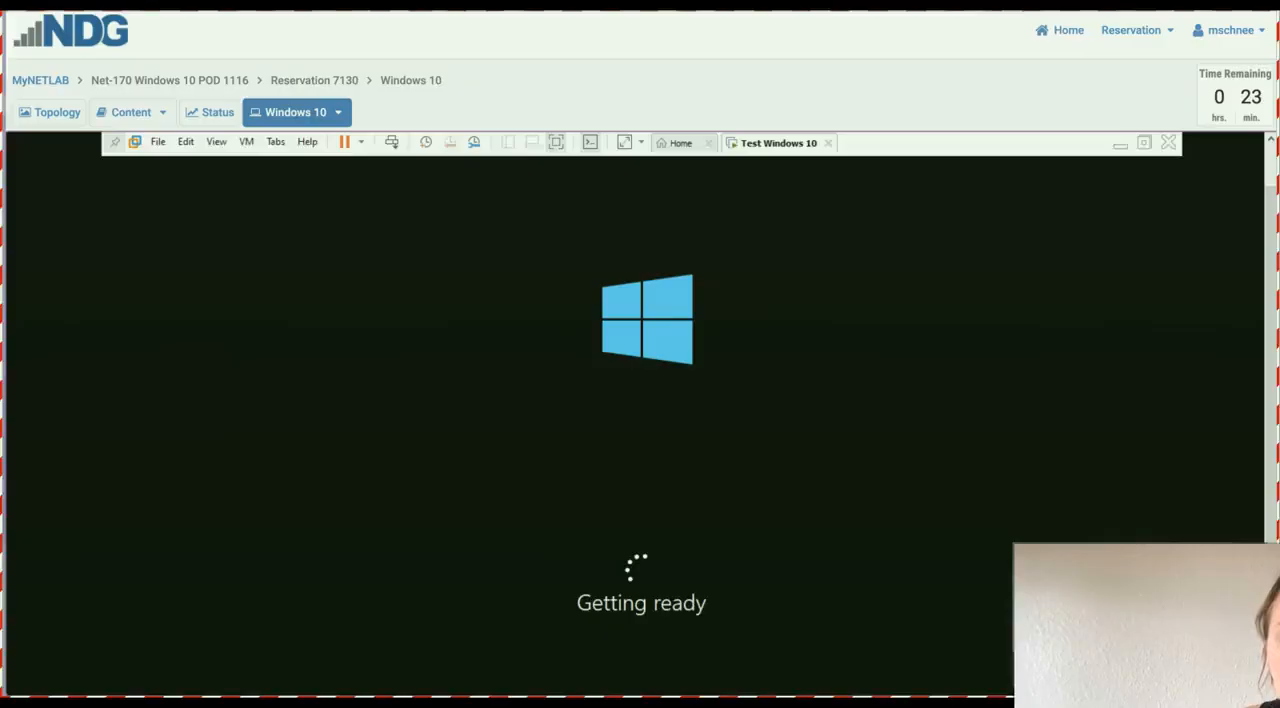
pyautogui.click(348, 511)
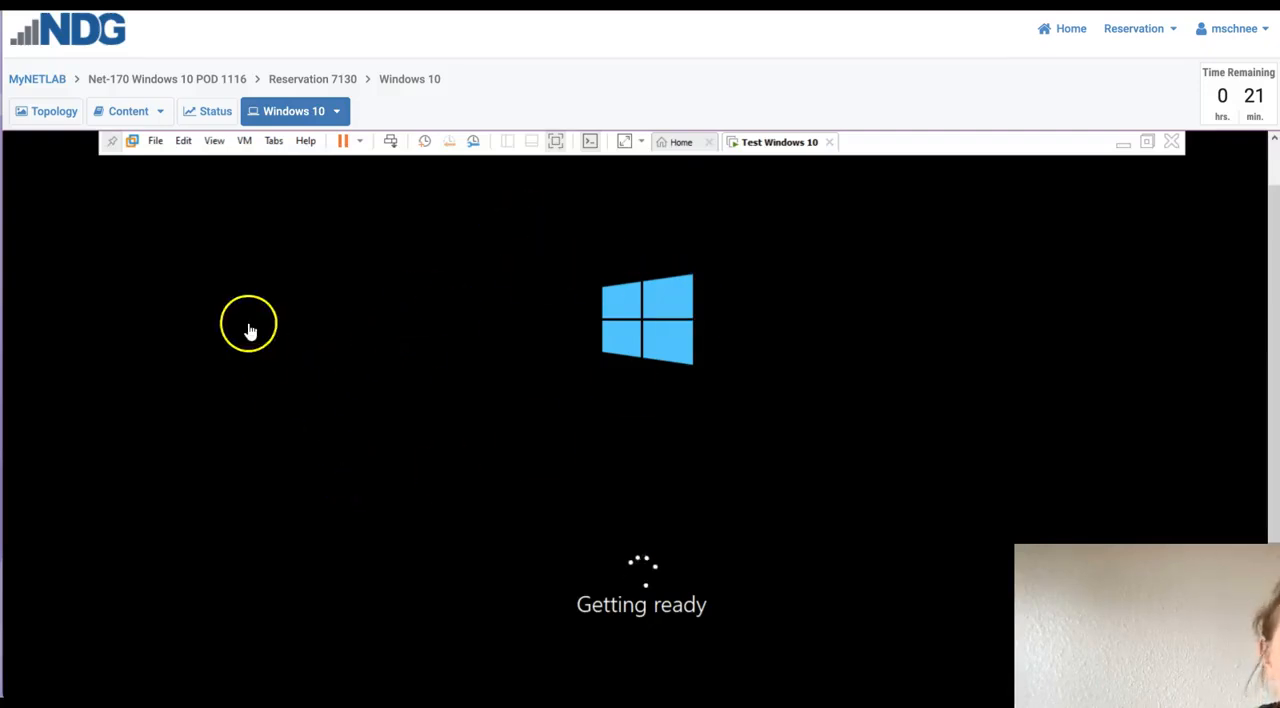
pyautogui.click(565, 458)
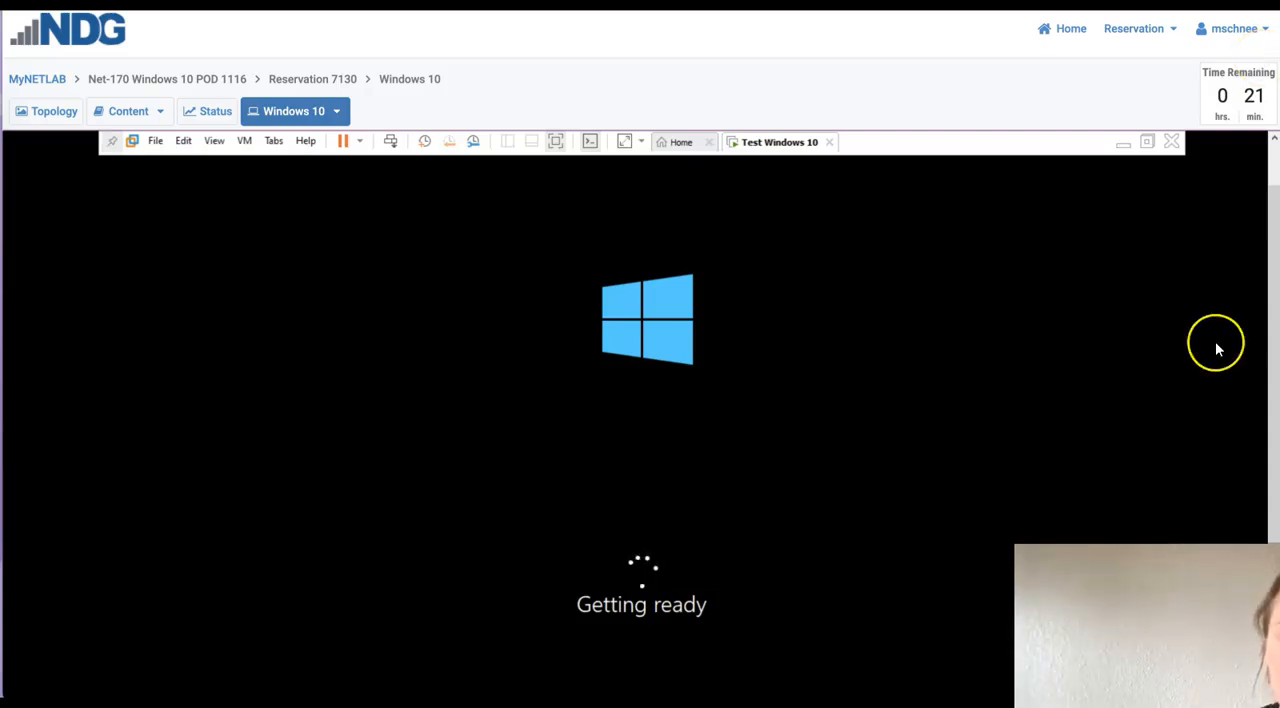
pyautogui.click(880, 418)
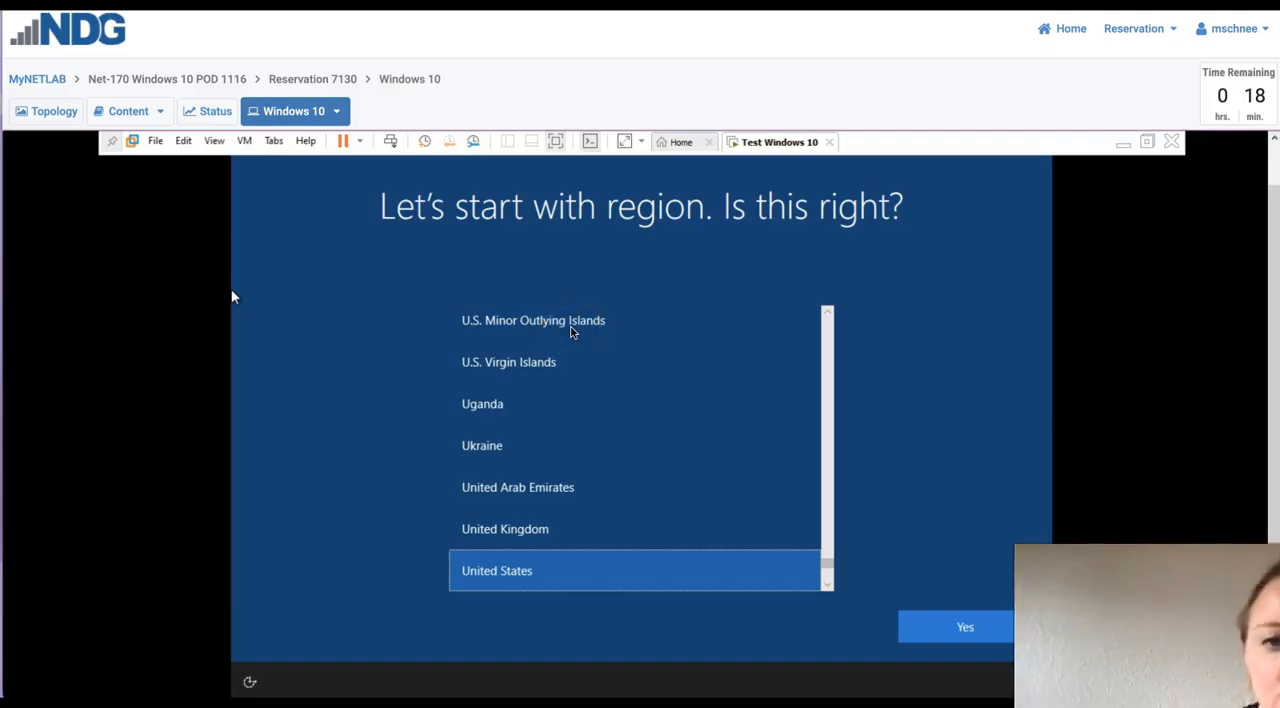
# - Confirm United States as the region and US as the keyboard layout, skipping a second layout
pyautogui.click(480, 320)
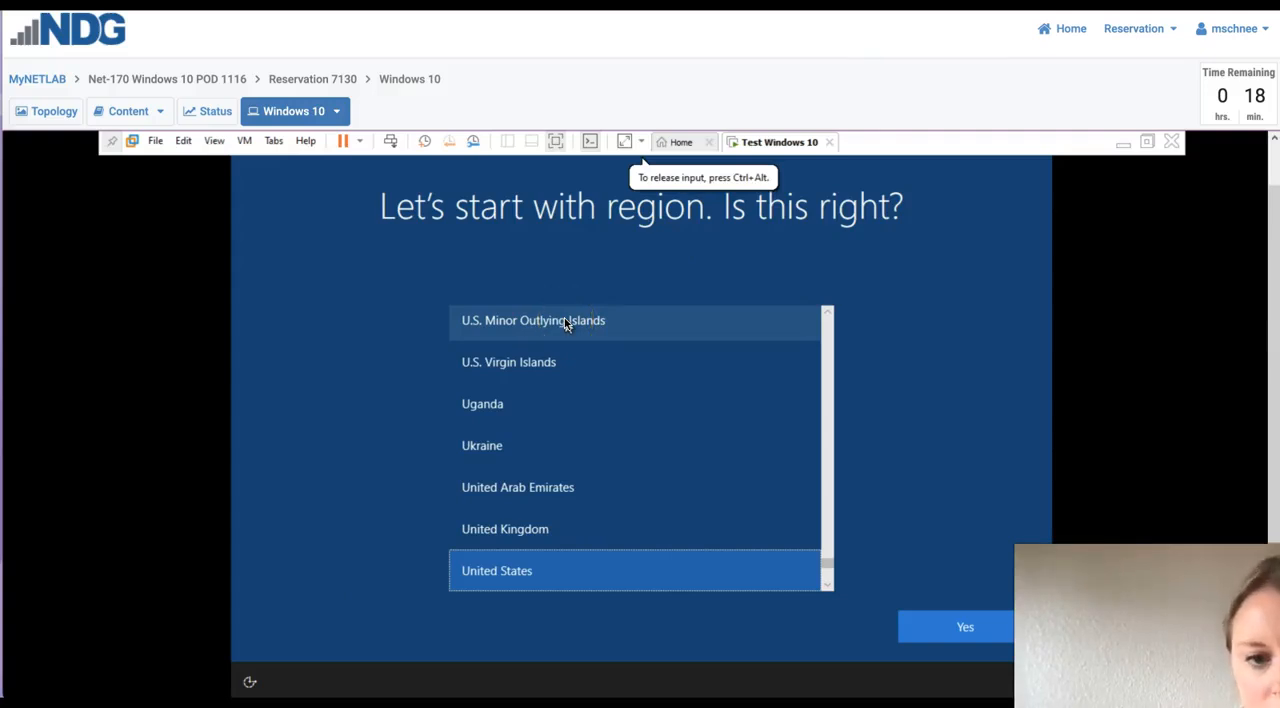
pyautogui.click(945, 625)
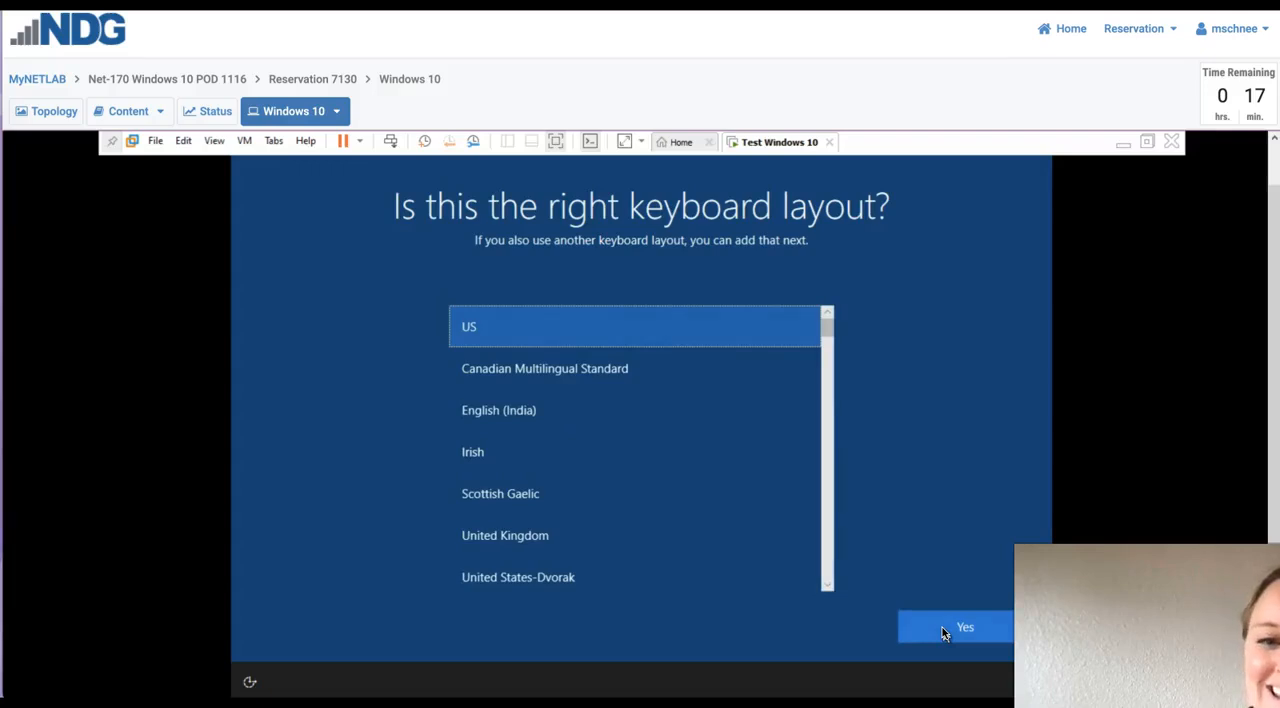
pyautogui.click(942, 627)
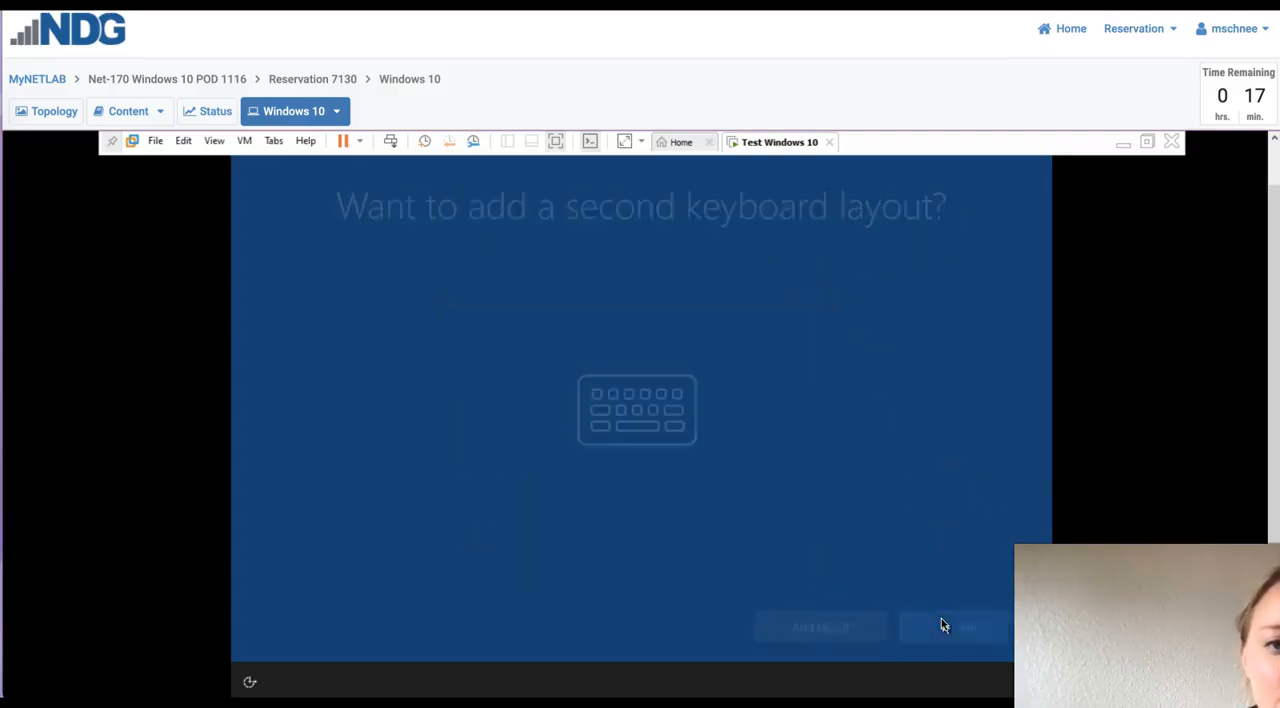
pyautogui.click(962, 630)
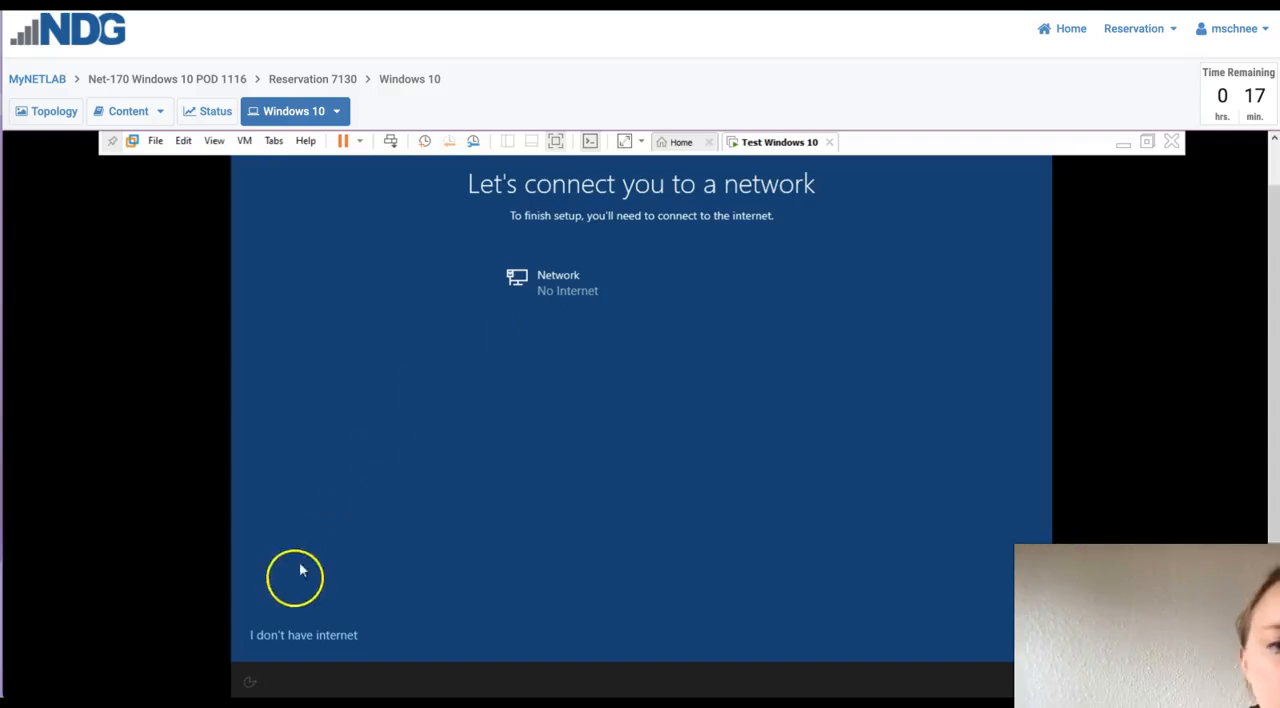
# - Skip the network connection by stating there is no internet and continue with limited setup
pyautogui.click(312, 636)
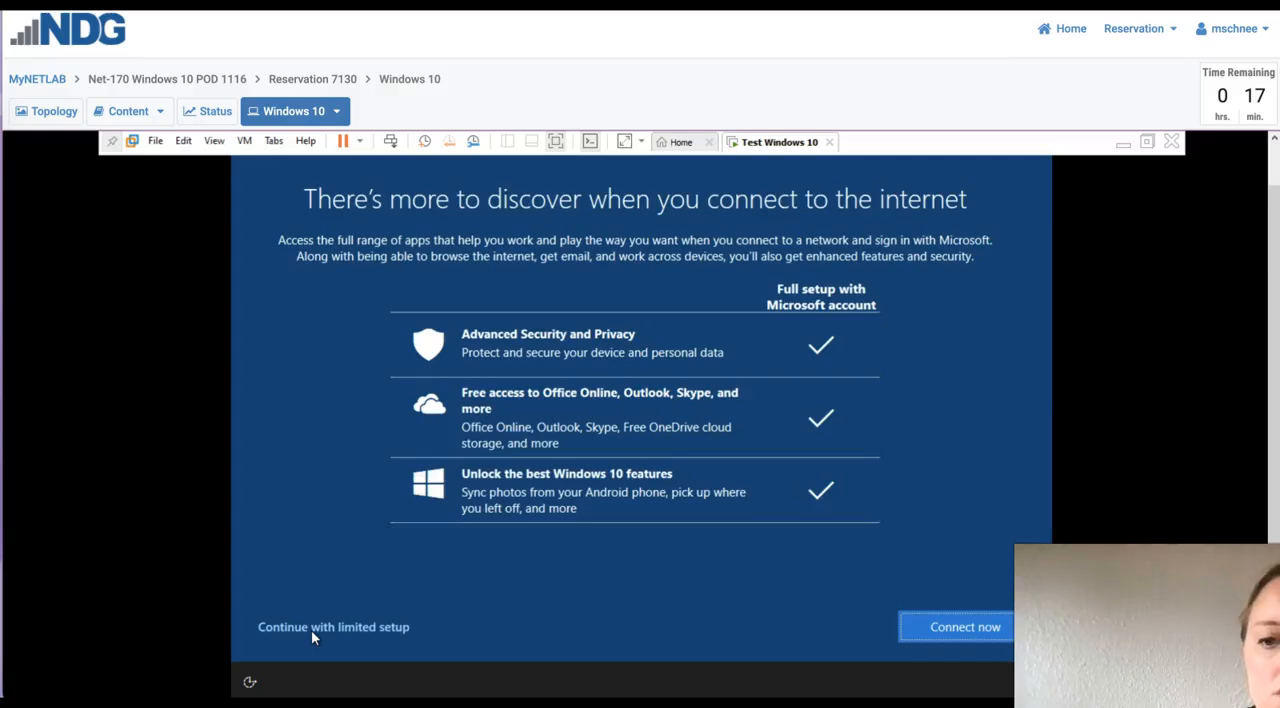
pyautogui.click(336, 627)
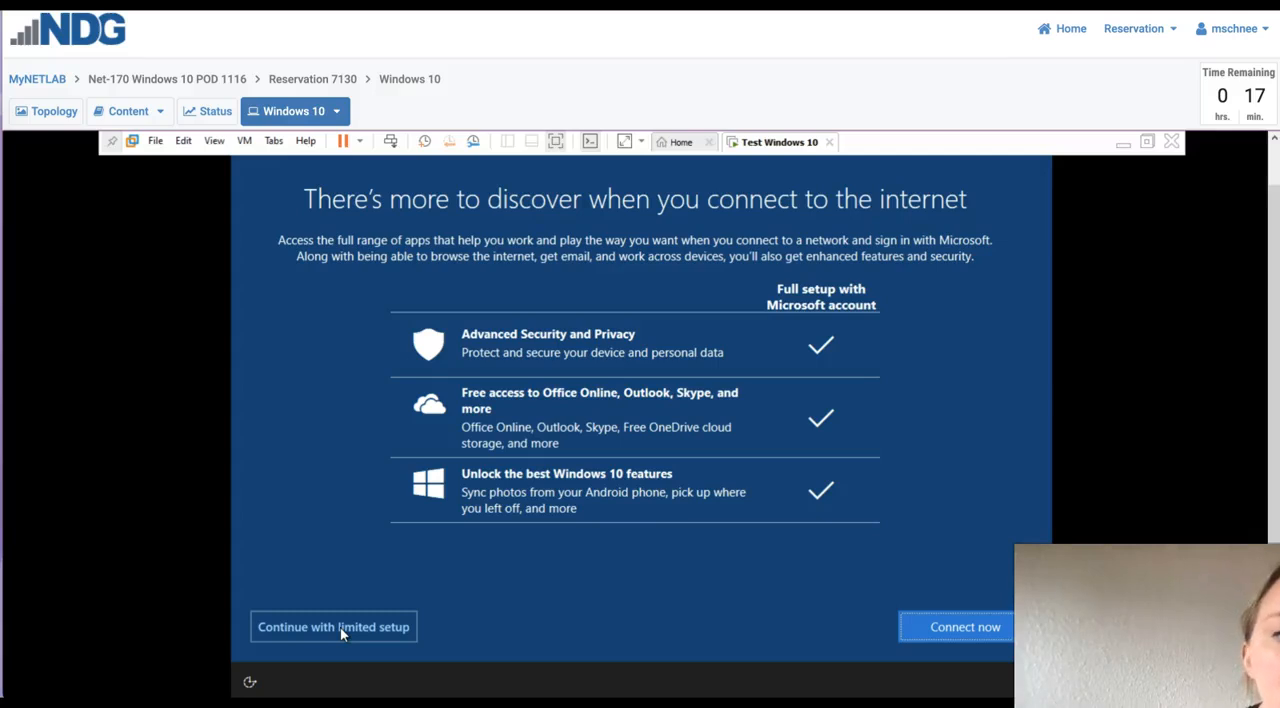
pyautogui.click(340, 626)
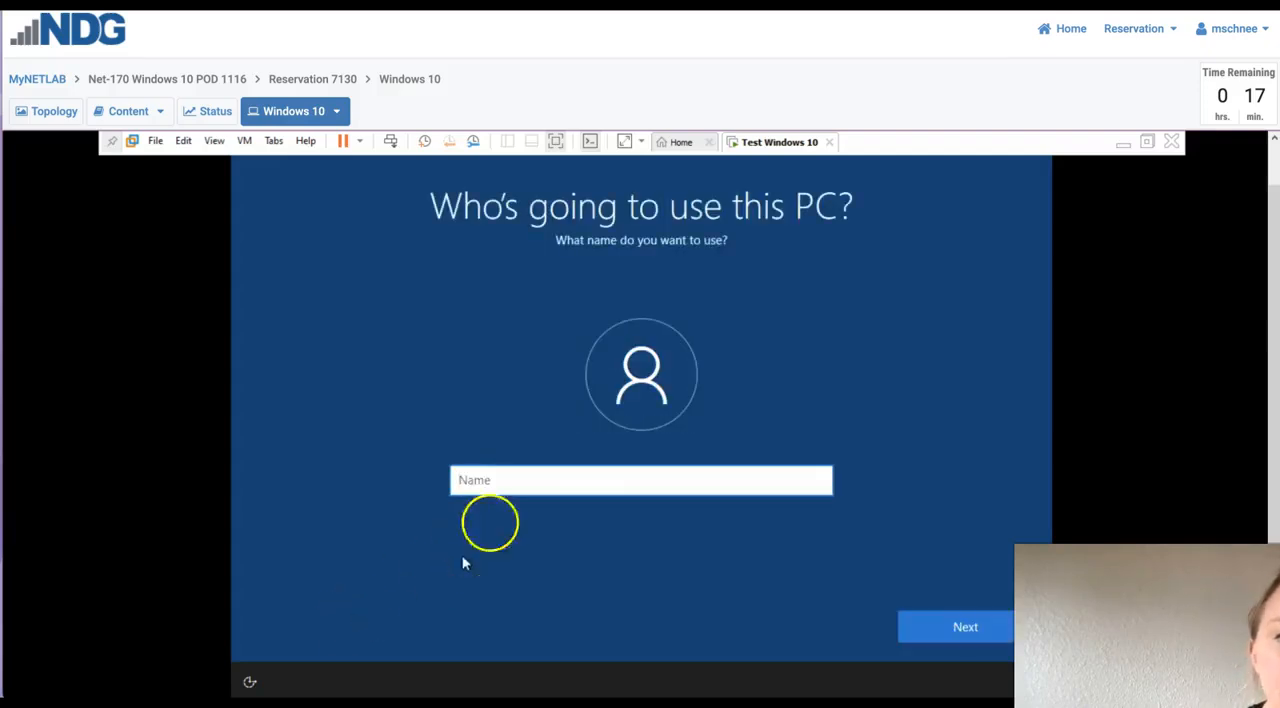
# - Enter the user's first name as the name of the local PC account and continue
pyautogui.click(553, 477)
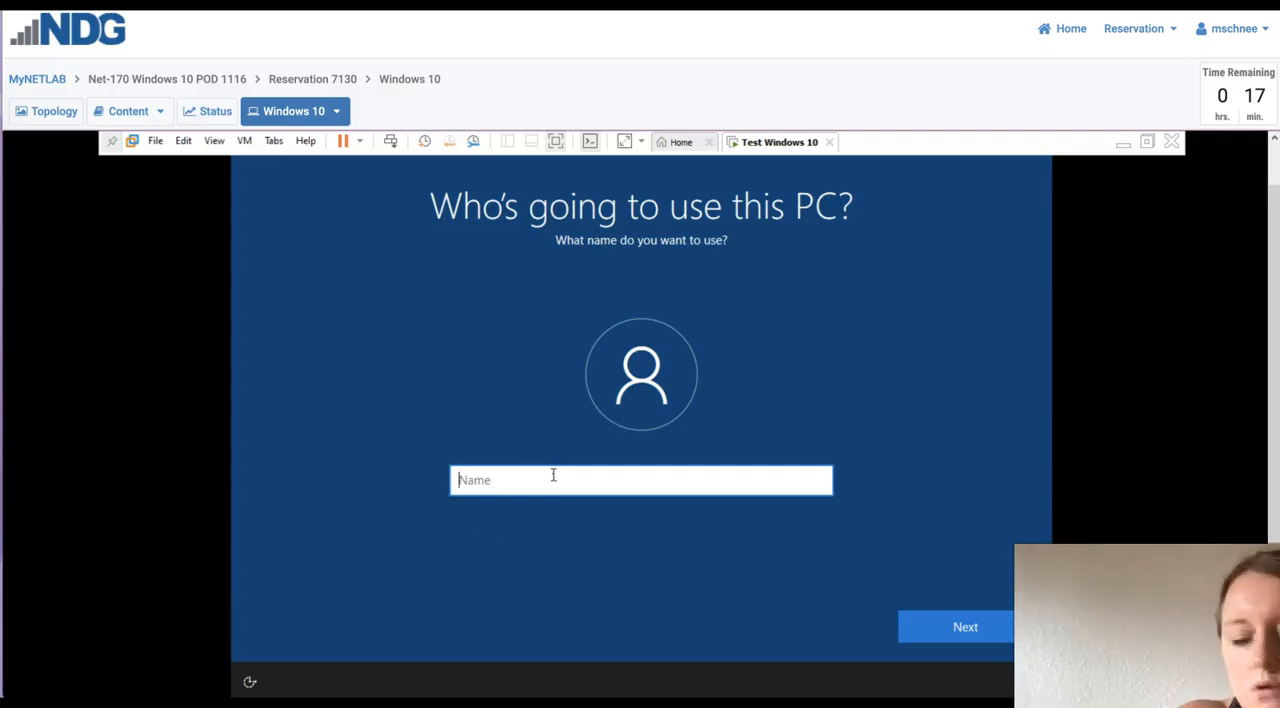
pyautogui.write('Meleshia')
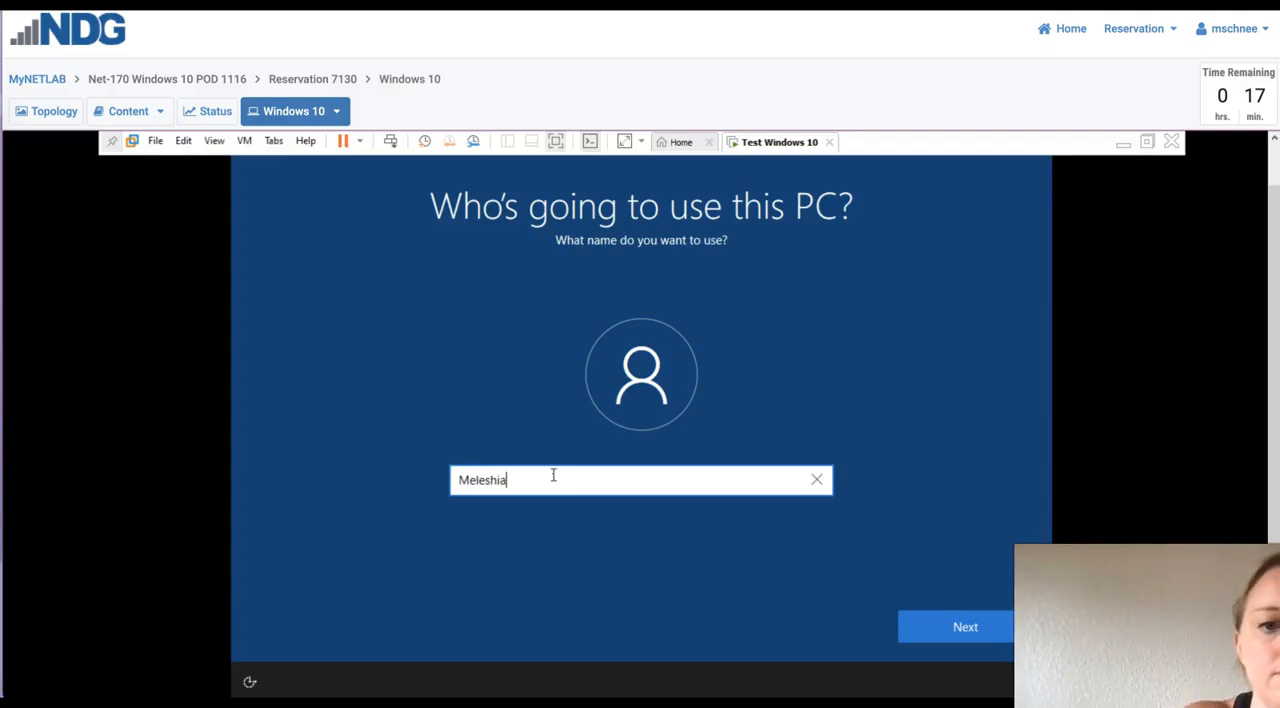
pyautogui.click(966, 630)
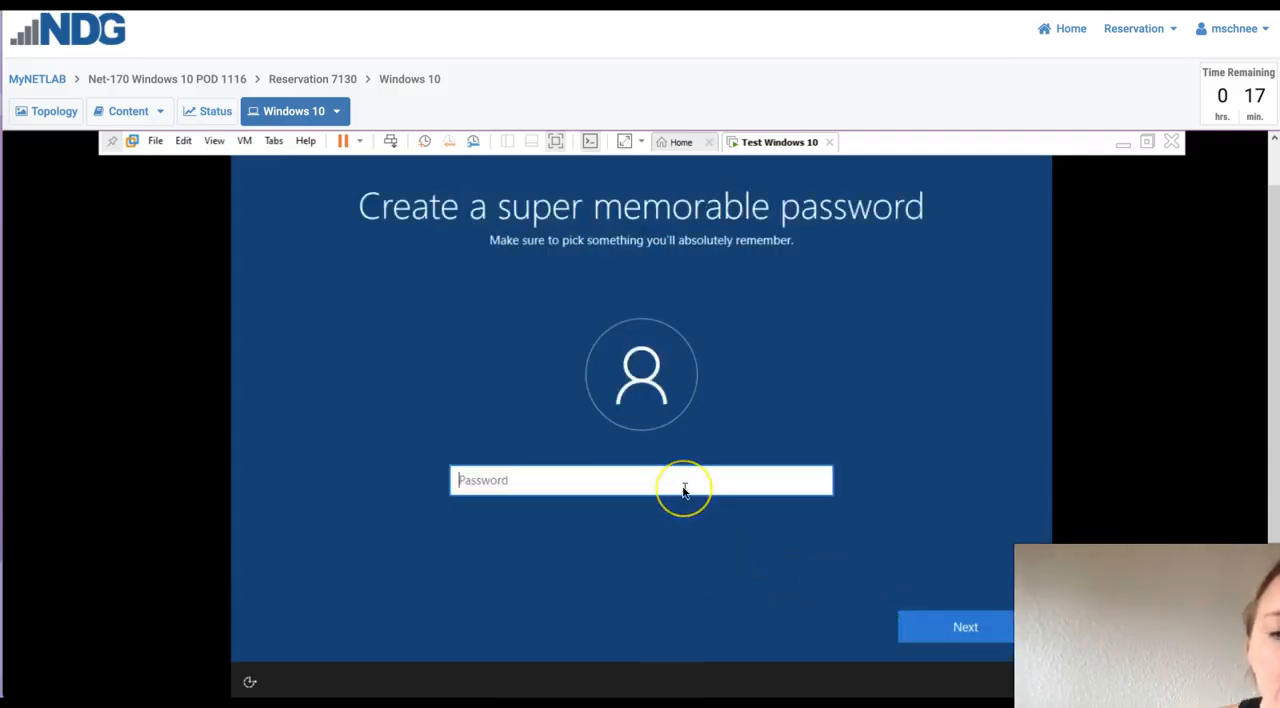
# - Create the account password, reveal it for checking, and confirm it by entering it again
pyautogui.write('•••••••••••')
pyautogui.click(723, 486)
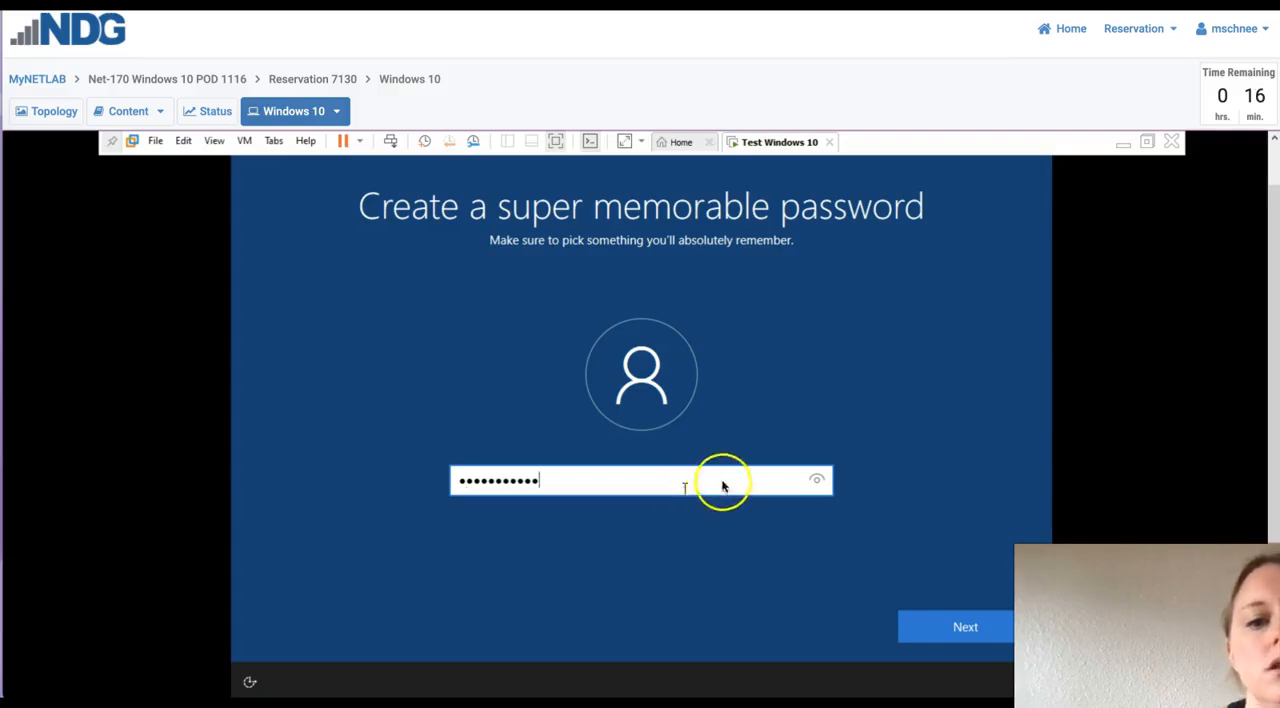
pyautogui.click(816, 482)
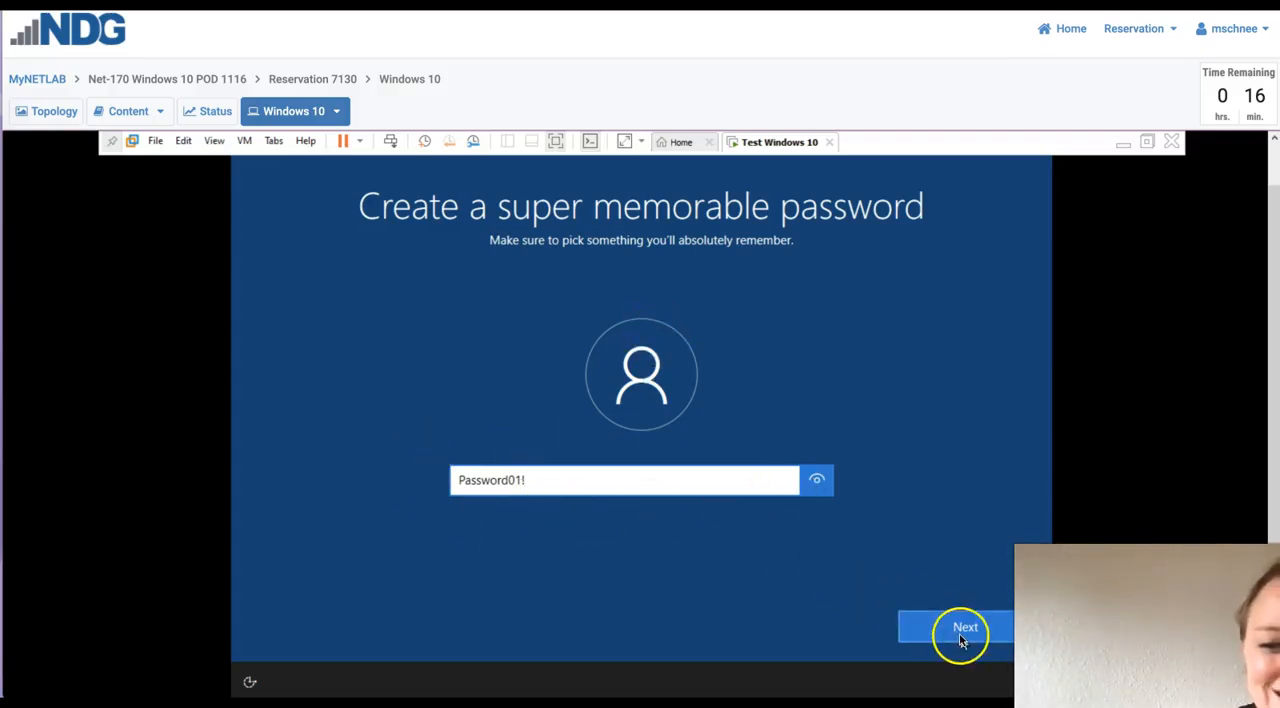
pyautogui.click(960, 638)
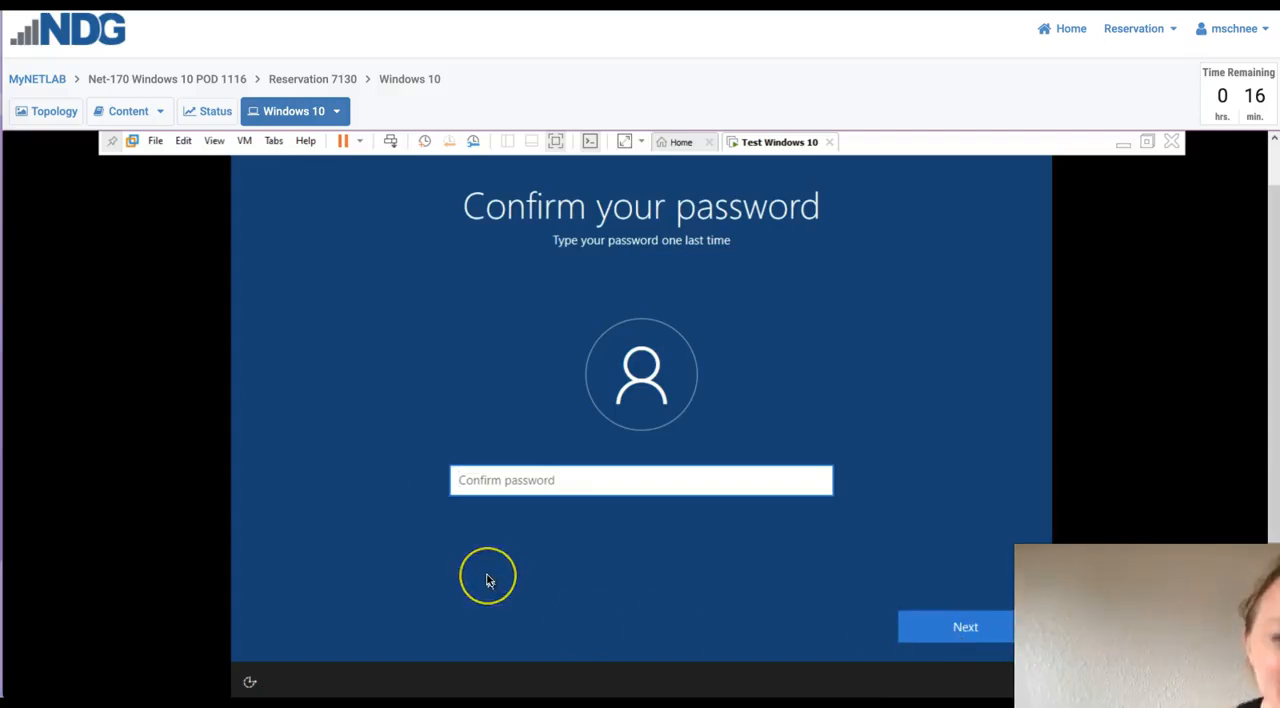
pyautogui.write('••')
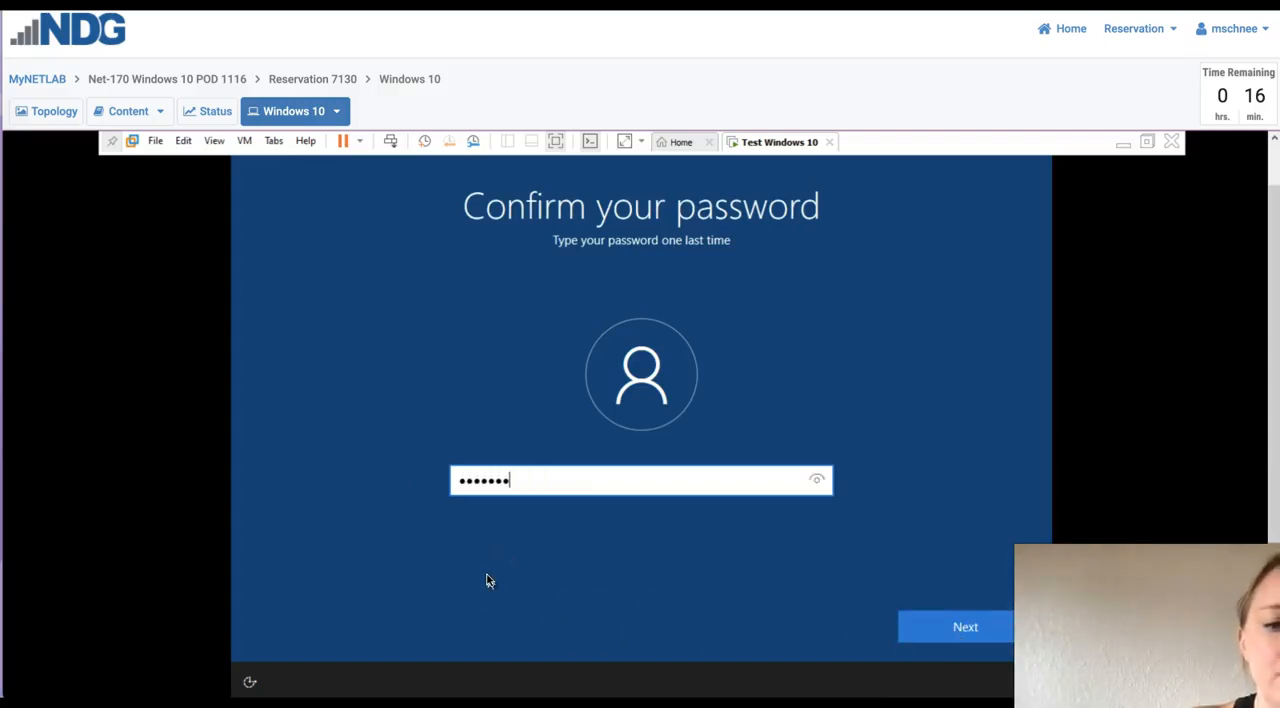
pyautogui.press('Return')
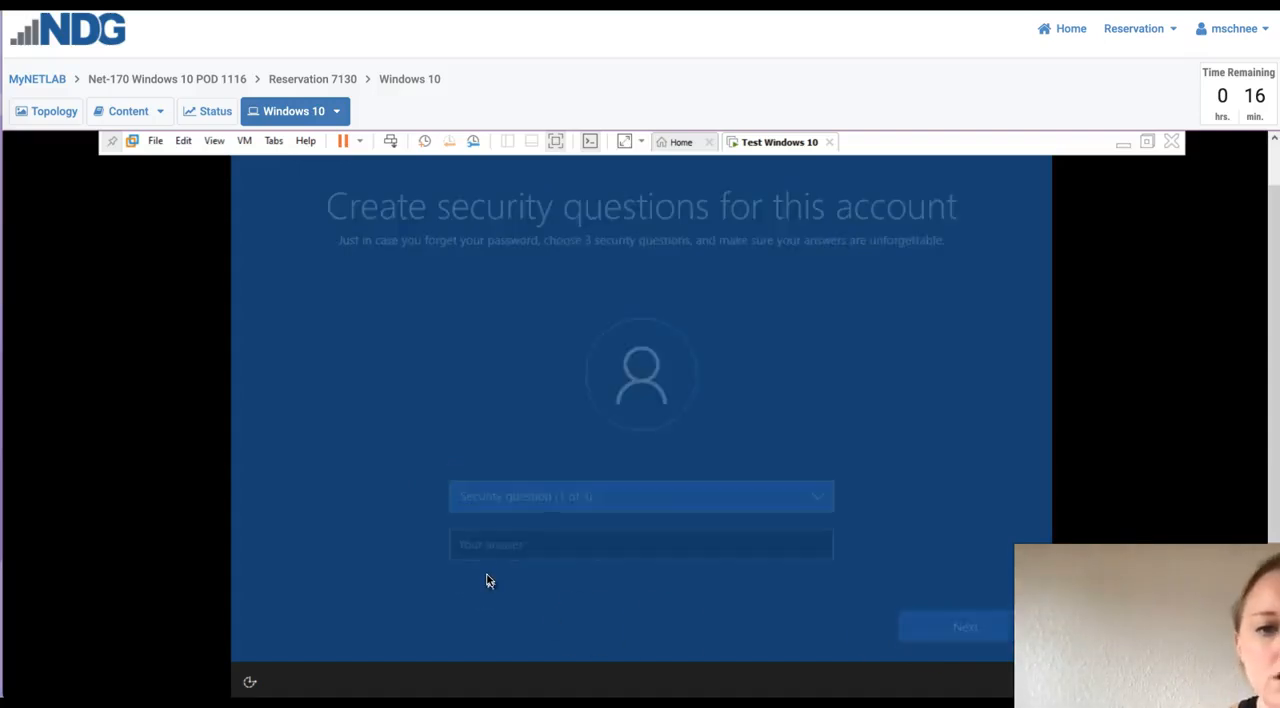
# - Choose "What's the name of the city where you were born?" as the first security question
pyautogui.click(568, 530)
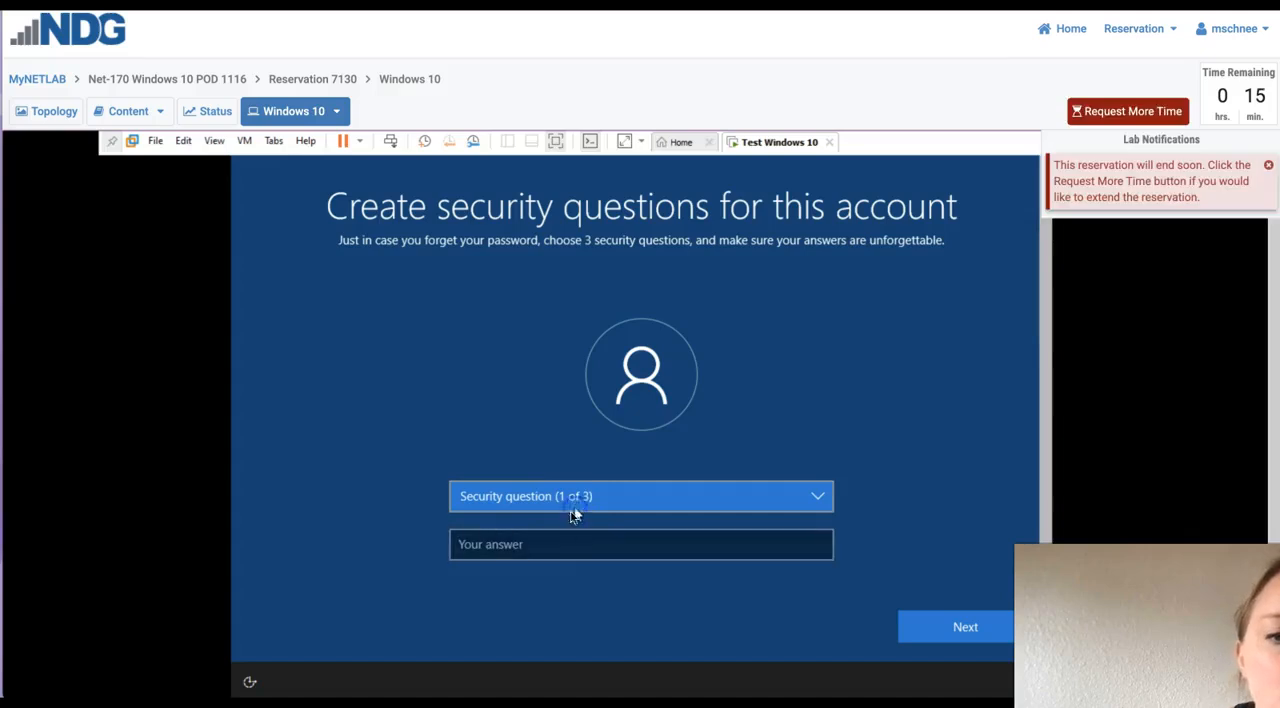
pyautogui.click(566, 528)
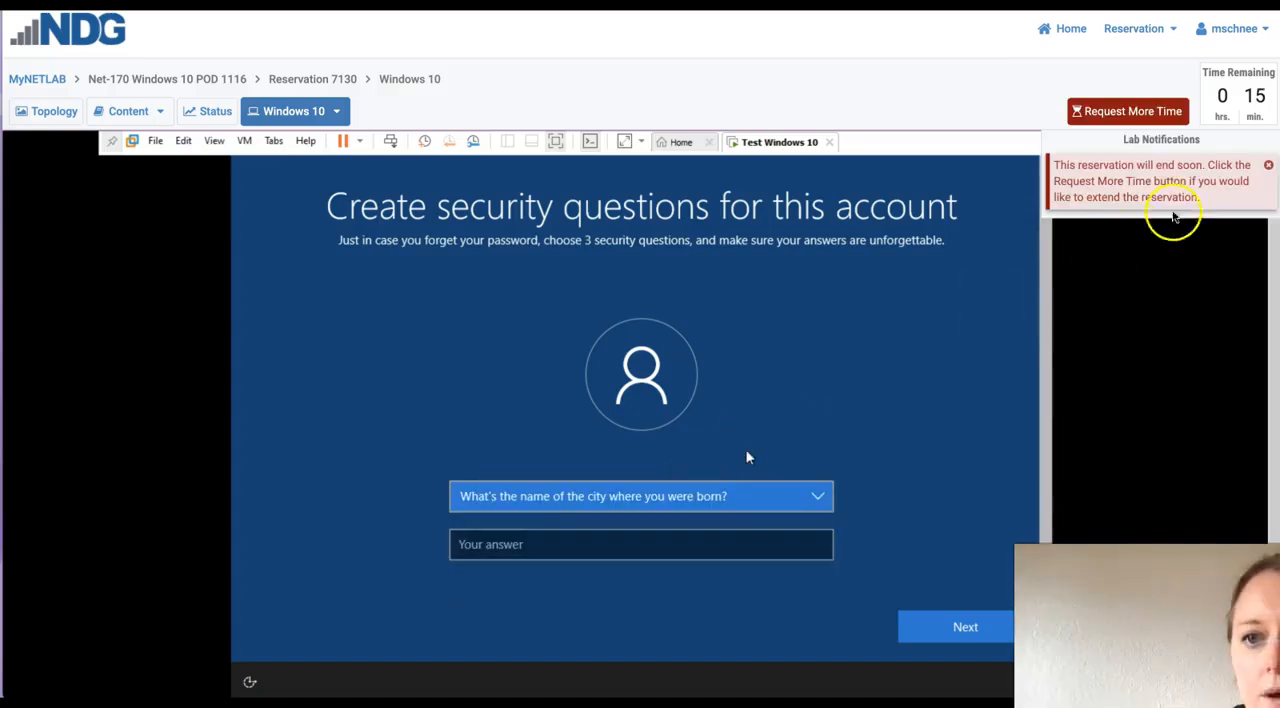
# - Request more time to extend the NETLAB lab reservation
pyautogui.click(1140, 114)
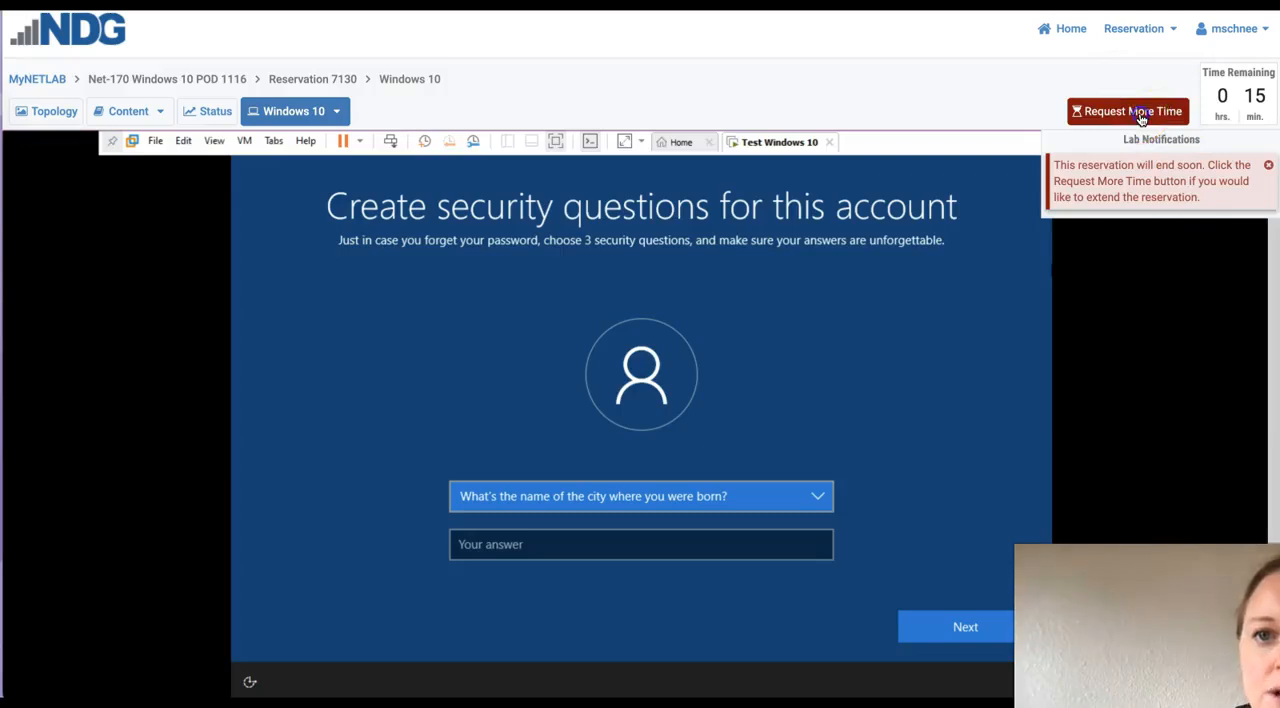
pyautogui.click(645, 383)
# - Enter the security answer for the birth-city question and continue to the second question
pyautogui.click(558, 543)
pyautogui.write('w')
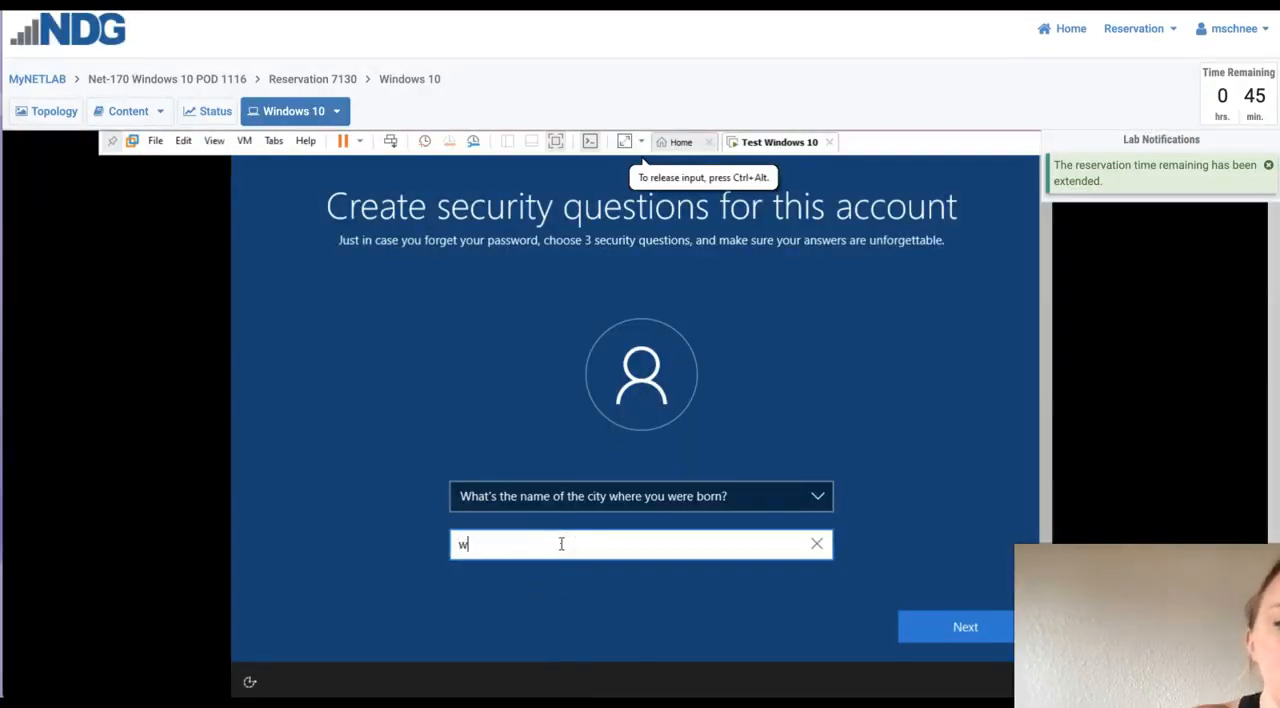
pyautogui.write('it')
pyautogui.click(963, 625)
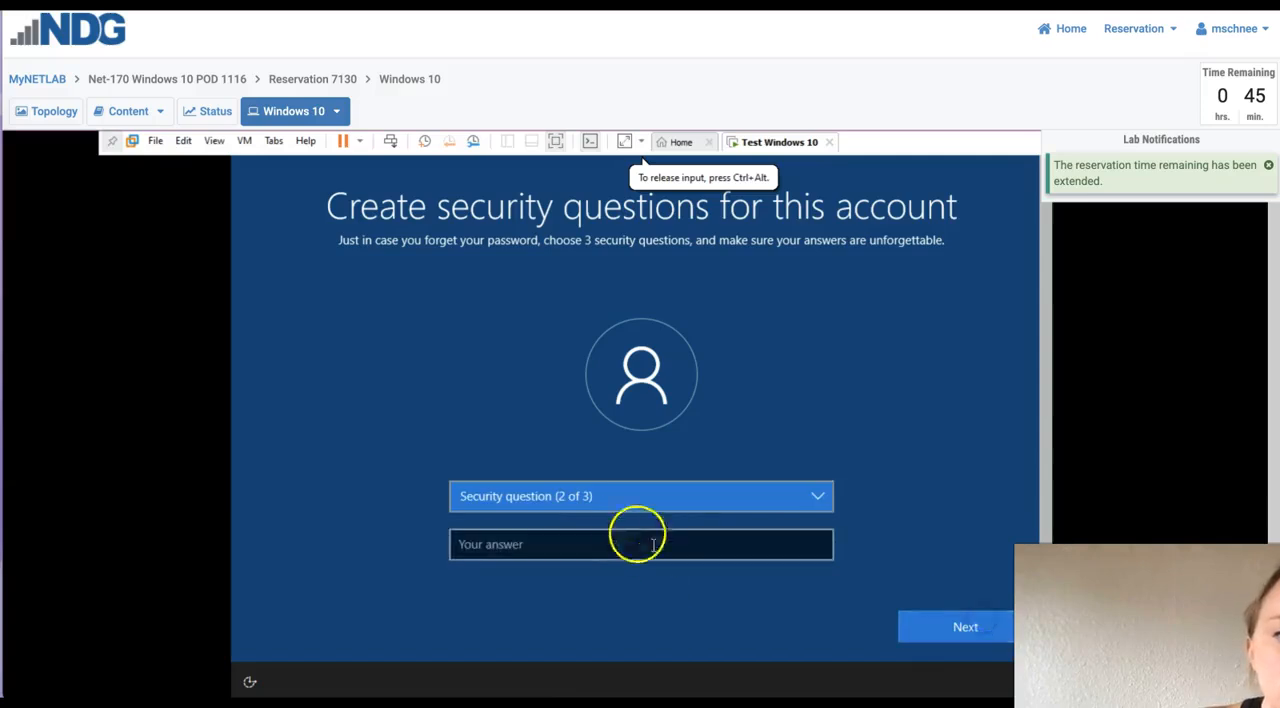
# - Choose "What was your childhood nickname?" as the second security question and enter its security answer
pyautogui.click(640, 500)
pyautogui.click(634, 526)
pyautogui.click(590, 552)
pyautogui.write('wit')
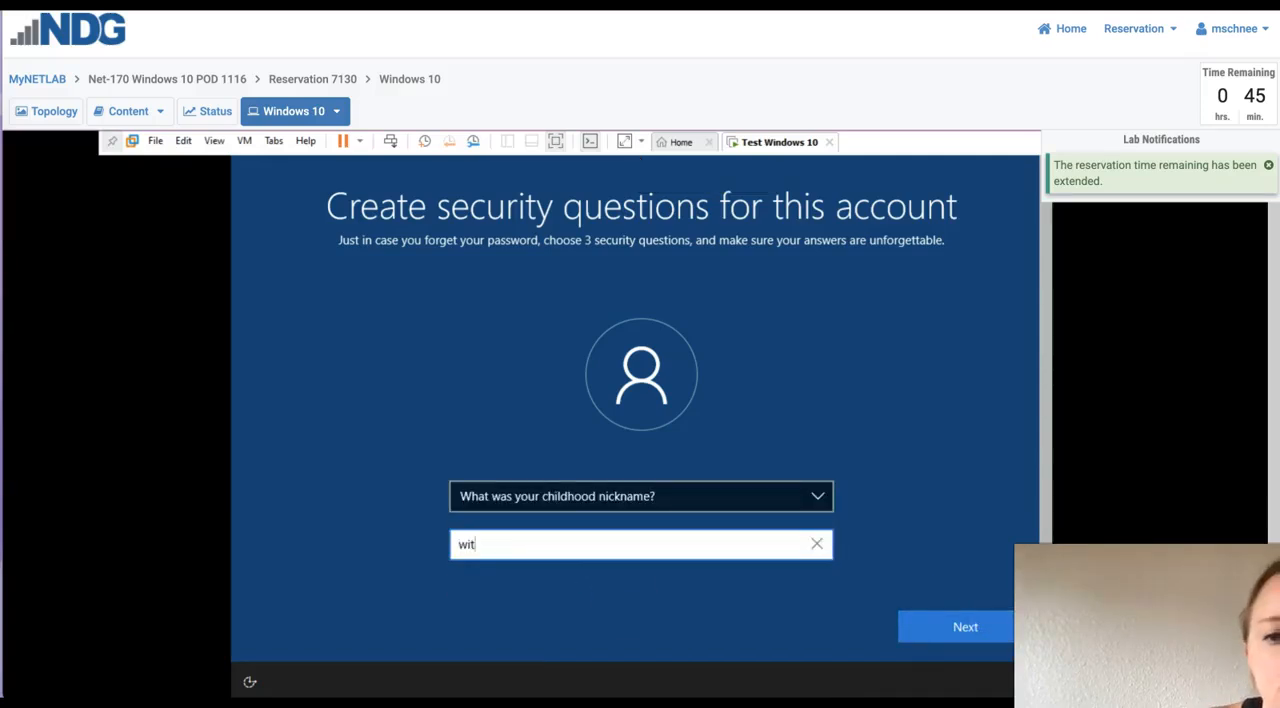
pyautogui.click(990, 637)
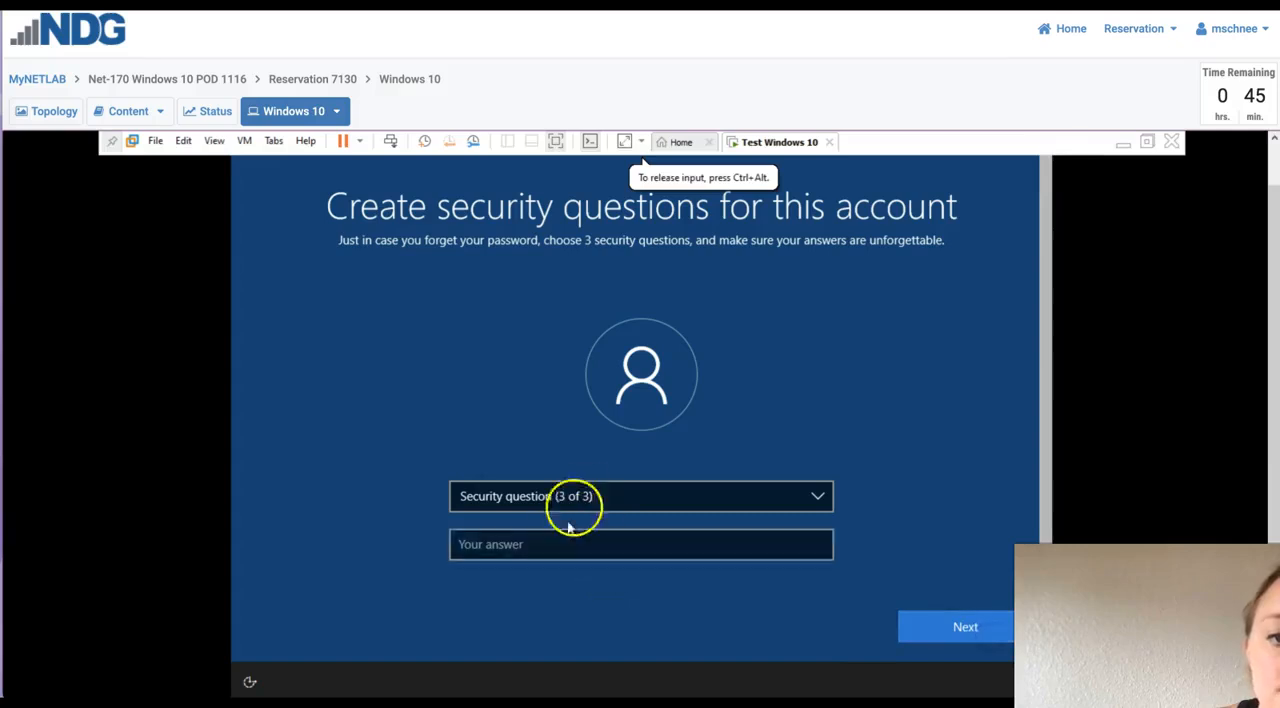
# - Choose "What's the name of the city where your parents met?" as the third security question and enter its security answer
pyautogui.click(586, 494)
pyautogui.click(551, 531)
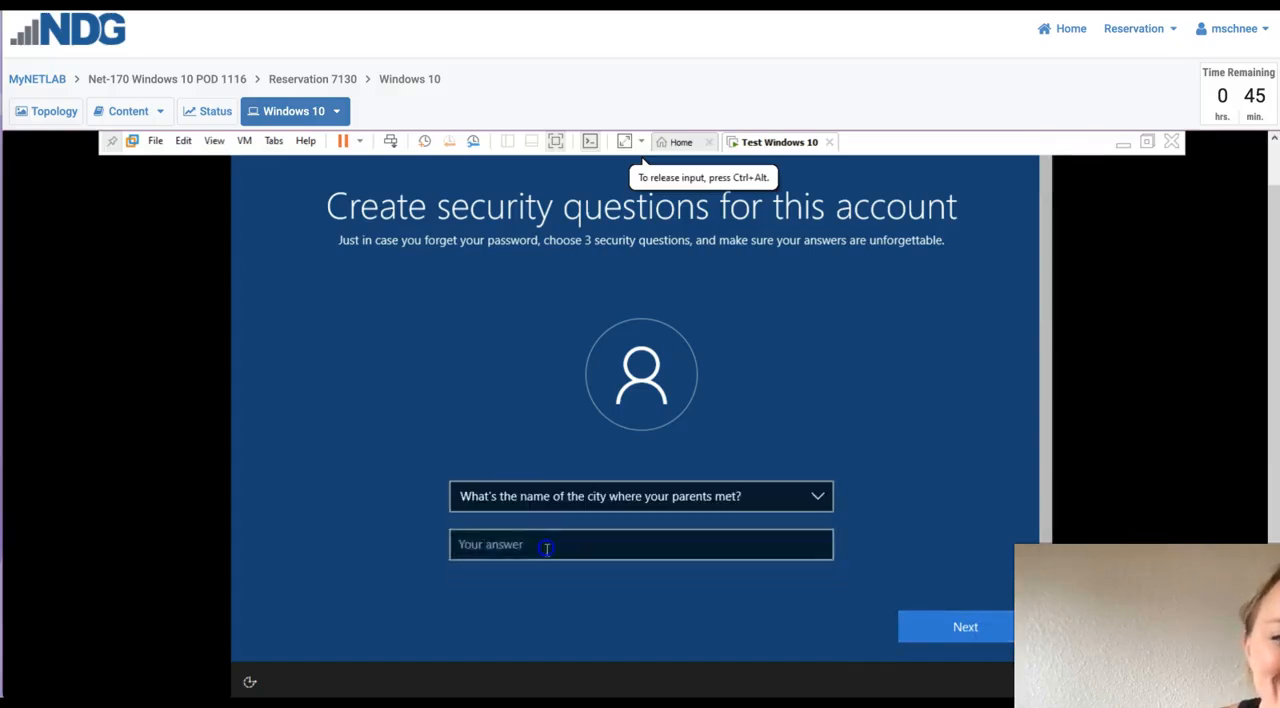
pyautogui.click(547, 548)
pyautogui.write('wit')
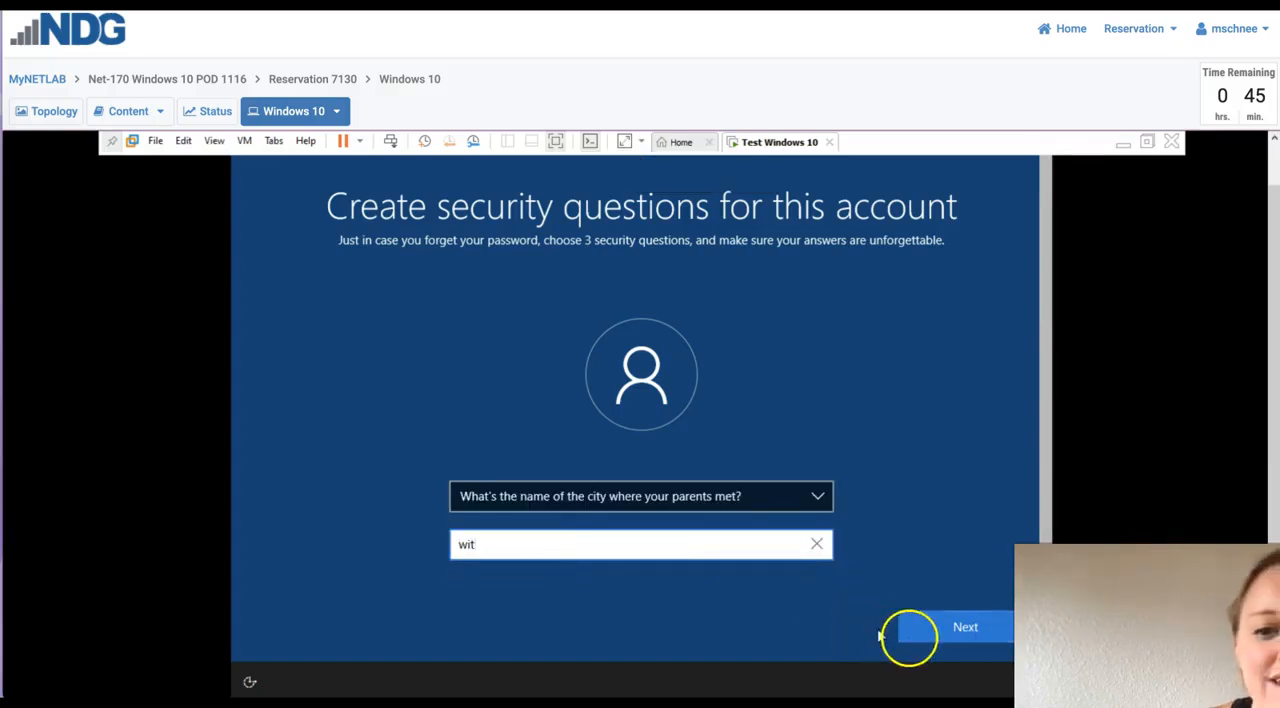
pyautogui.click(940, 626)
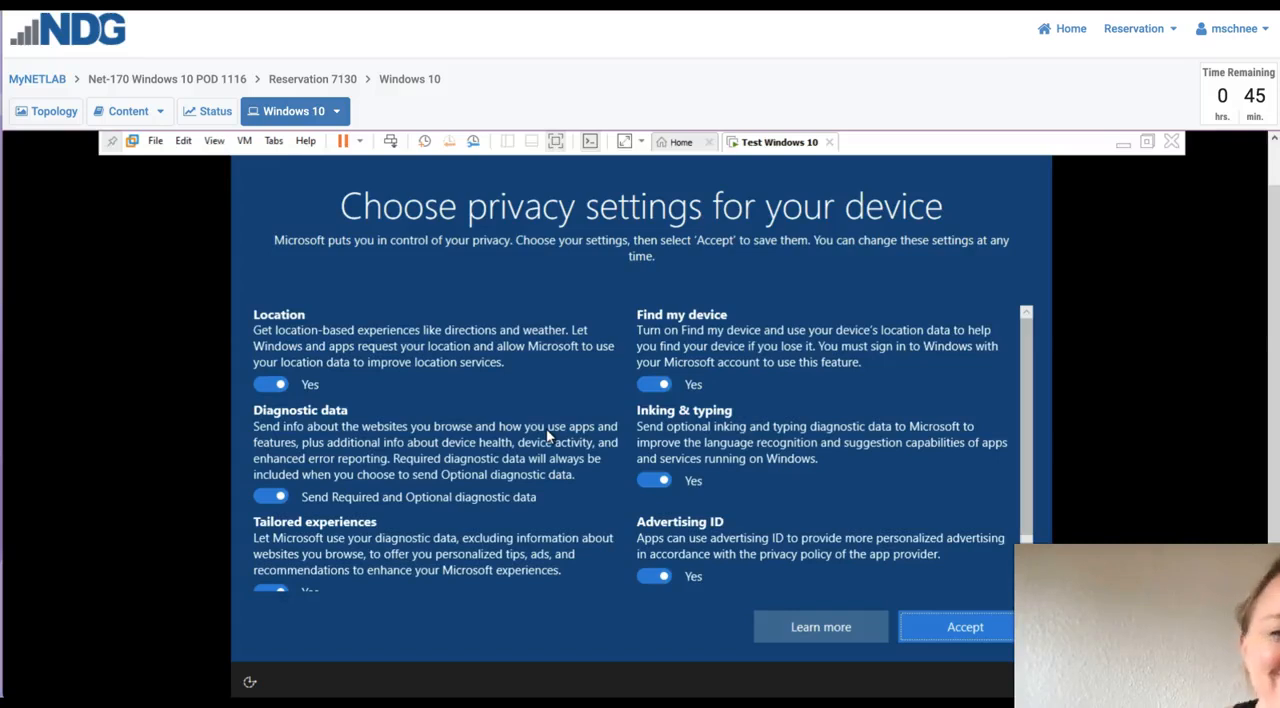
# - Turn off location, diagnostic data, tailored experiences, advertising ID, inking & typing and find my device, and accept the privacy settings
pyautogui.click(268, 384)
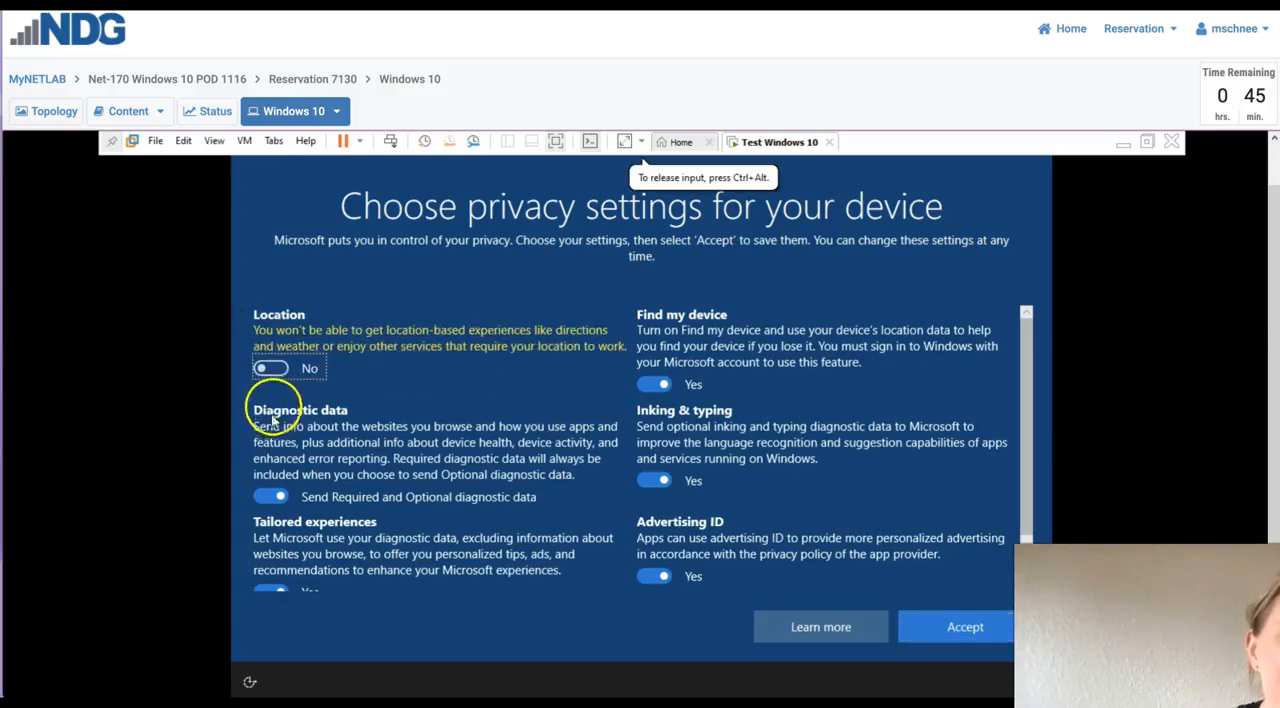
pyautogui.click(270, 496)
pyautogui.click(276, 596)
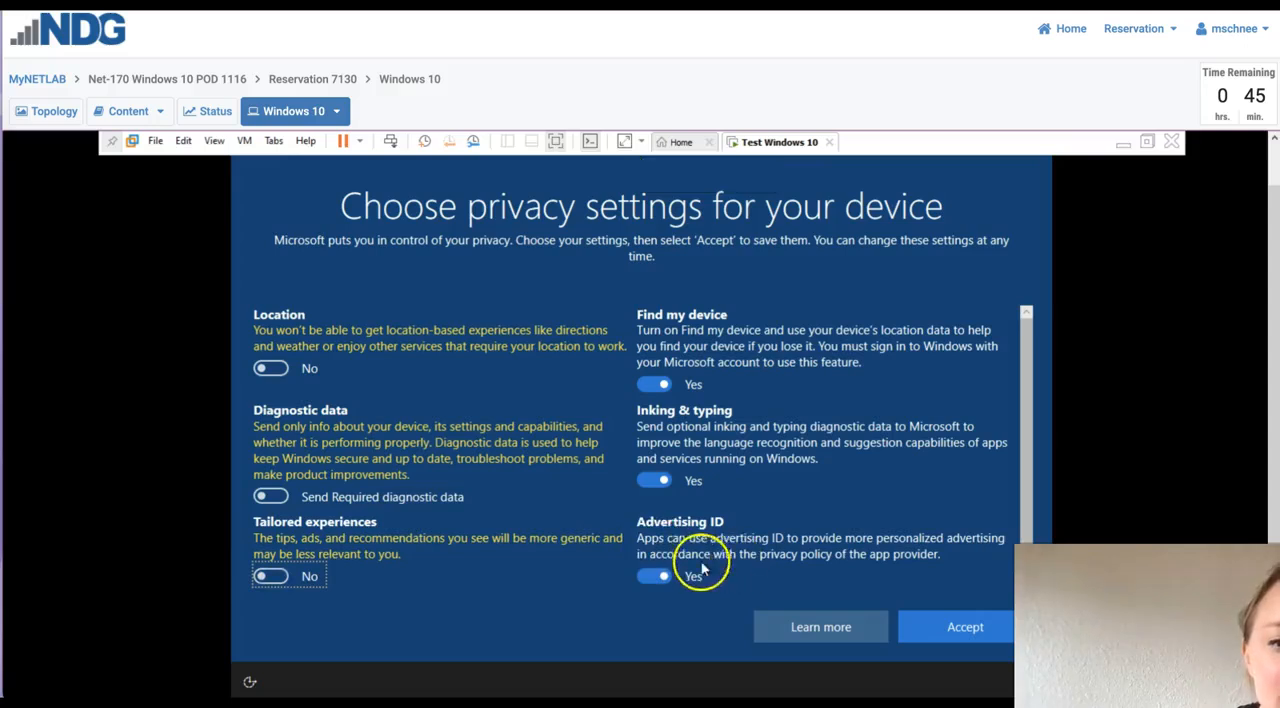
pyautogui.click(655, 576)
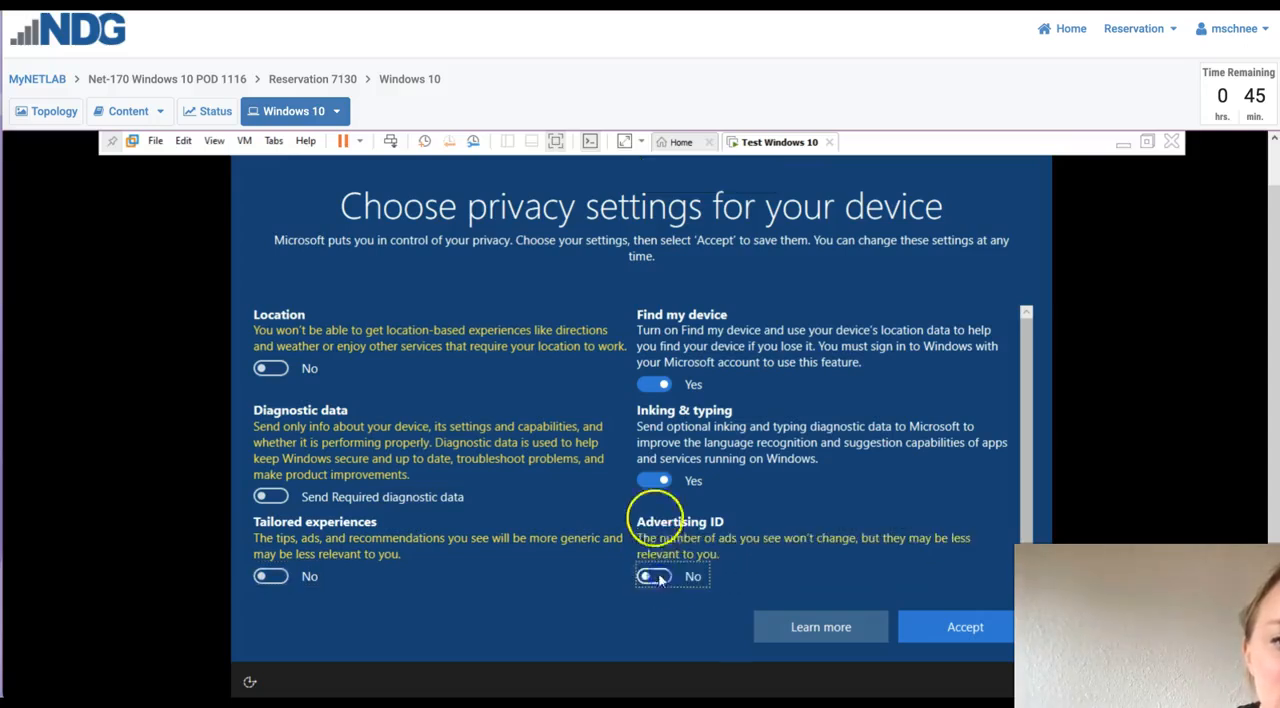
pyautogui.click(651, 477)
pyautogui.click(654, 384)
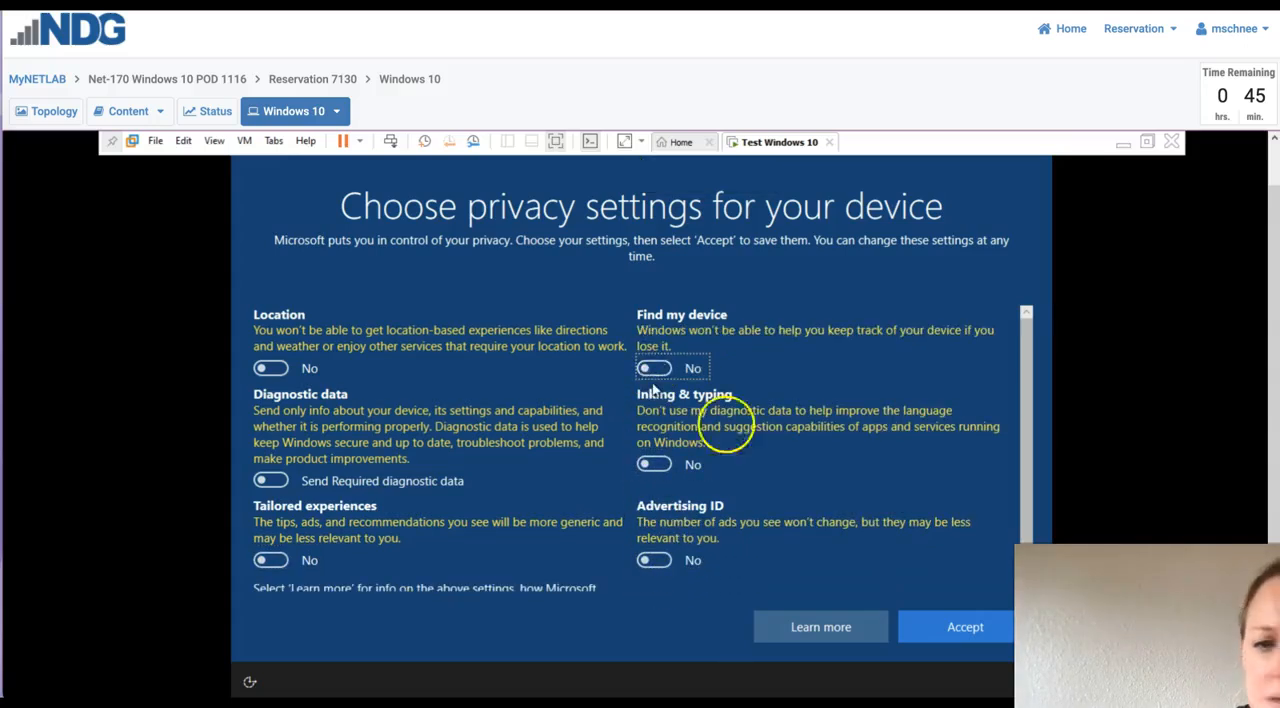
pyautogui.click(977, 637)
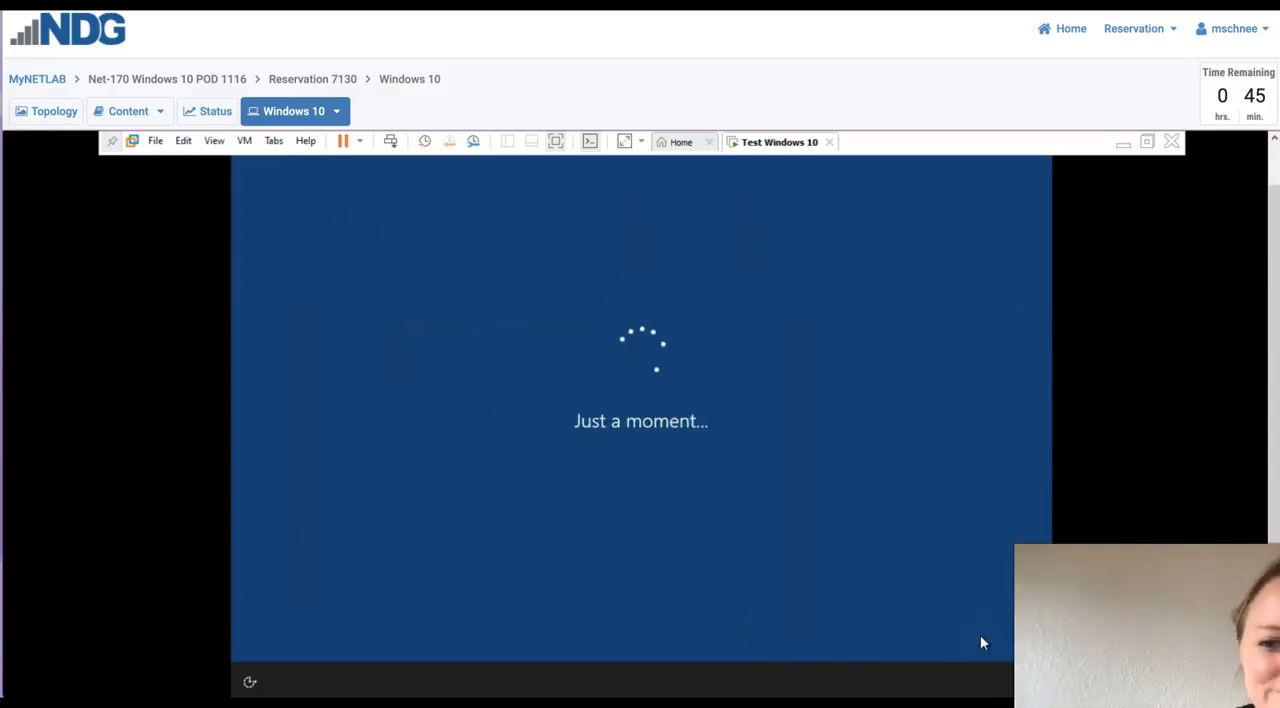
# - Postpone the Microsoft Edge welcome offer and take a snapshot of the Test Windows 10 virtual machine named "Fresh Install"
pyautogui.click(828, 630)
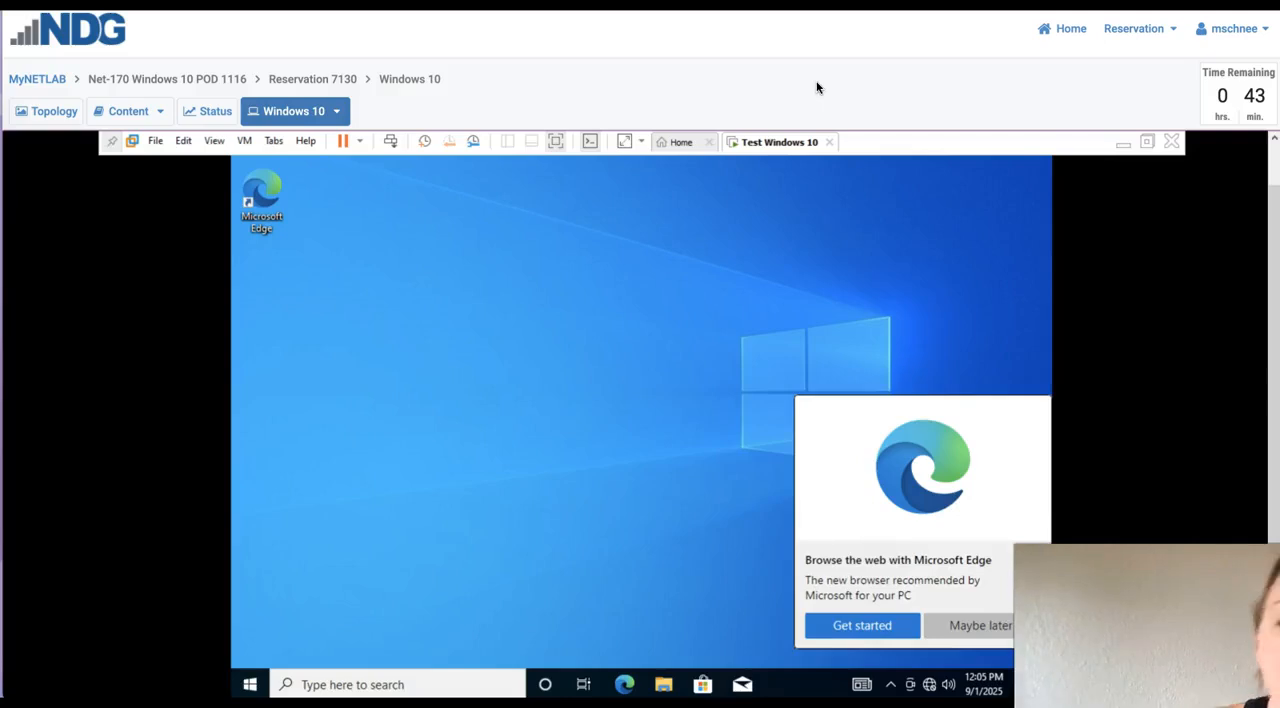
pyautogui.click(950, 630)
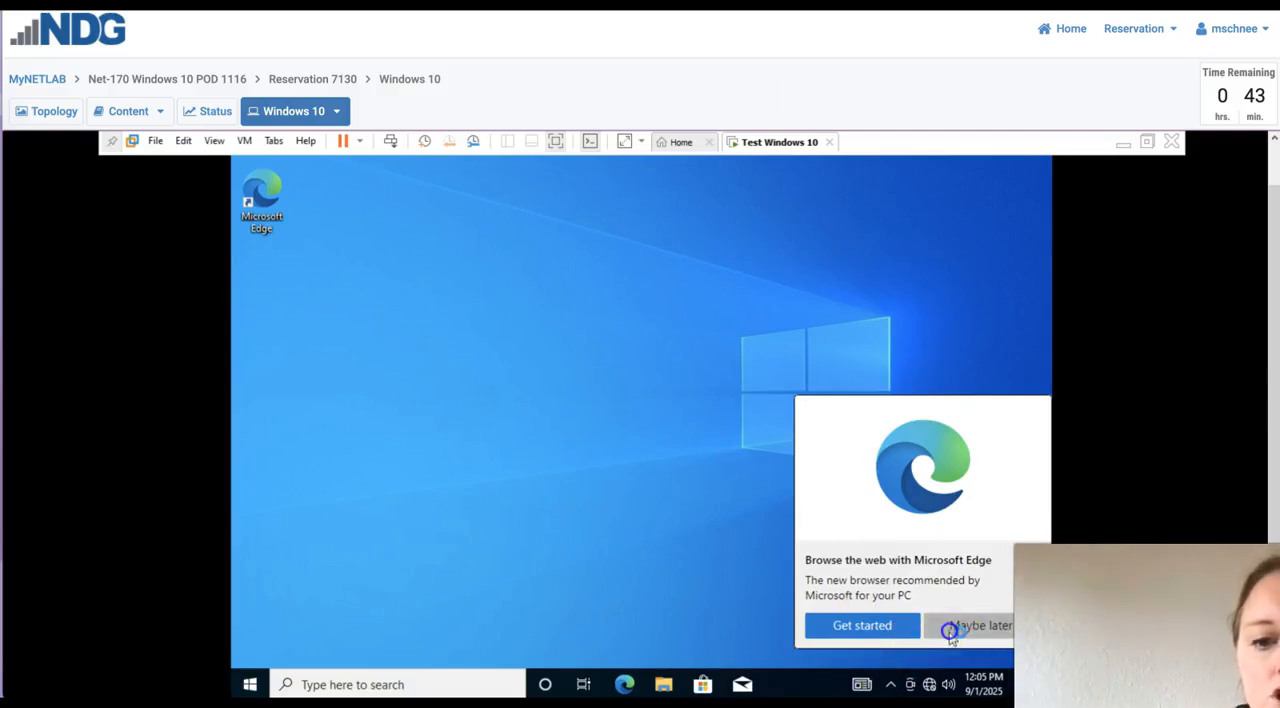
pyautogui.rightClick(773, 148)
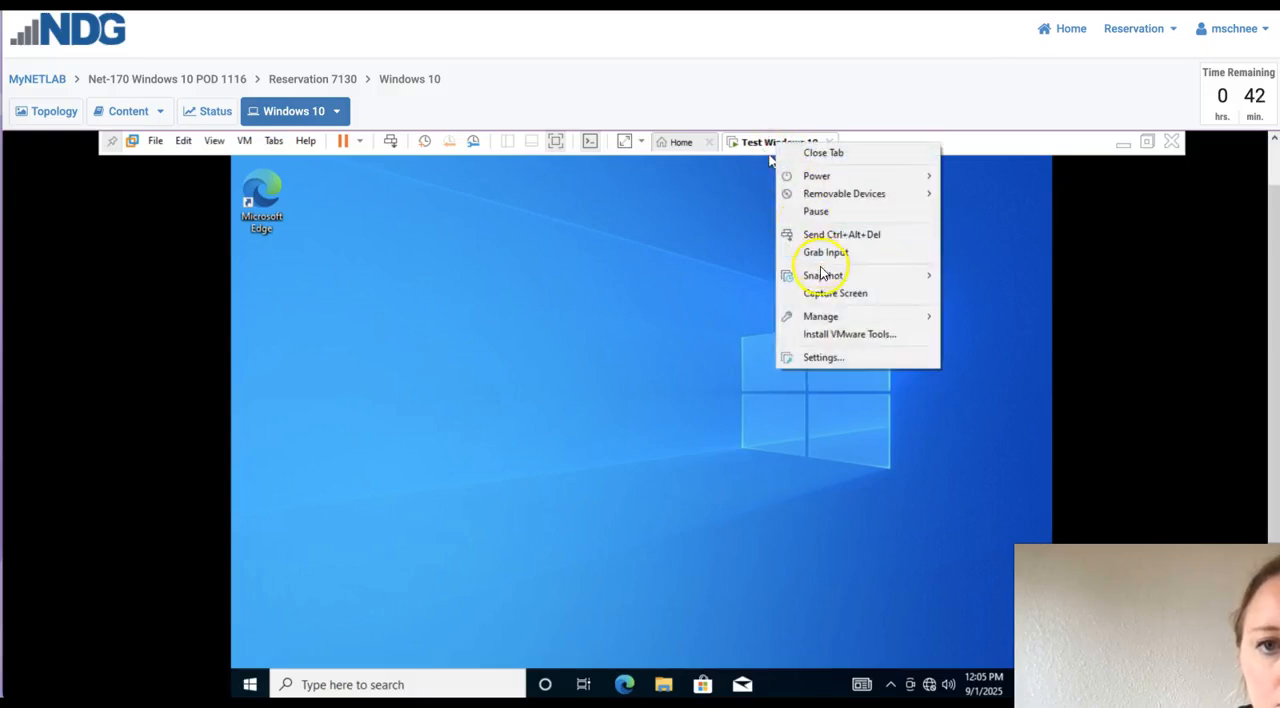
pyautogui.moveTo(823, 275)
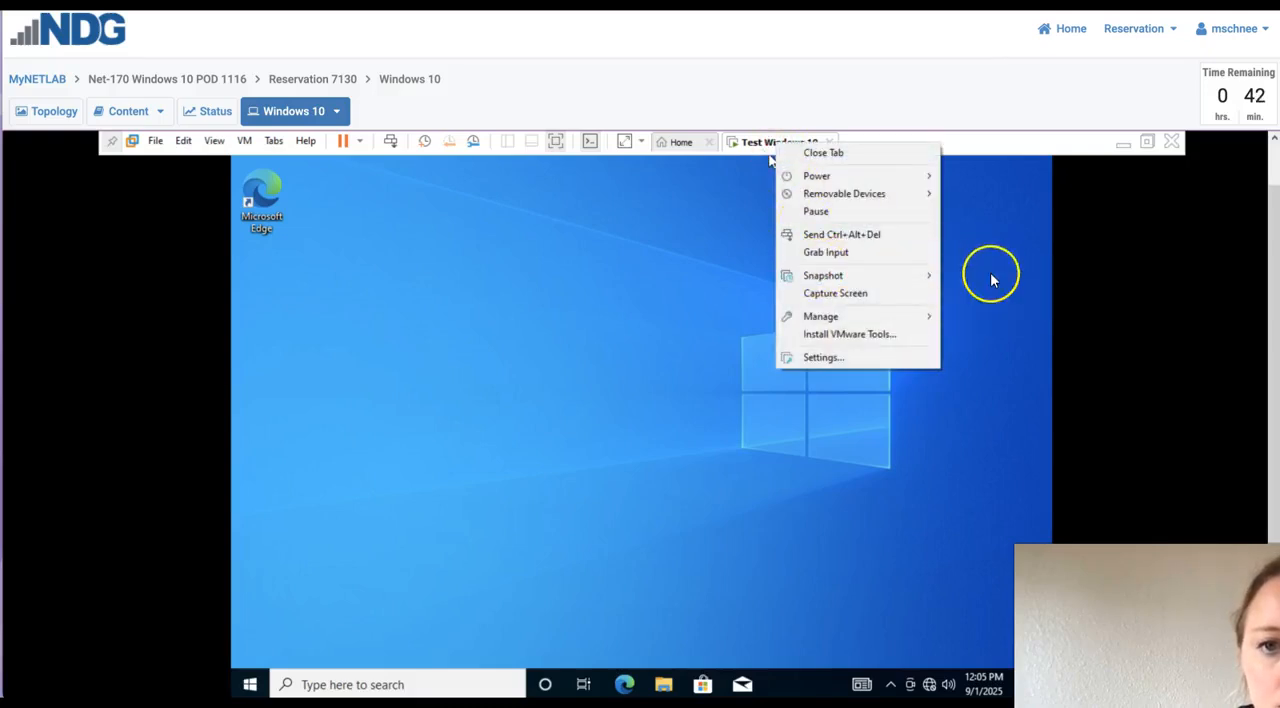
pyautogui.click(981, 278)
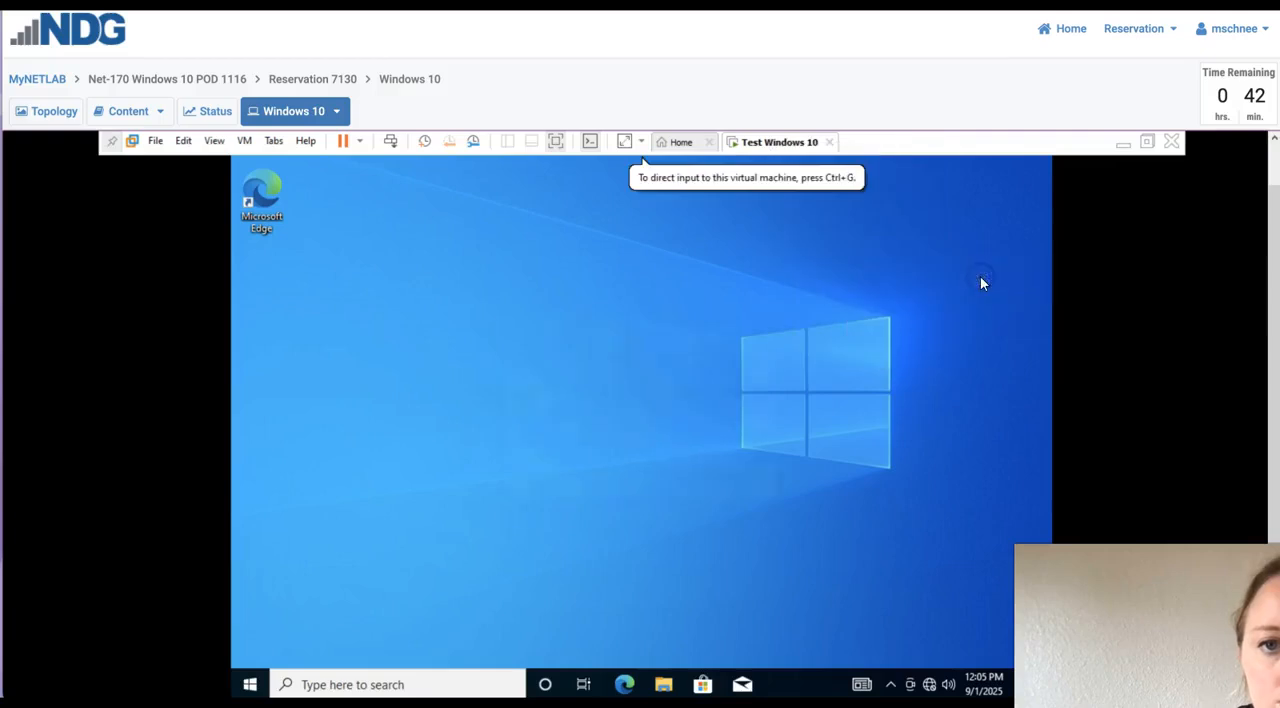
pyautogui.write('Fresh Install')
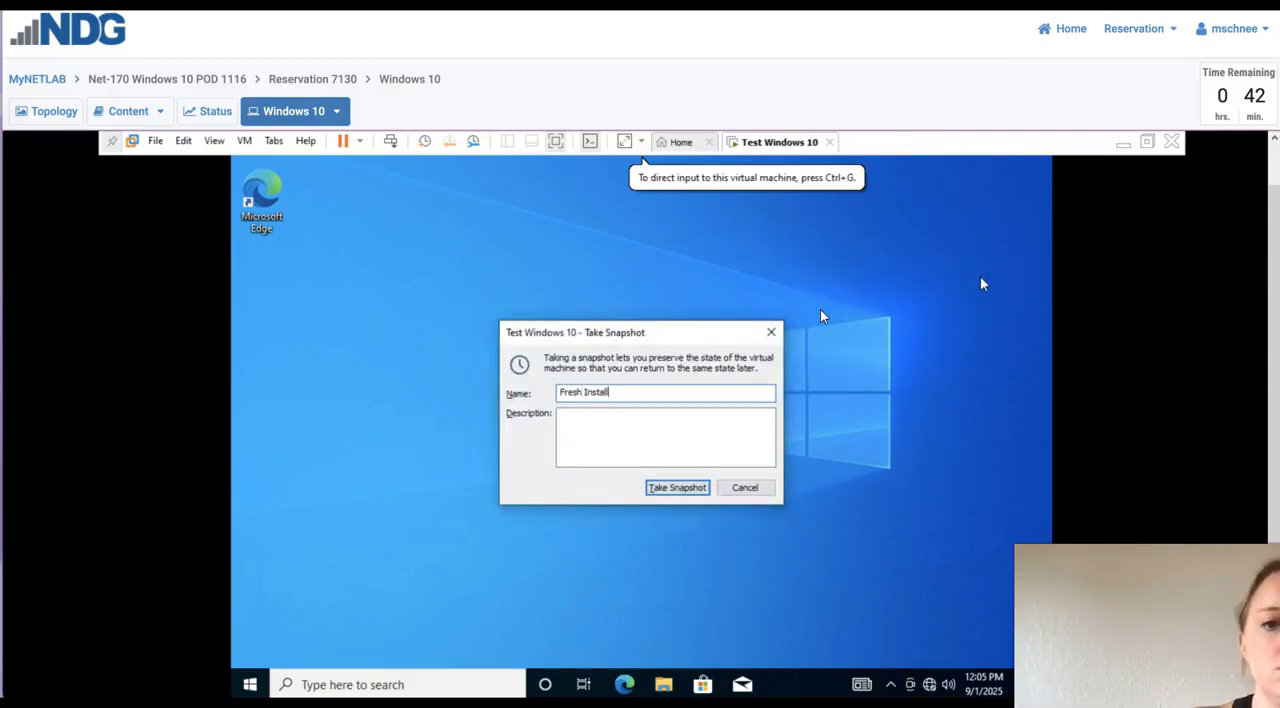
pyautogui.click(677, 487)
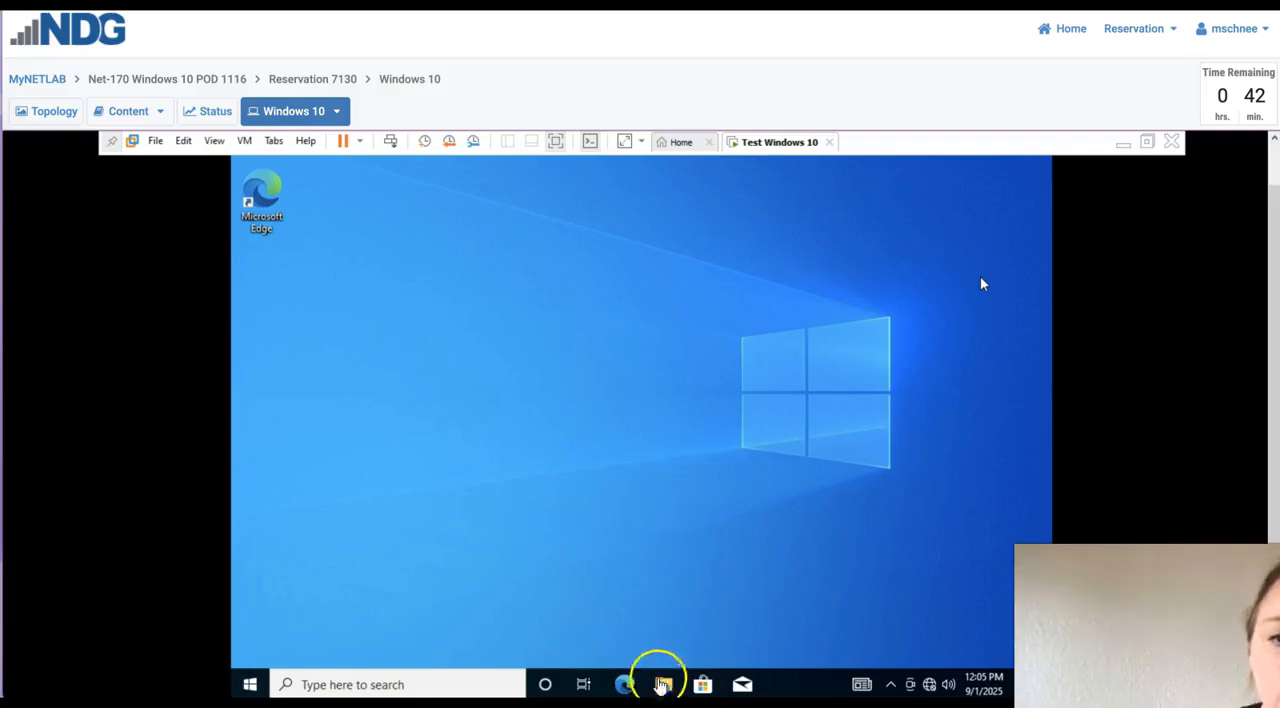
# - Create a new folder and a new text document on the virtual machine's desktop, keeping their default names
pyautogui.click(665, 684)
pyautogui.click(645, 401)
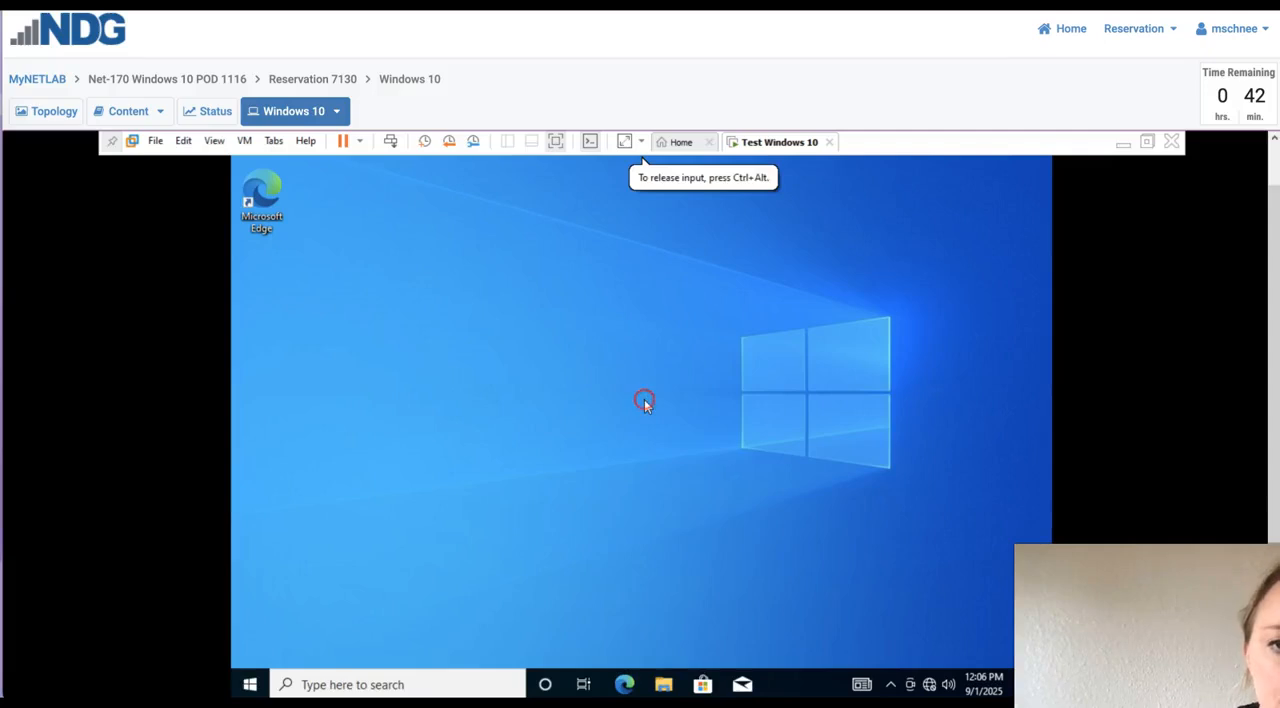
pyautogui.rightClick(645, 401)
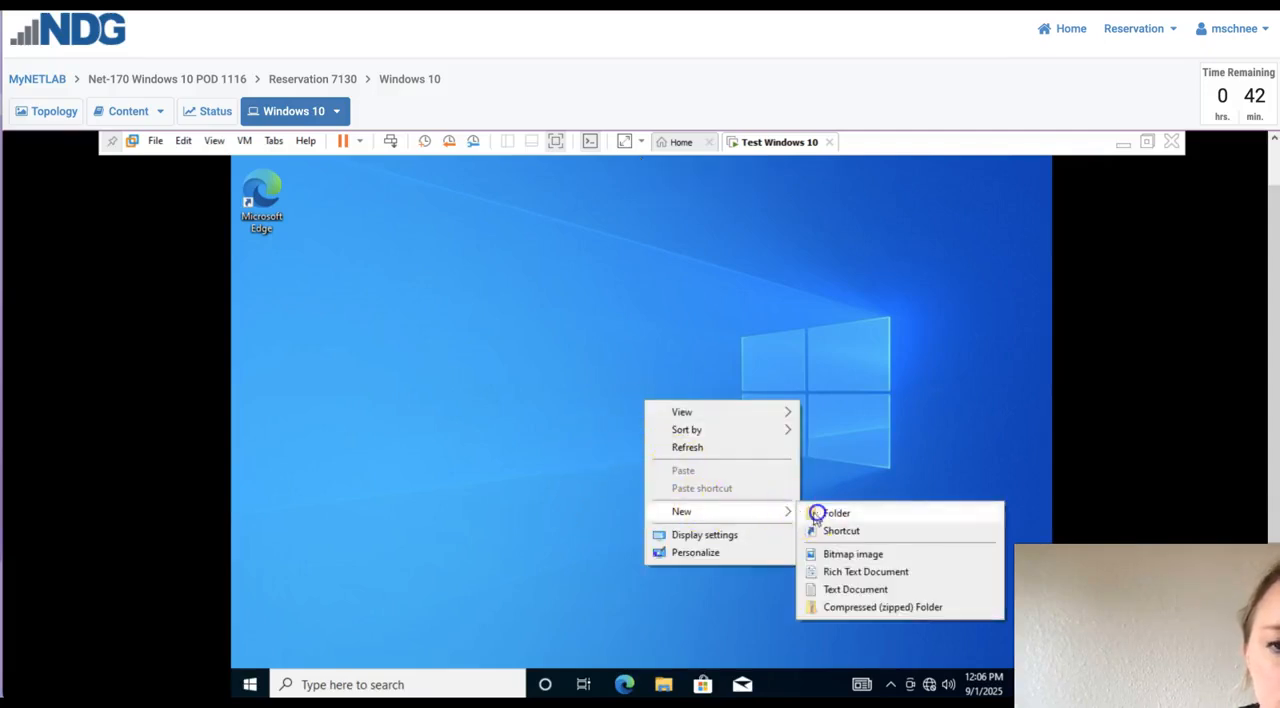
pyautogui.click(816, 510)
pyautogui.click(816, 516)
pyautogui.rightClick(814, 510)
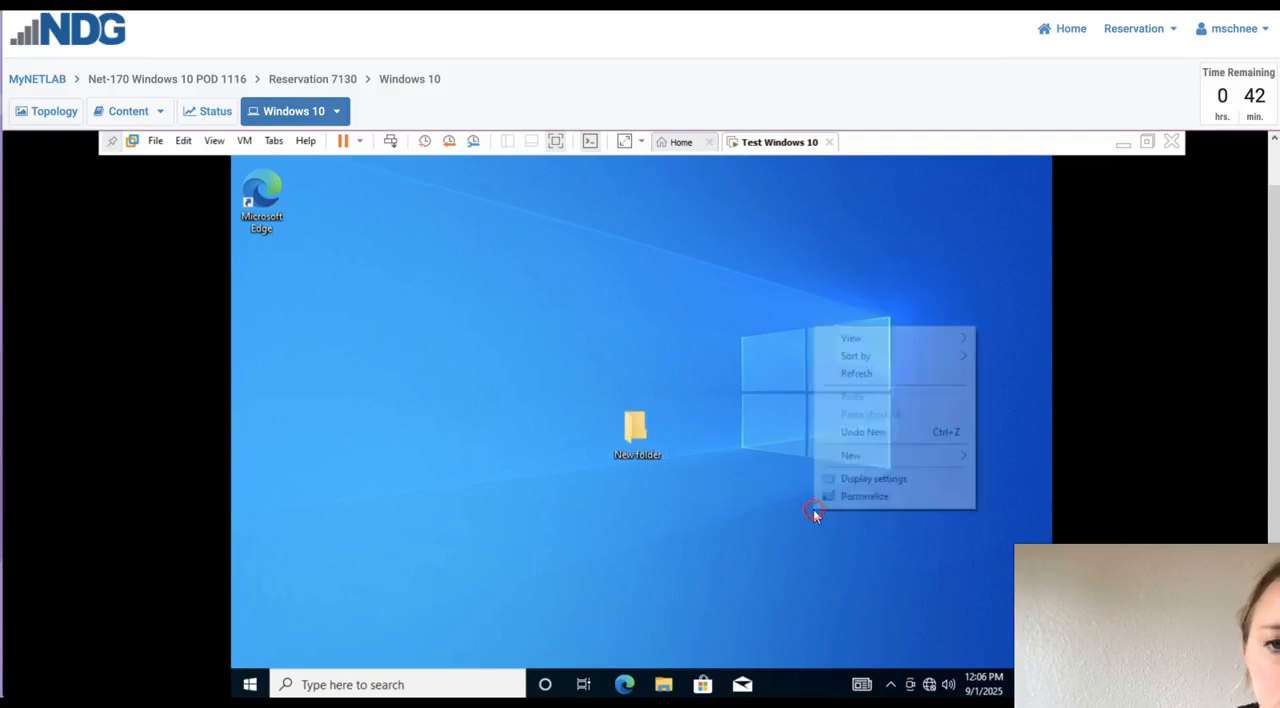
pyautogui.moveTo(924, 455)
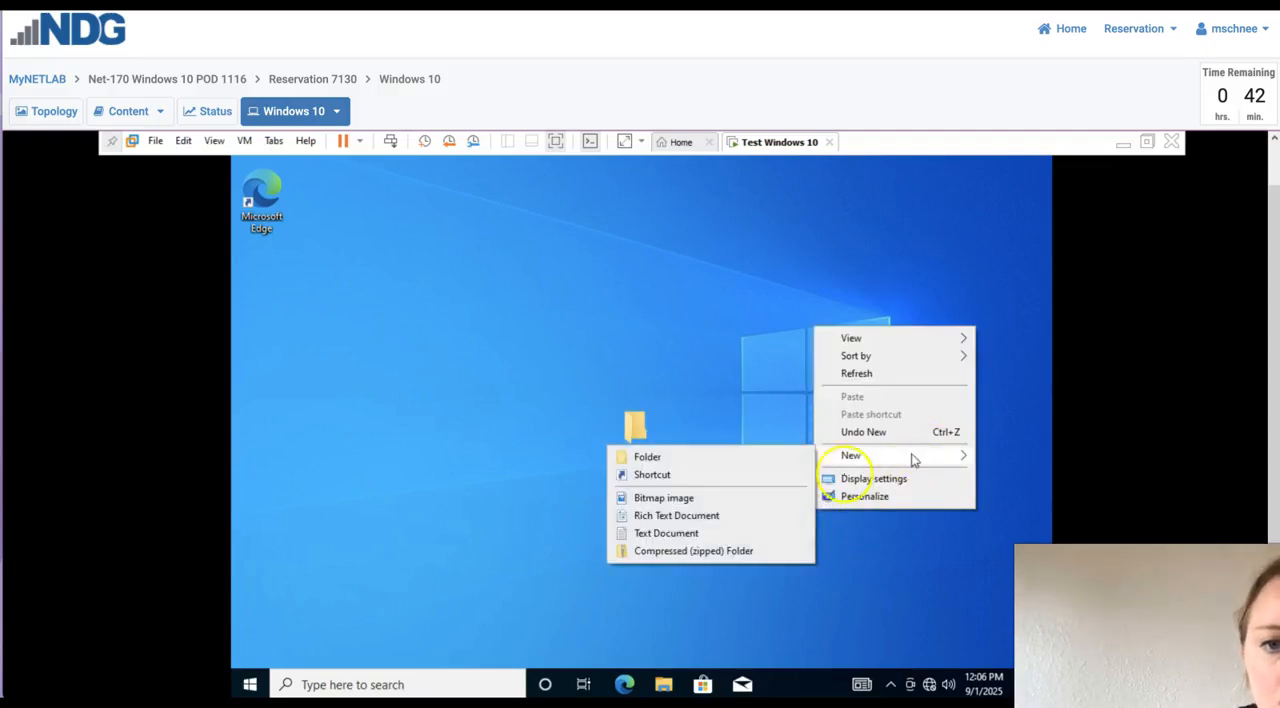
pyautogui.click(773, 531)
pyautogui.click(737, 335)
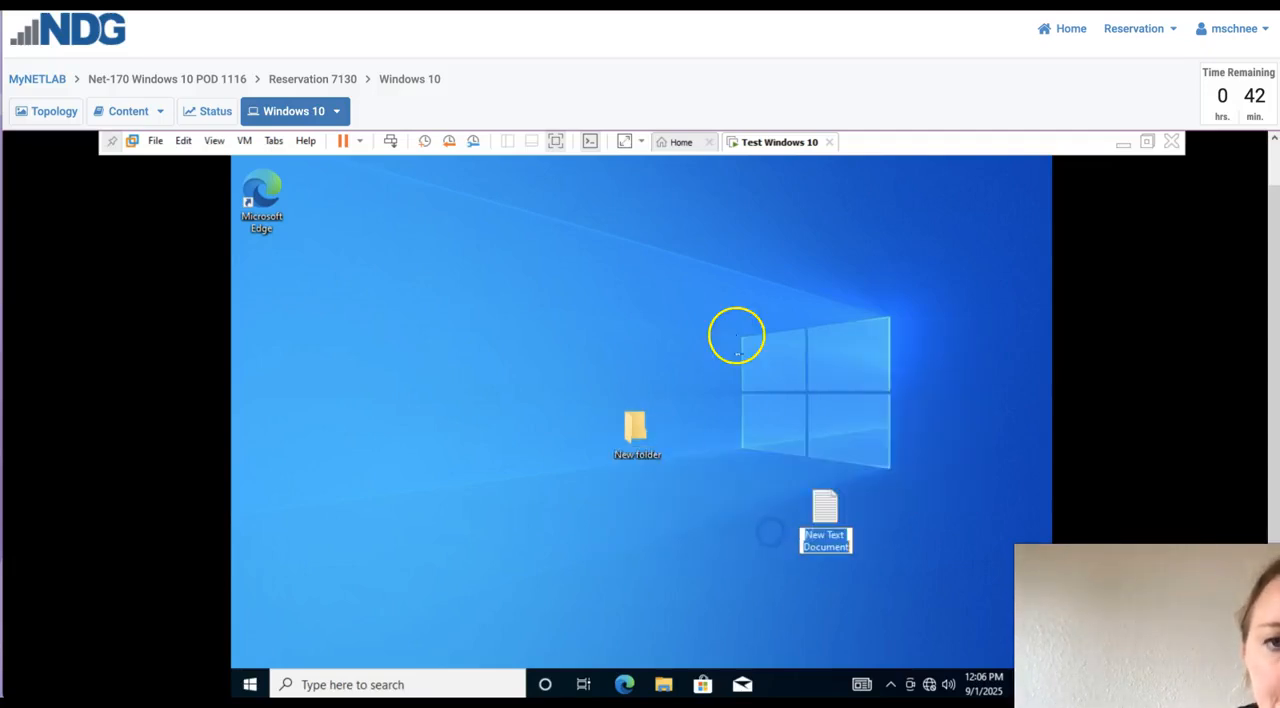
# - Restore the Test Windows 10 virtual machine to the "Fresh Install" snapshot through the Snapshot Manager and confirm losing the current state
pyautogui.click(782, 143)
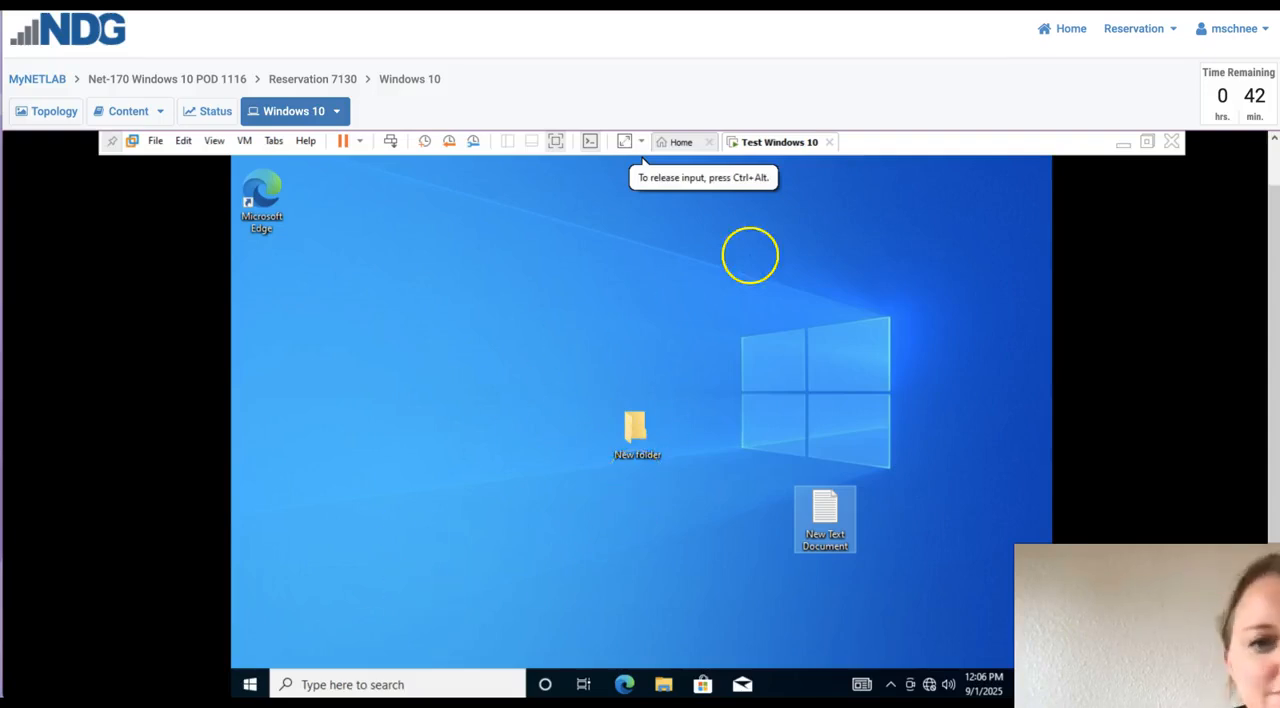
pyautogui.rightClick(774, 152)
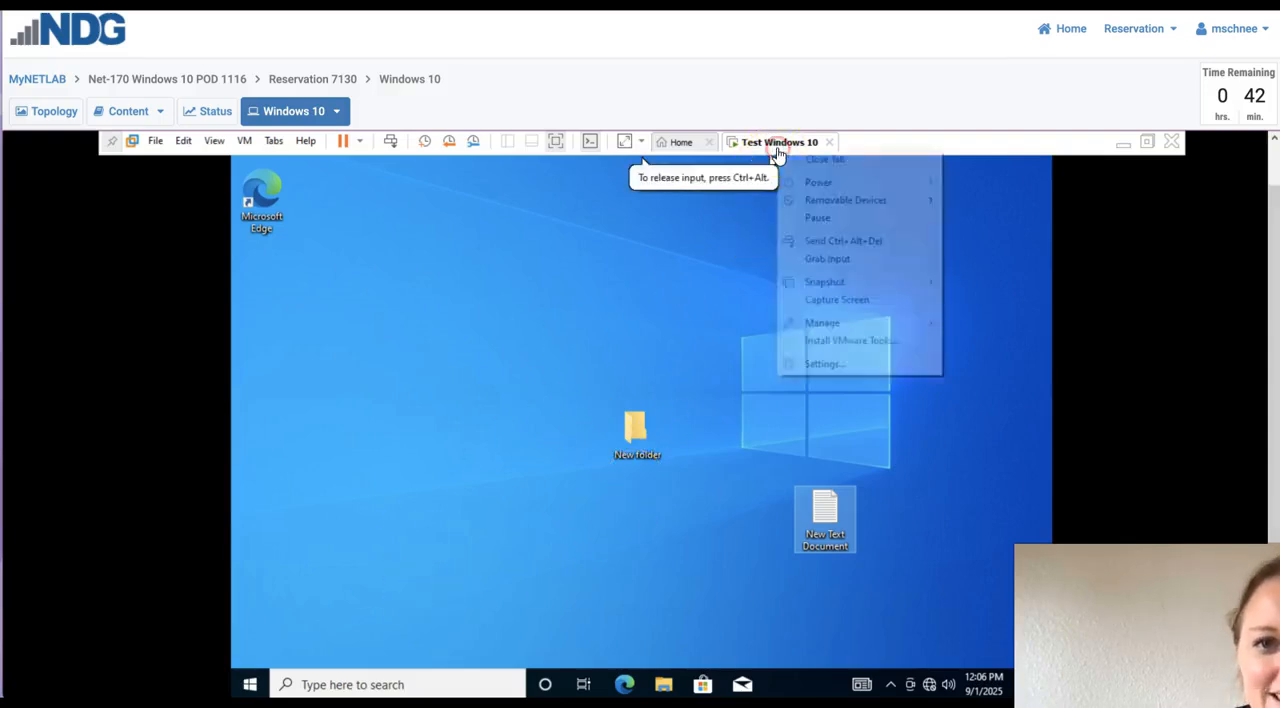
pyautogui.moveTo(847, 284)
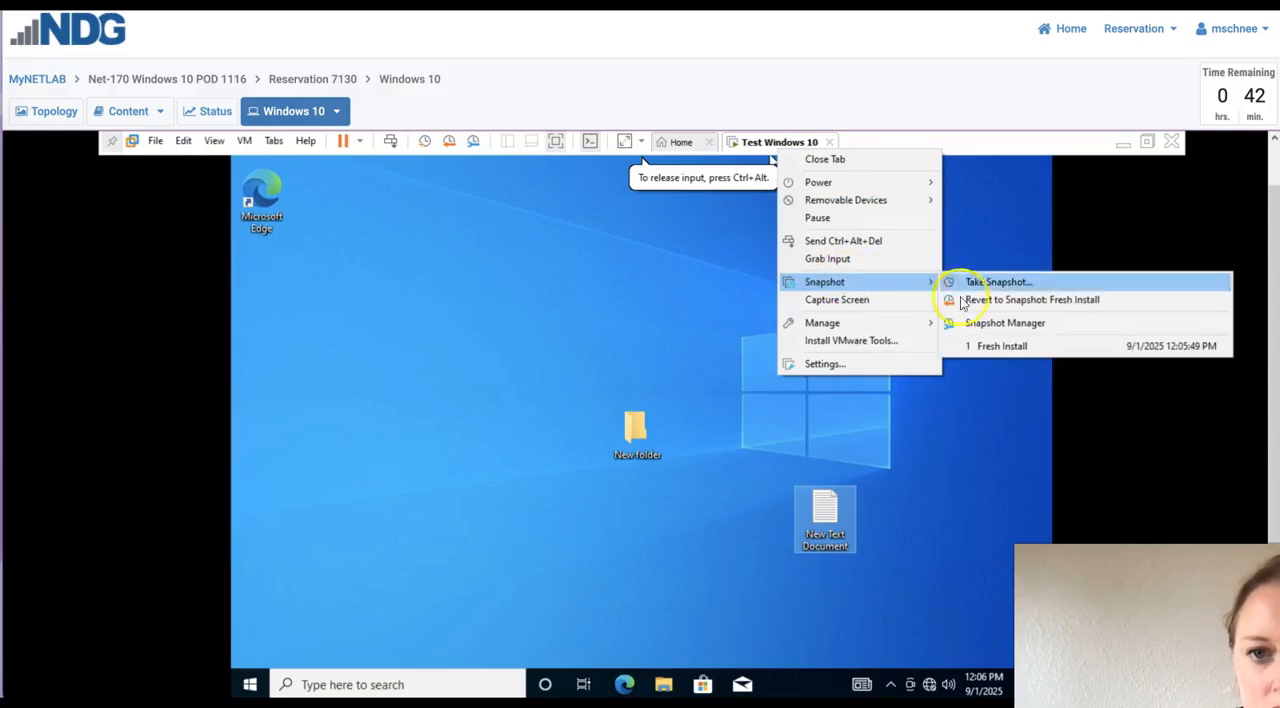
pyautogui.click(1005, 322)
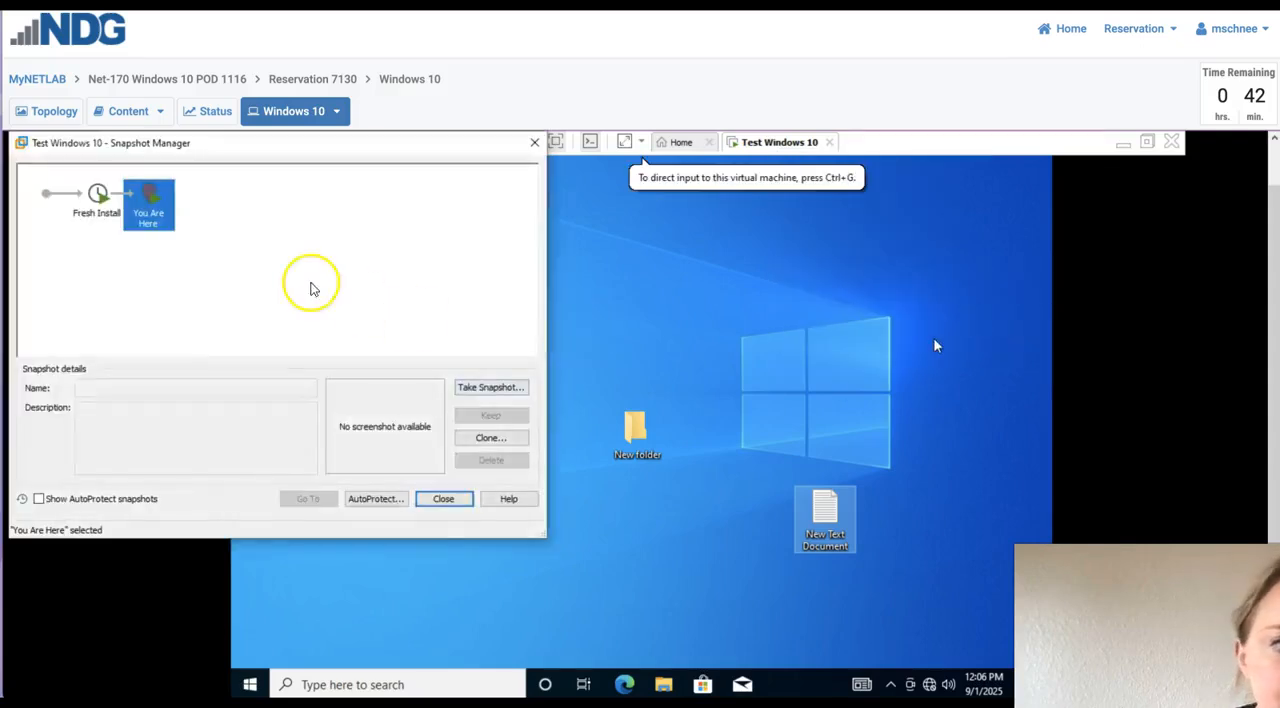
pyautogui.click(98, 208)
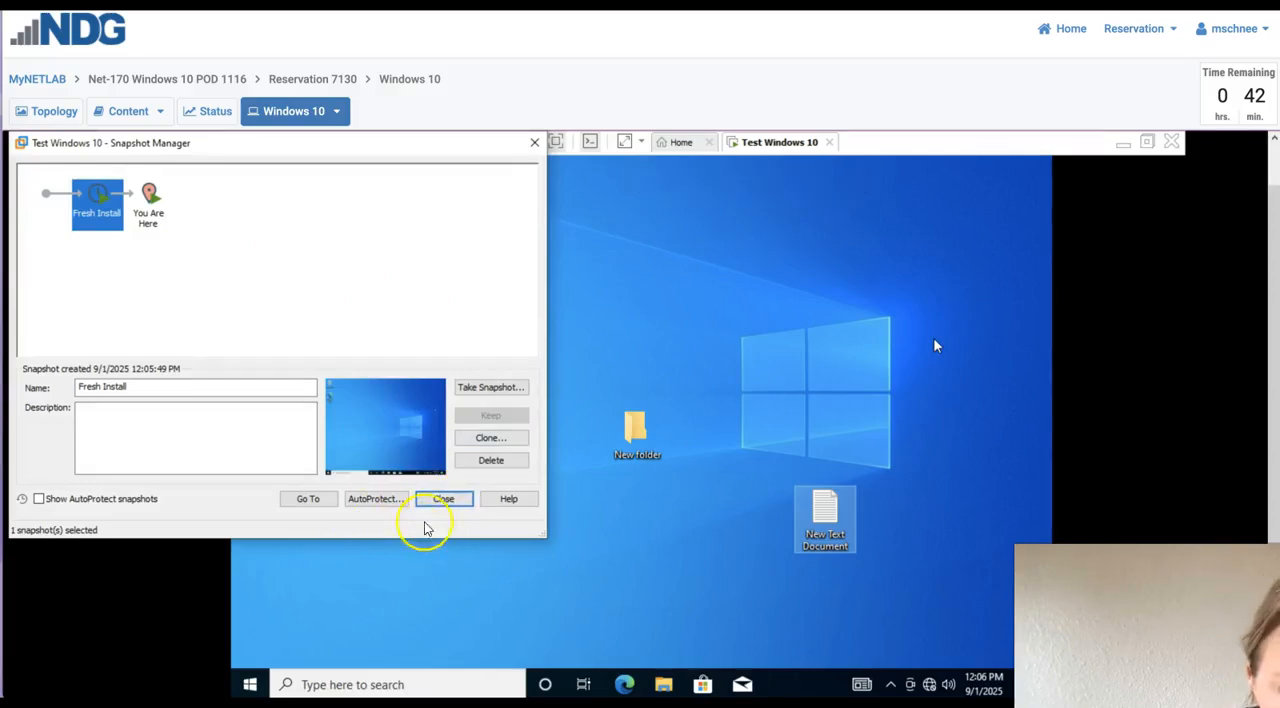
pyautogui.doubleClick(101, 224)
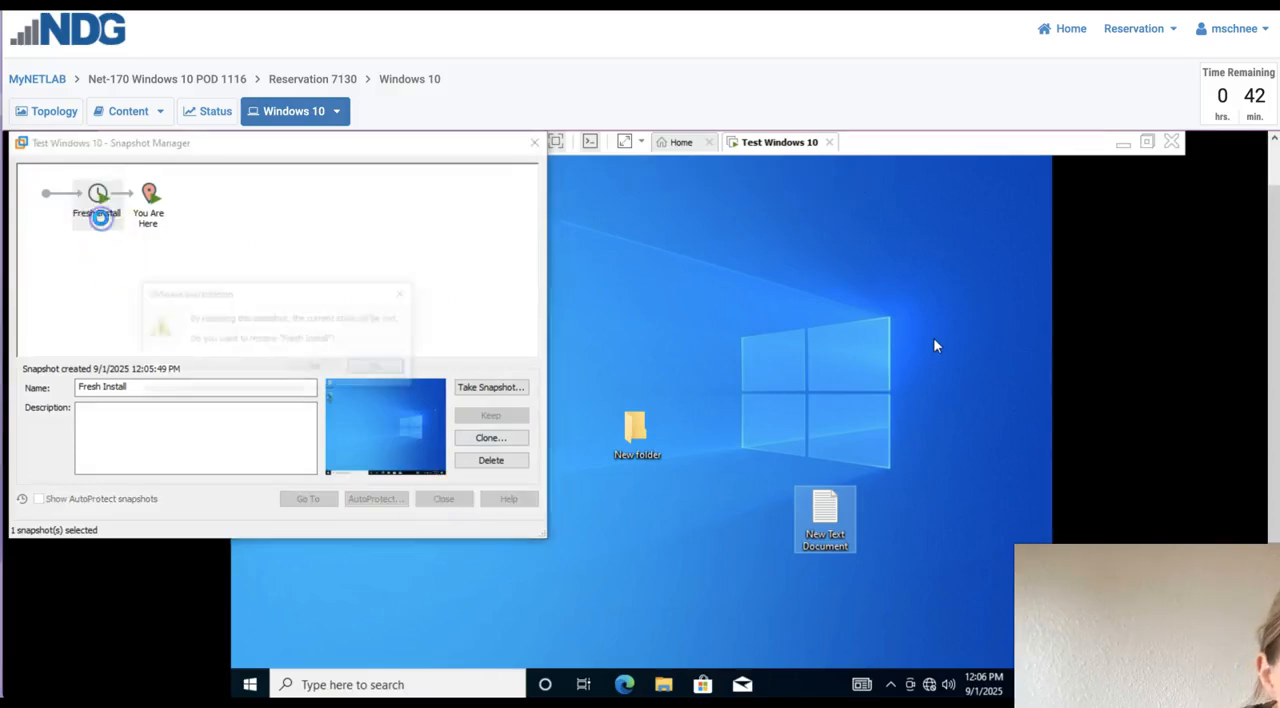
pyautogui.click(333, 369)
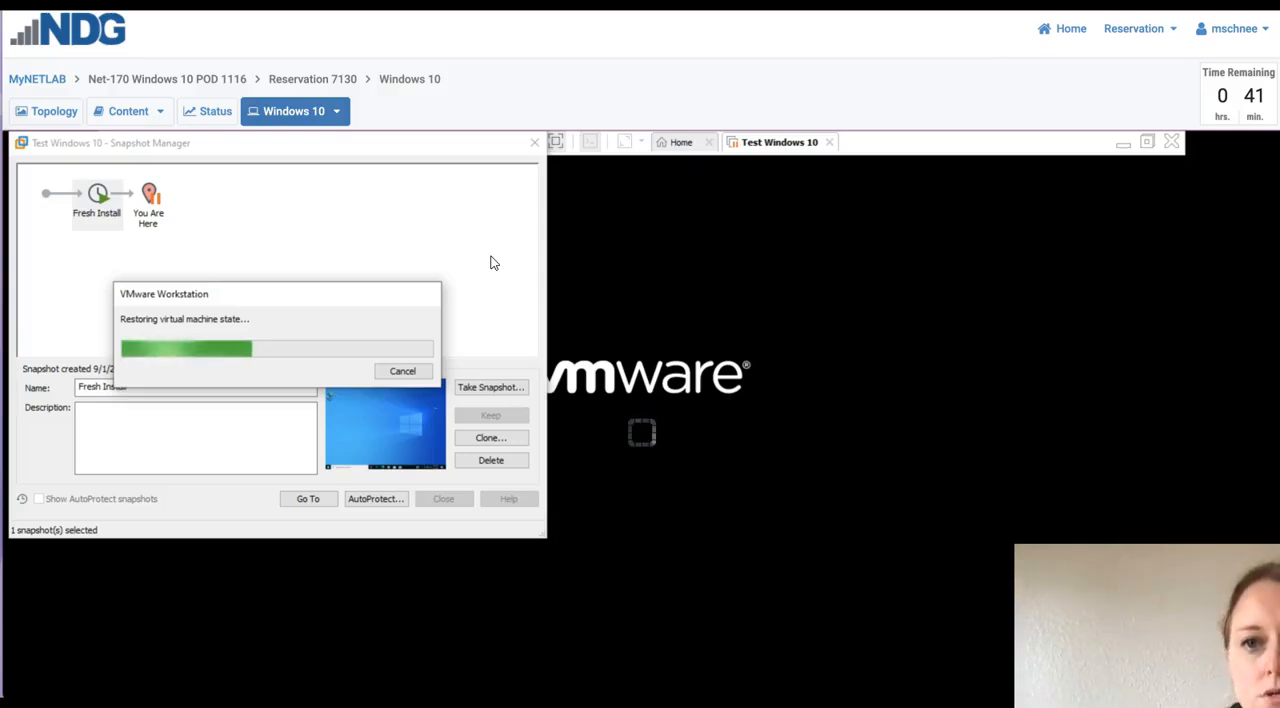
# - Minimize VMware Workstation to the host desktop and bring the Test Windows 10 virtual machine back into view
pyautogui.click(1123, 143)
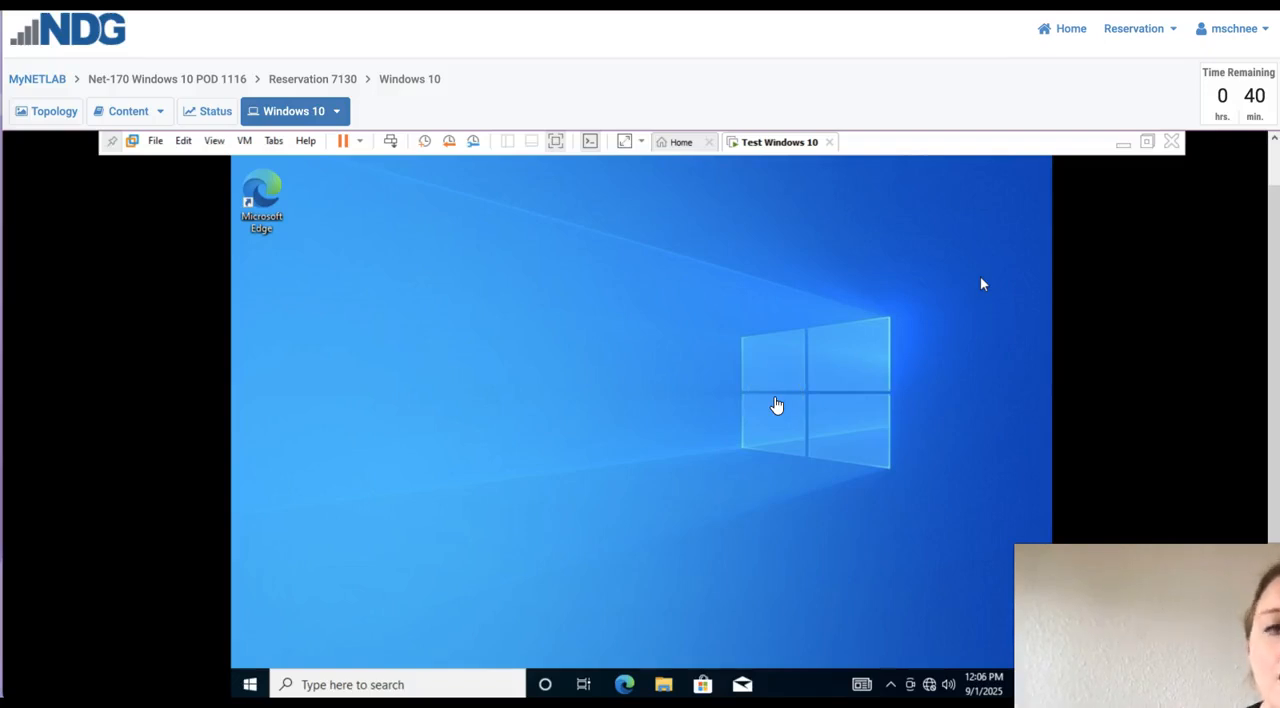
pyautogui.click(1122, 144)
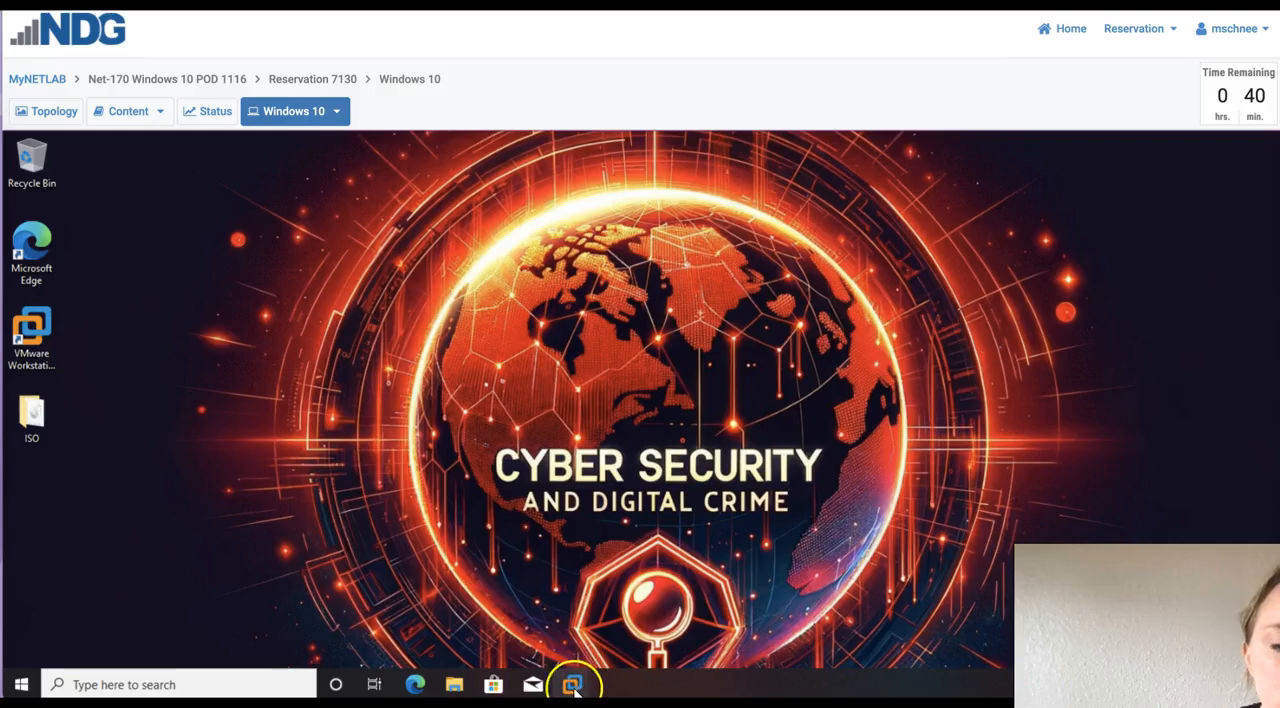
pyautogui.moveTo(578, 685)
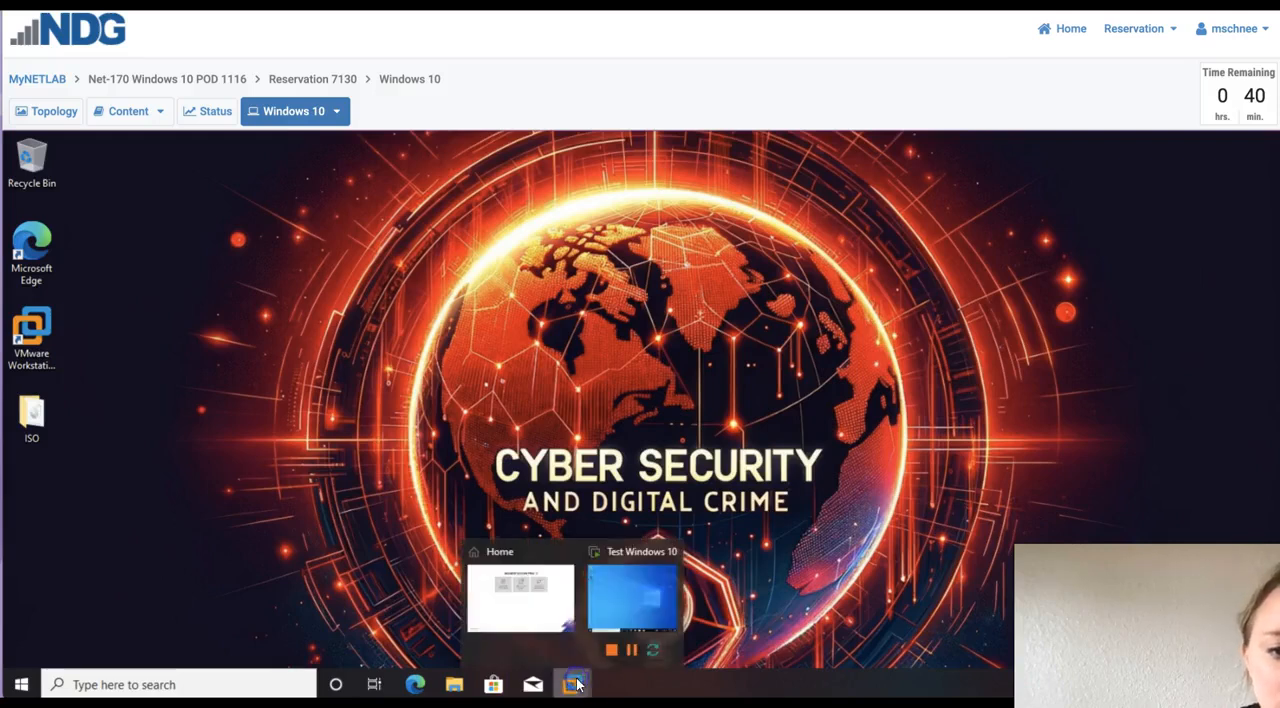
pyautogui.click(628, 596)
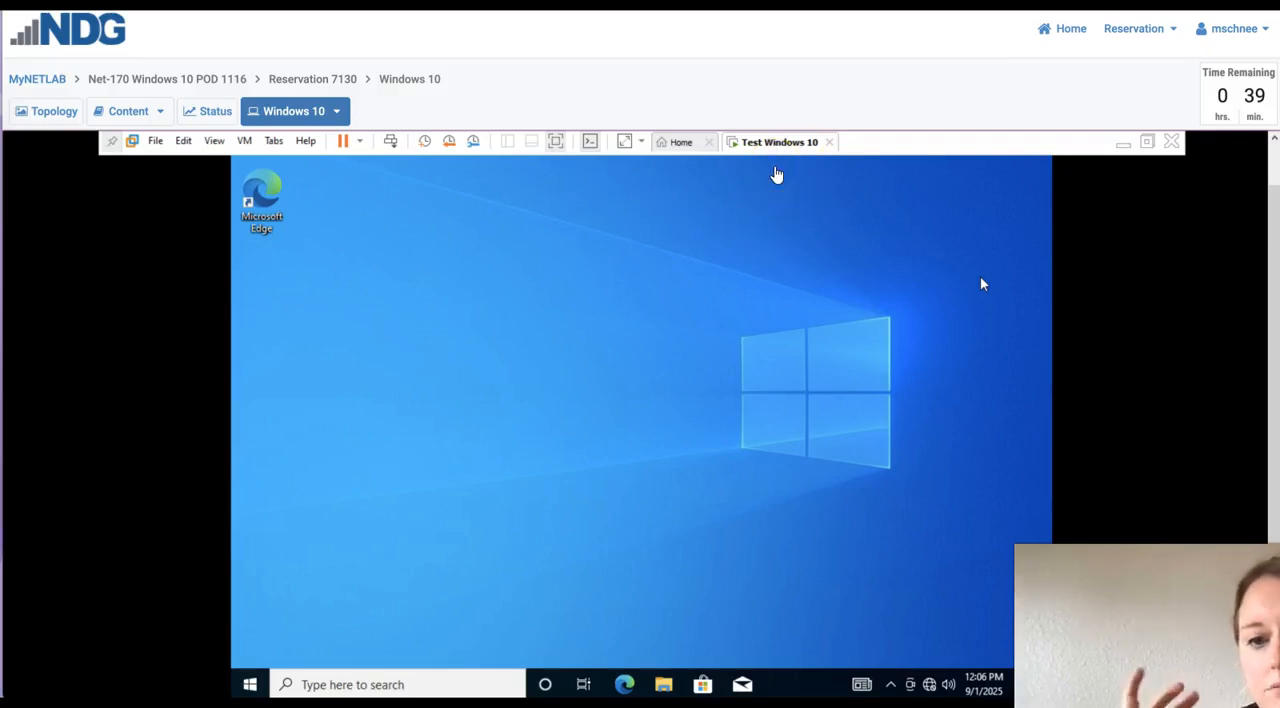
pyautogui.click(797, 178)
pyautogui.click(725, 175)
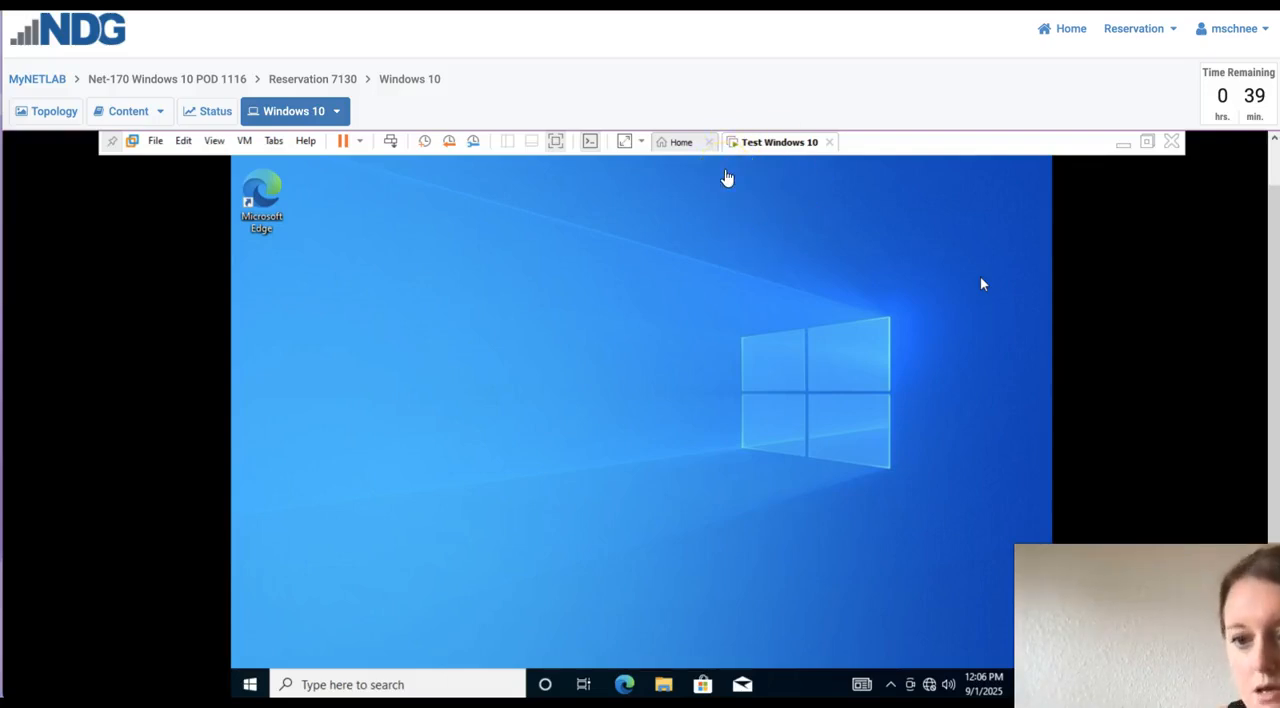
pyautogui.click(710, 177)
pyautogui.click(740, 350)
pyautogui.click(737, 347)
pyautogui.click(634, 230)
pyautogui.click(783, 172)
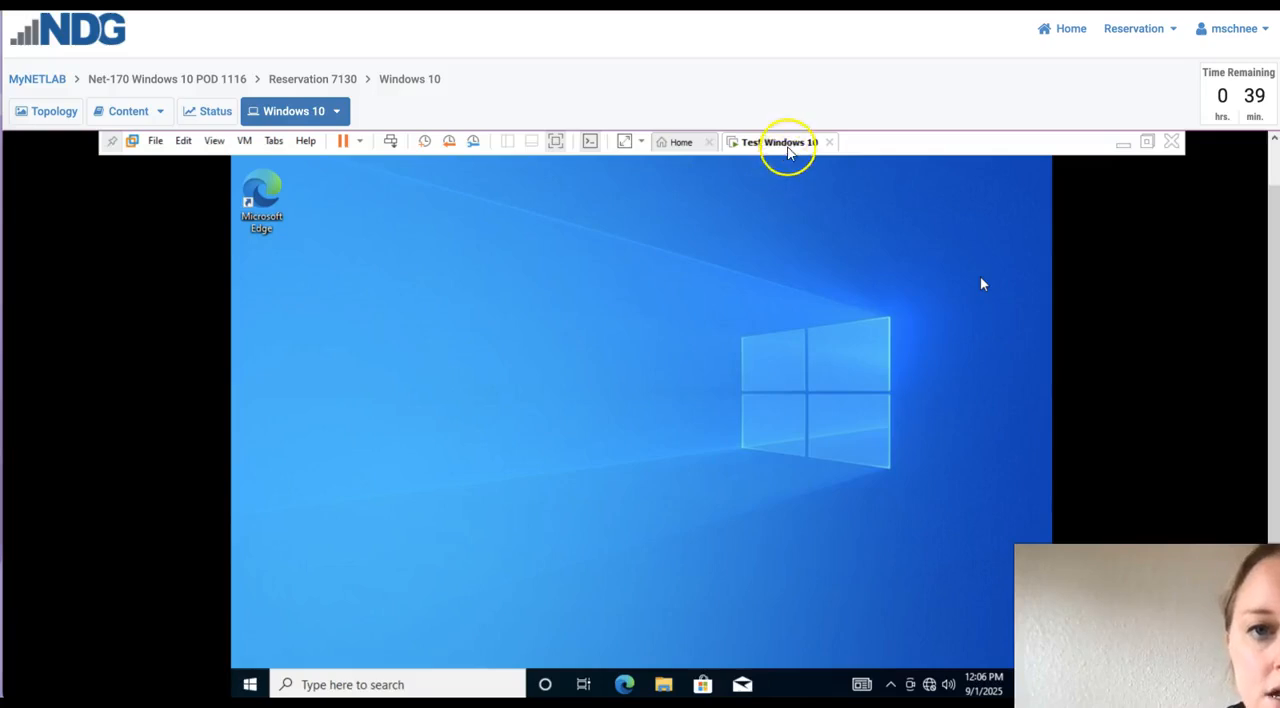
# - Power off the Test Windows 10 virtual machine and close VMware Workstation
pyautogui.rightClick(789, 147)
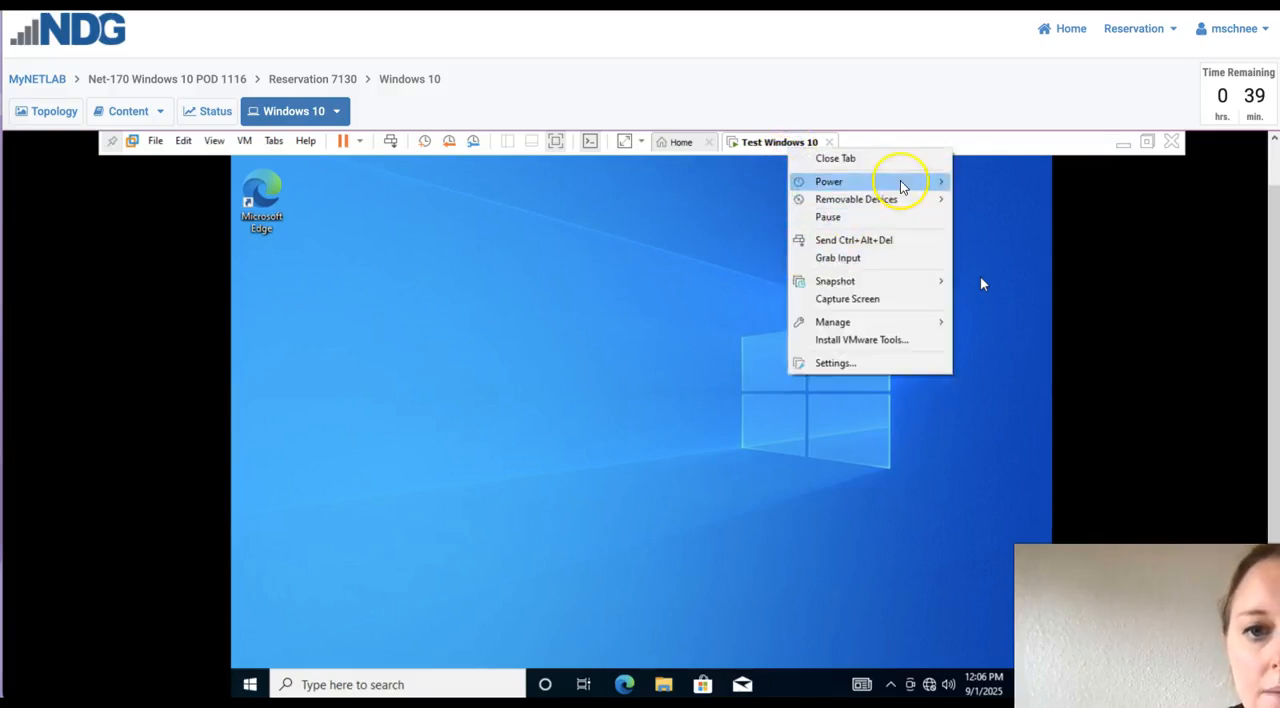
pyautogui.moveTo(903, 184)
pyautogui.click(1009, 275)
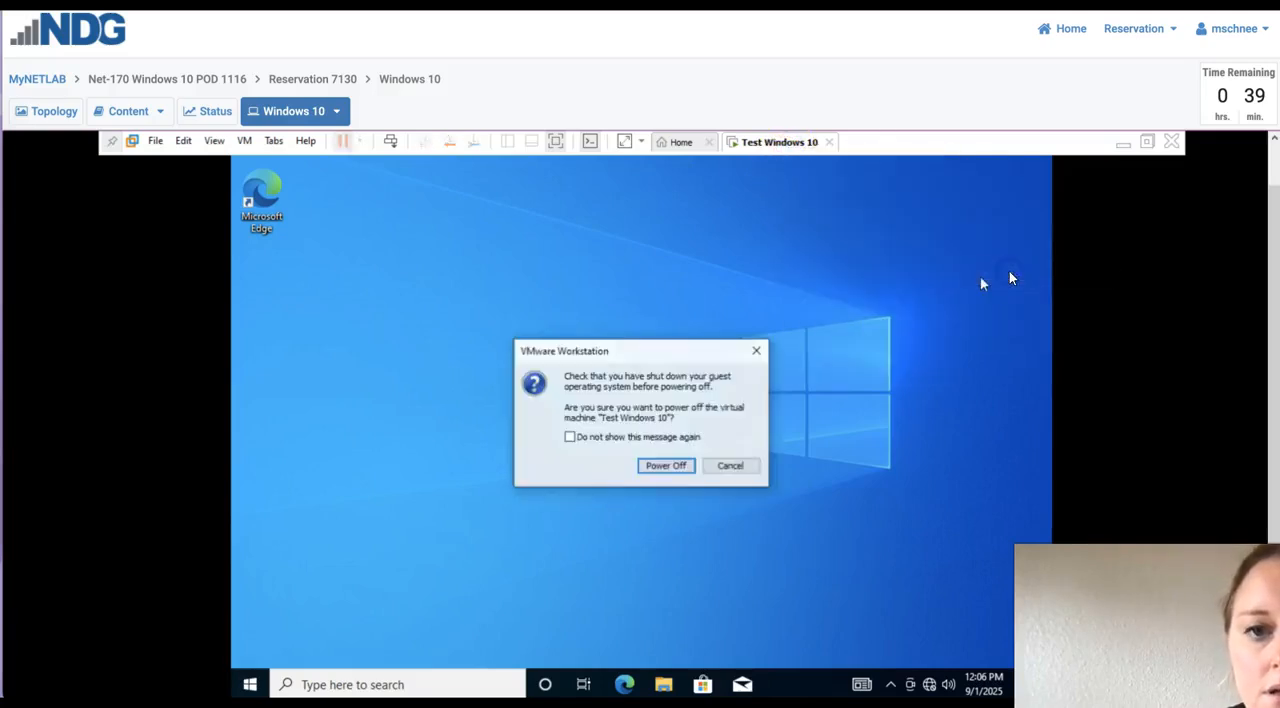
pyautogui.click(668, 465)
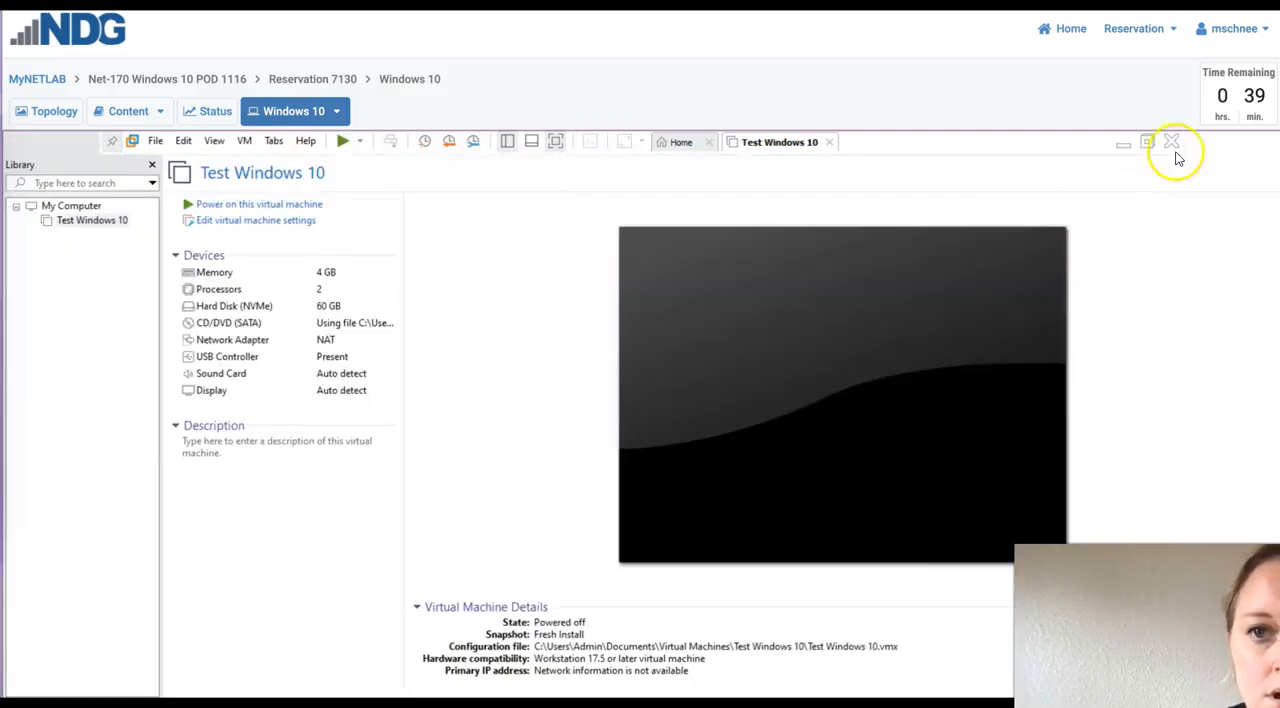
pyautogui.click(1172, 142)
pyautogui.click(1174, 135)
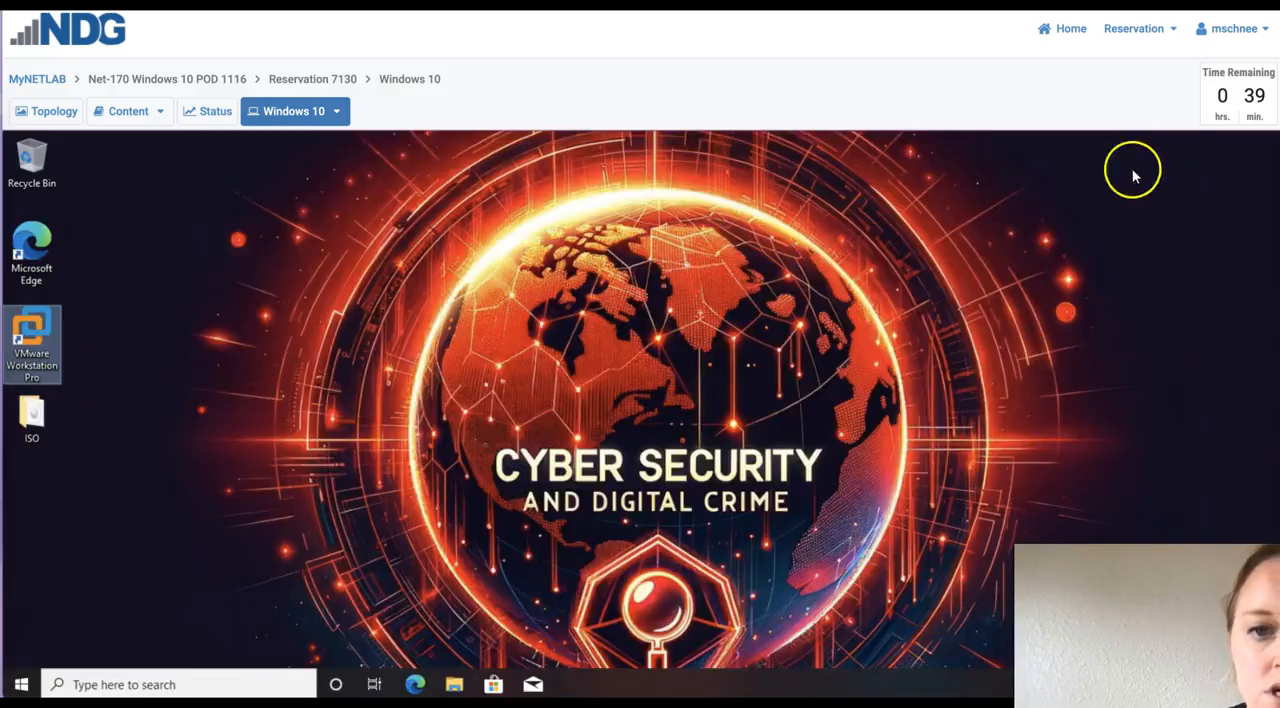
# - End the current NETLAB lab reservation, confirm being finished with the pod, and acknowledge the closing notice
pyautogui.click(1137, 28)
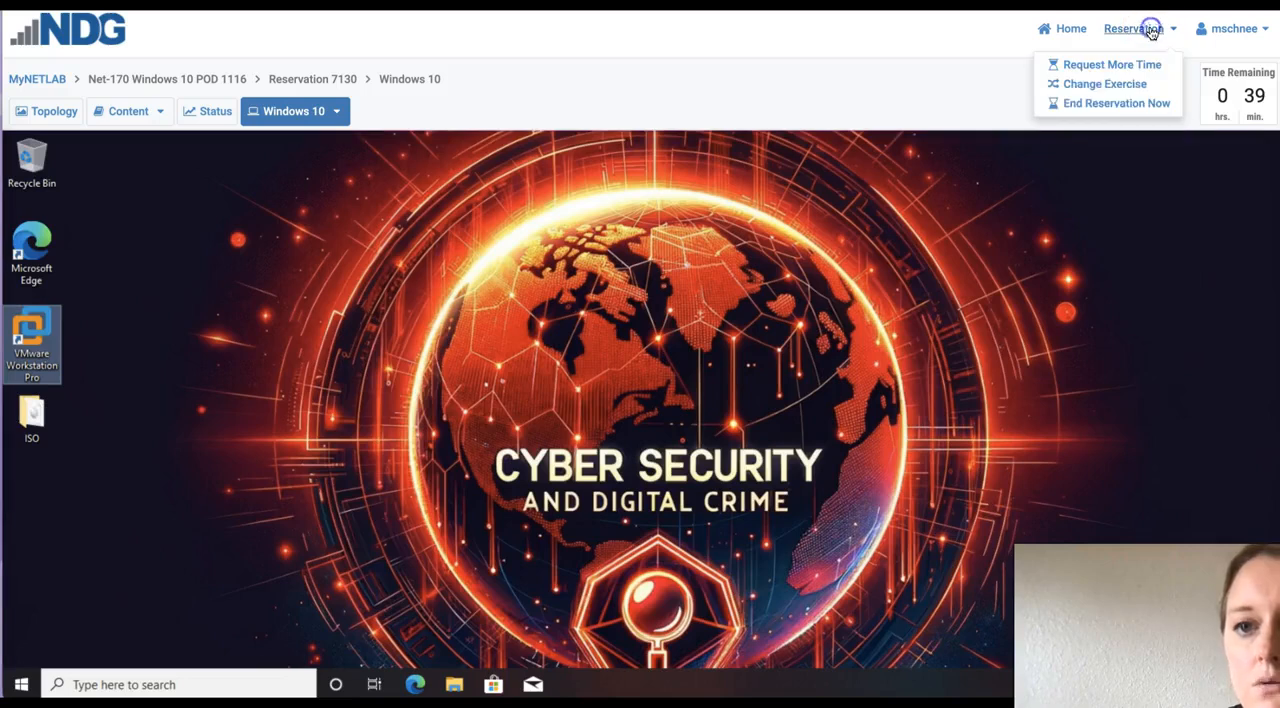
pyautogui.click(1108, 104)
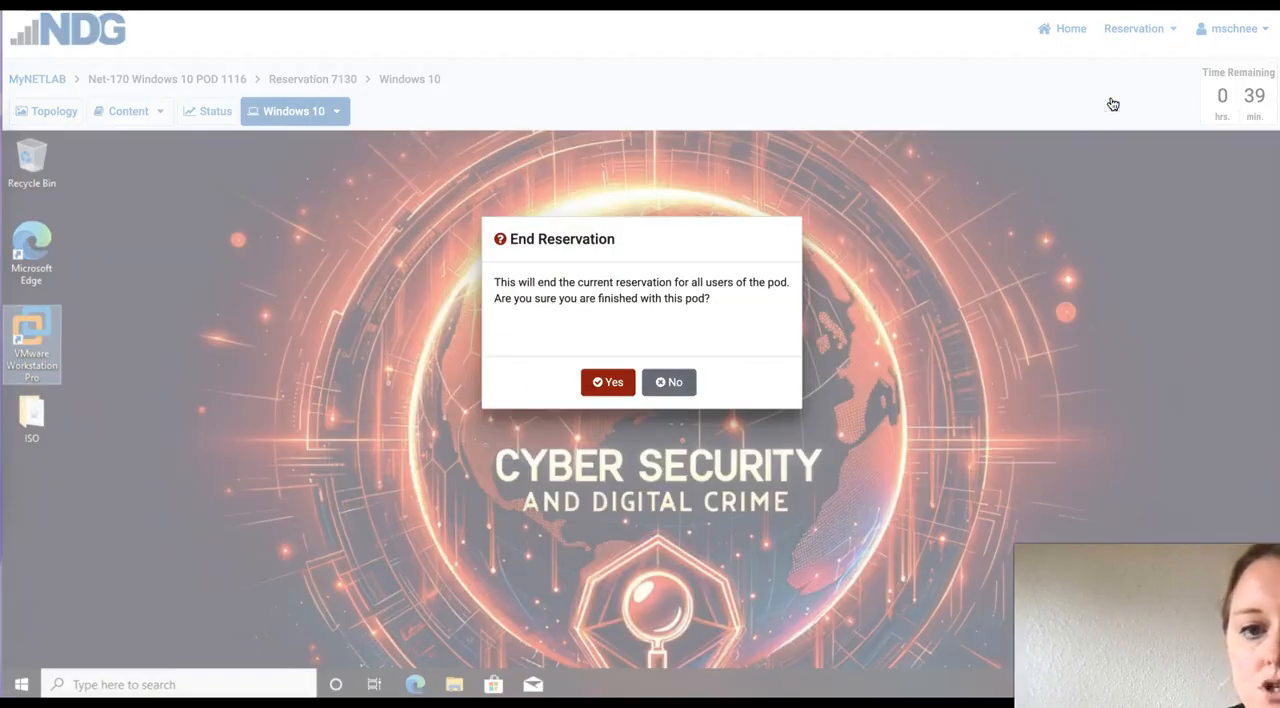
pyautogui.click(605, 393)
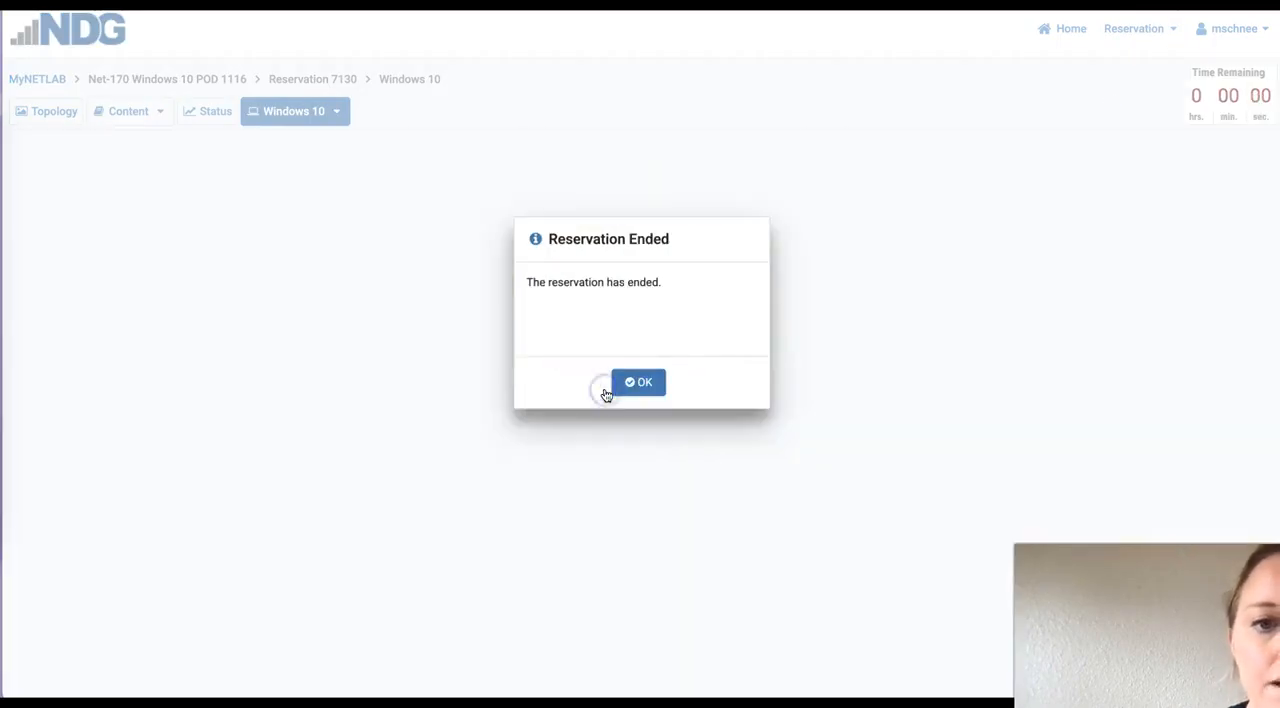
pyautogui.click(654, 393)
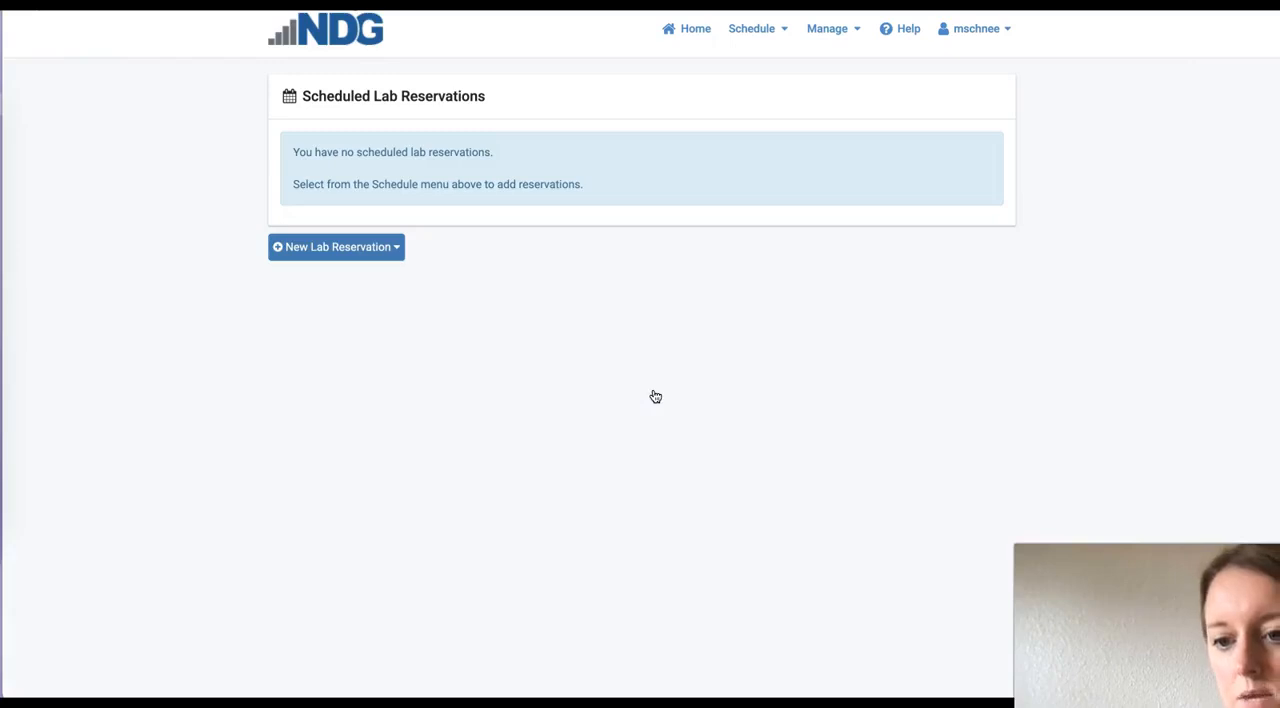